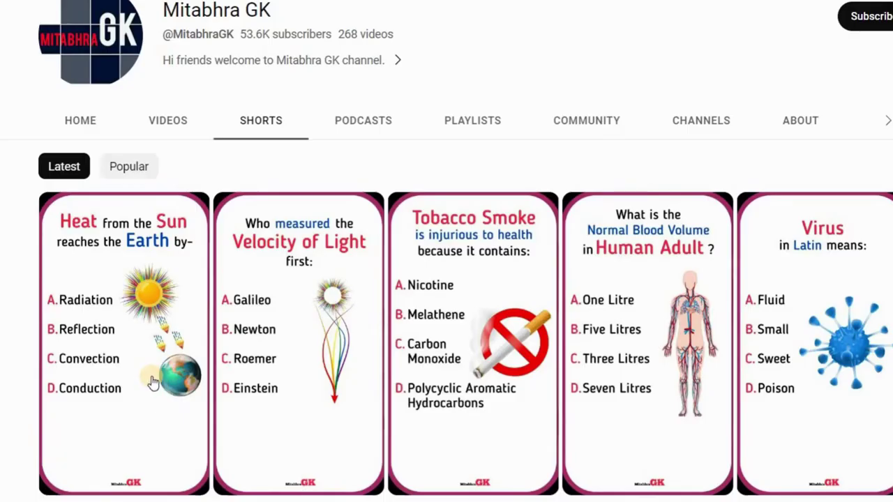
Open the second physics quiz Short from the channel's Shorts tab.
scroll(153, 382, down, 1)
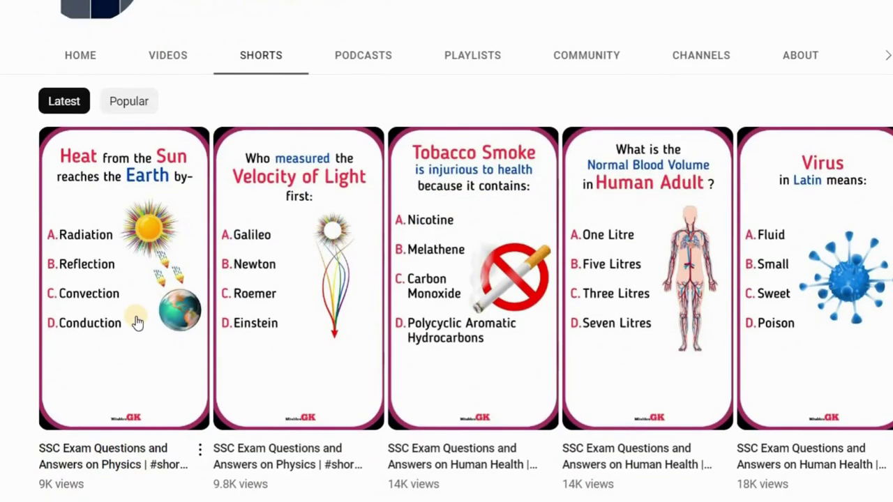
click(288, 226)
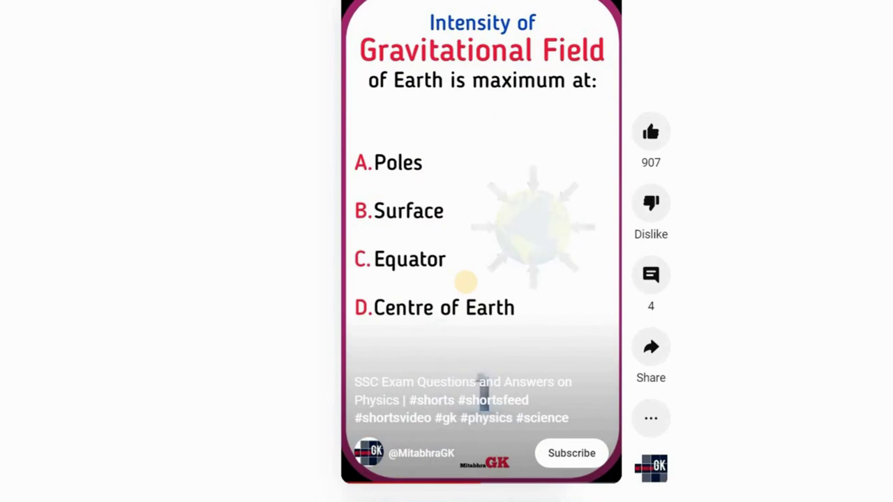
Pause the playing physics quiz Short.
click(514, 254)
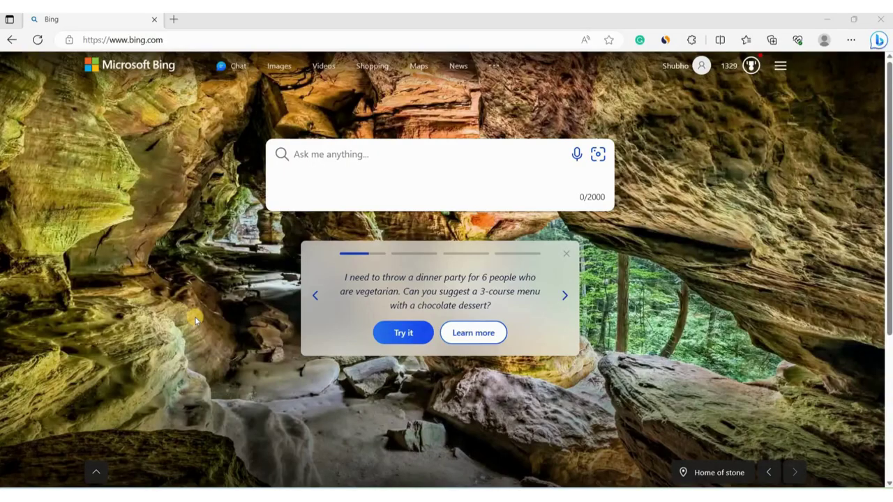
Open Bing Chat and place the cursor in the empty 'Ask me anything' box.
click(223, 67)
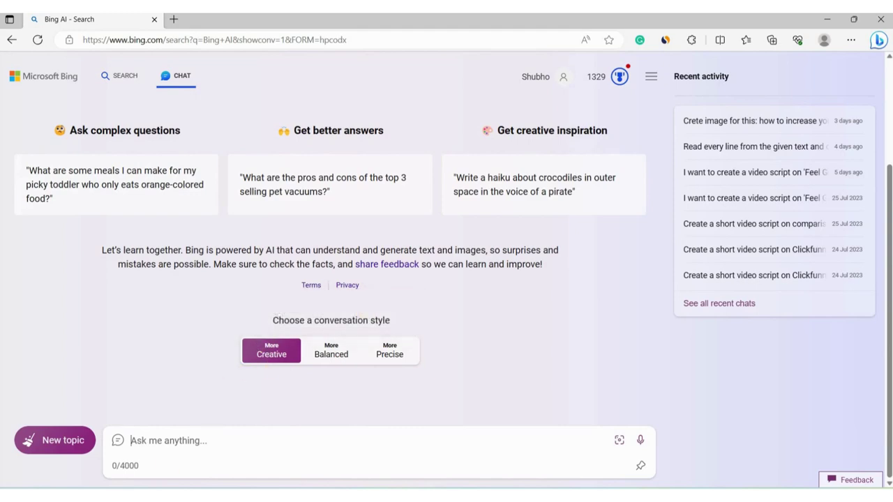
click(150, 451)
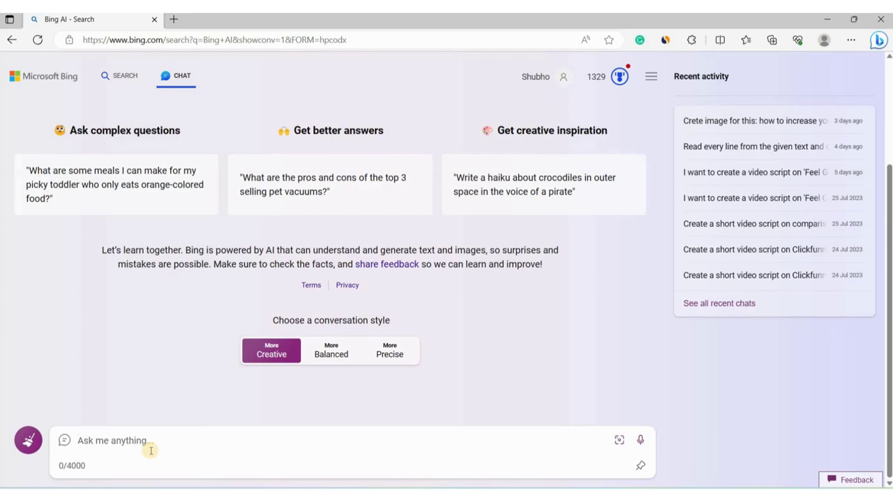
Paste and send the prompt asking for 50 general knowledge questions in a six-column table.
key(ctrl+v)
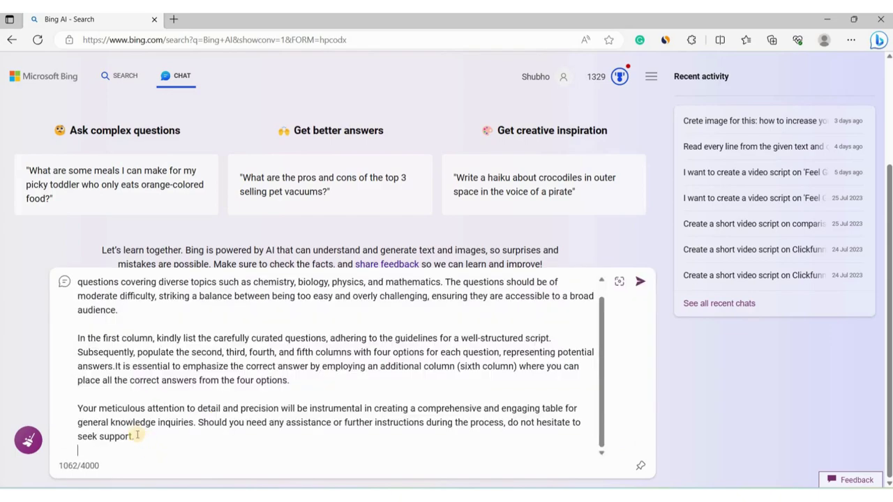
scroll(137, 434, up, 1)
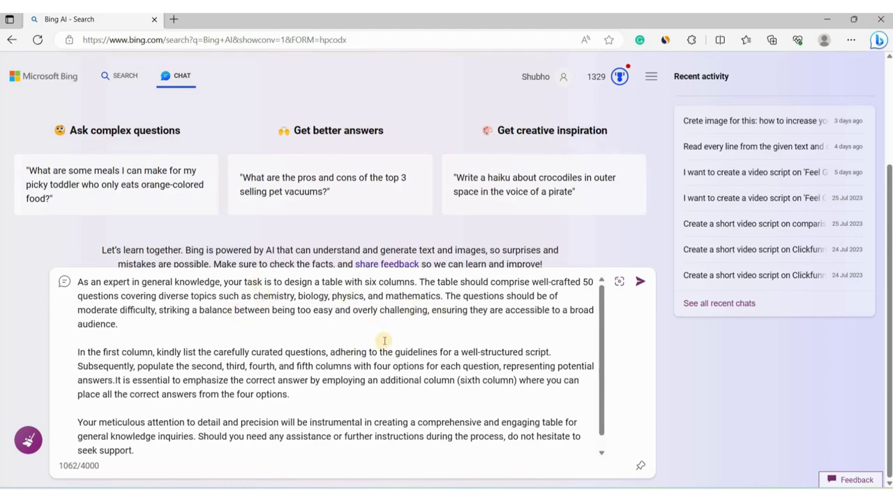
scroll(384, 341, down, 1)
click(639, 281)
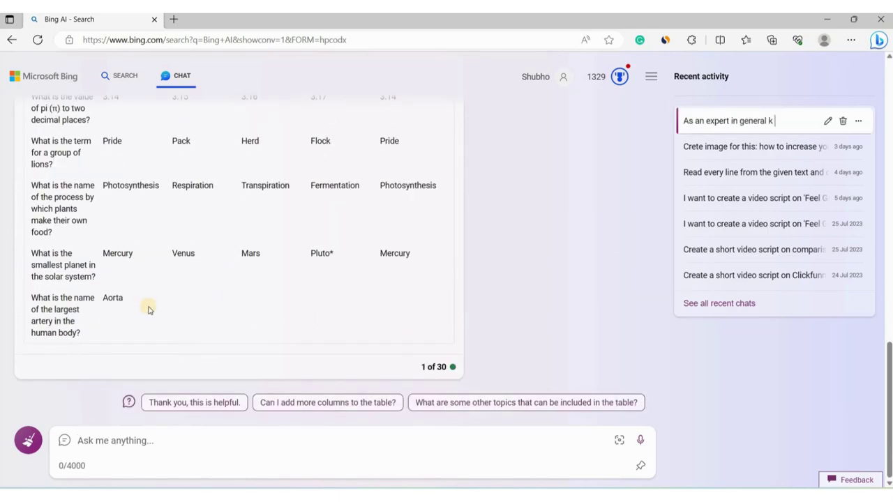
Ask Bing to 'continue' with more quiz questions.
scroll(171, 302, up, 4)
scroll(171, 301, down, 4)
click(136, 457)
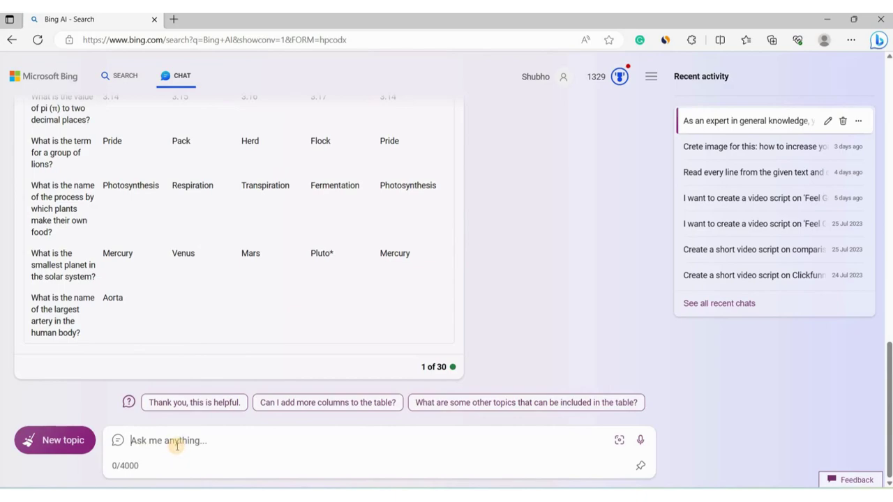
text(continue)
key(Return)
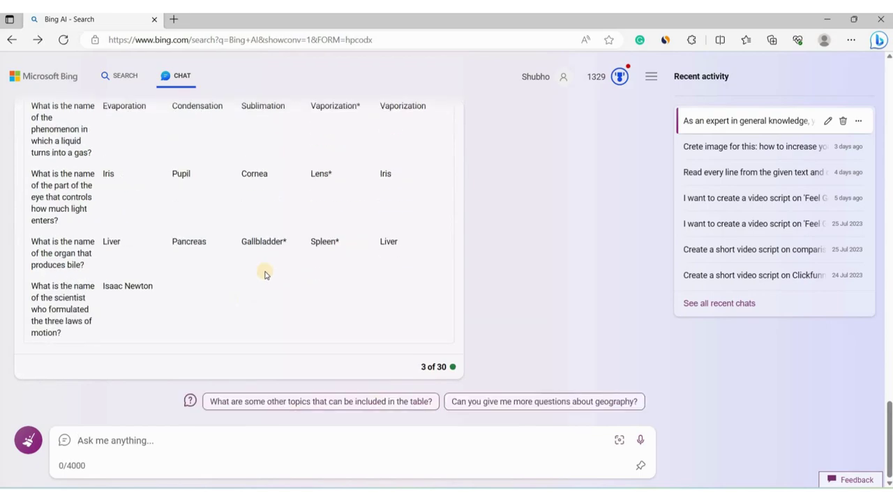
Copy Bing's first quiz answer table.
scroll(266, 272, up, 5)
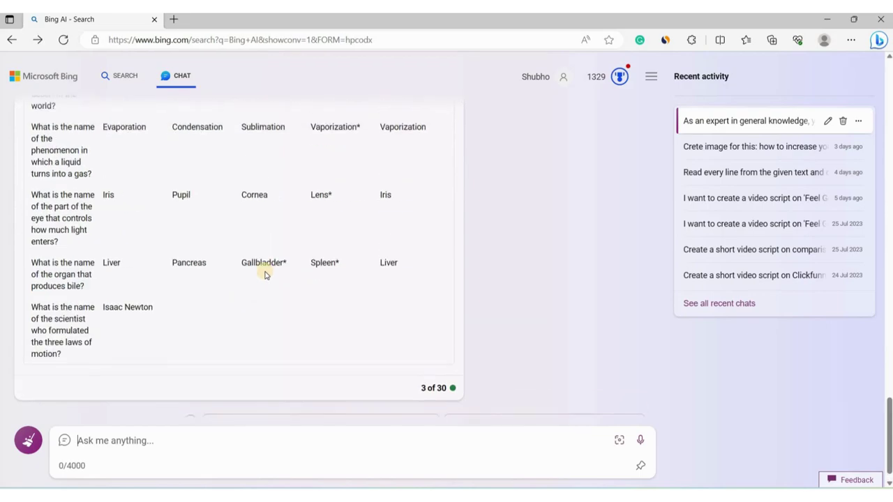
scroll(265, 274, up, 15)
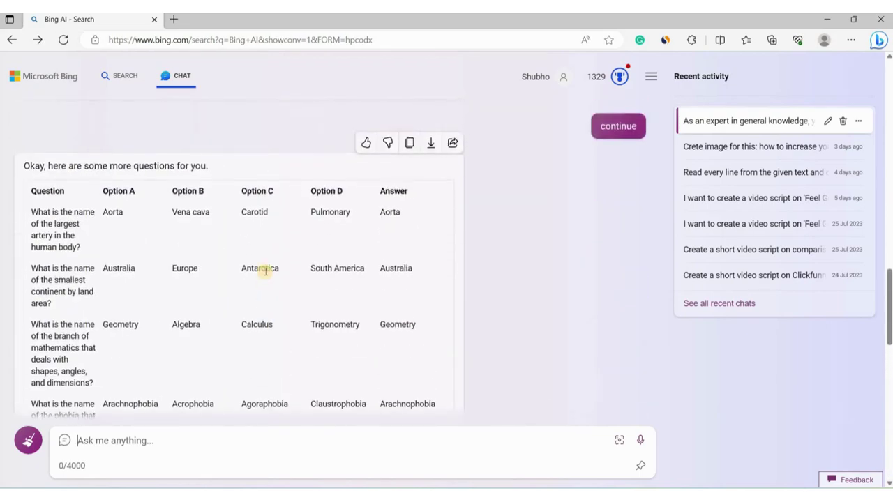
scroll(265, 274, up, 4)
scroll(210, 251, down, 4)
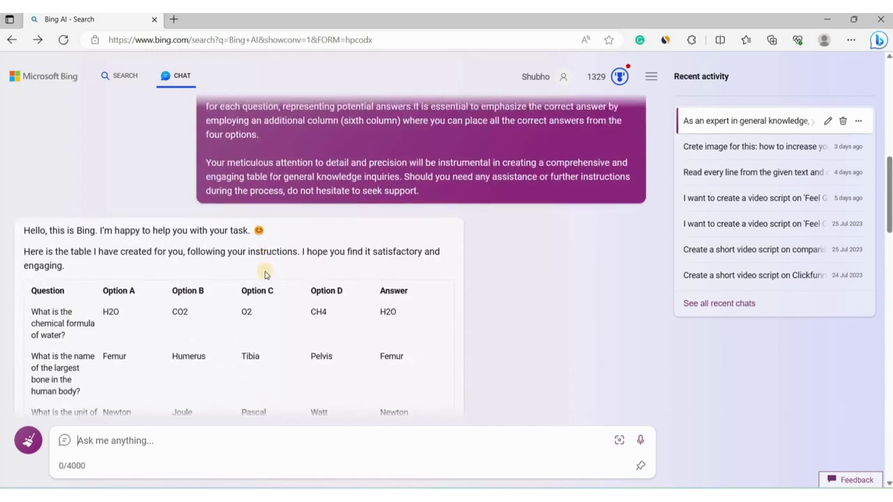
scroll(155, 231, up, 1)
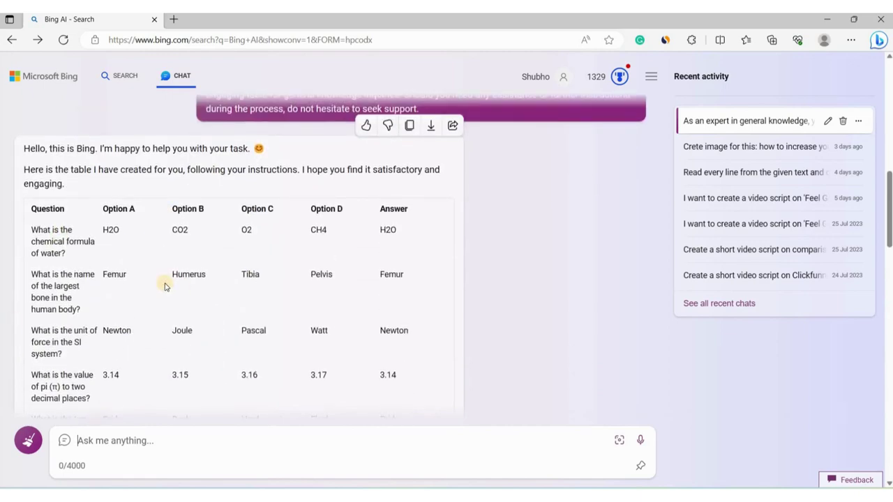
scroll(165, 286, down, 3)
scroll(207, 246, up, 3)
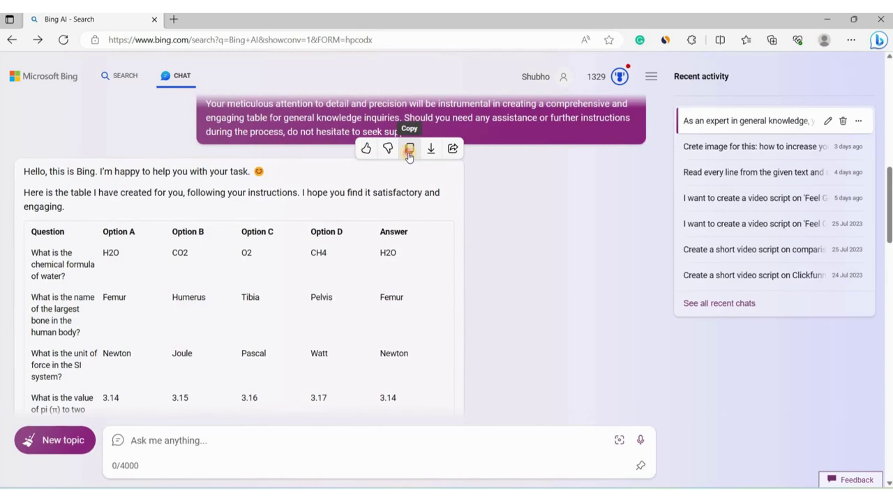
click(409, 155)
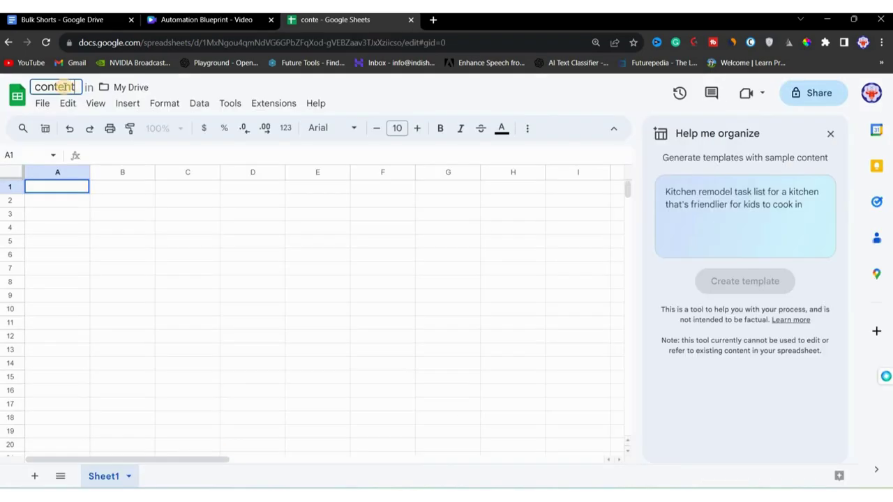
Name the new spreadsheet 'content' and paste Bing's quiz table into it.
key(Return)
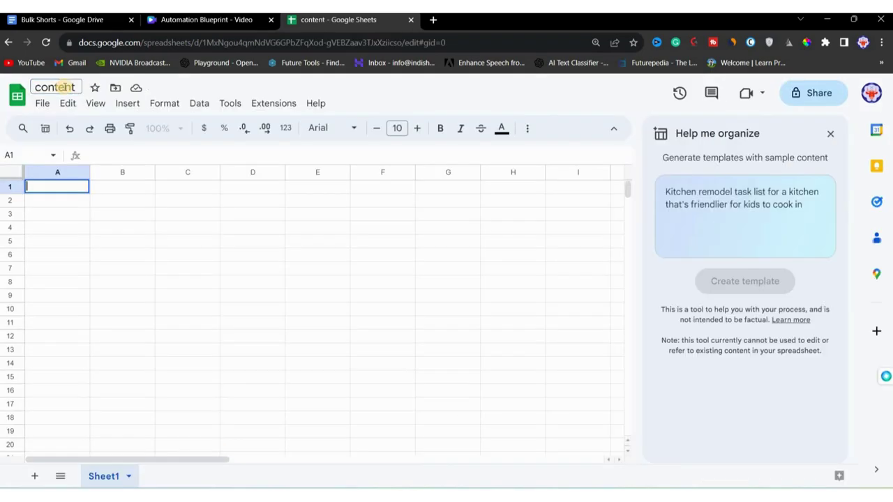
click(831, 134)
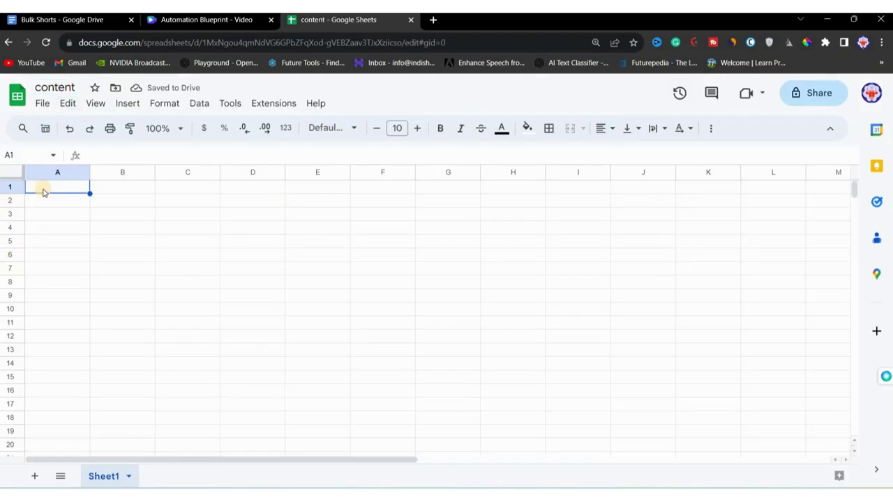
key(ctrl+v)
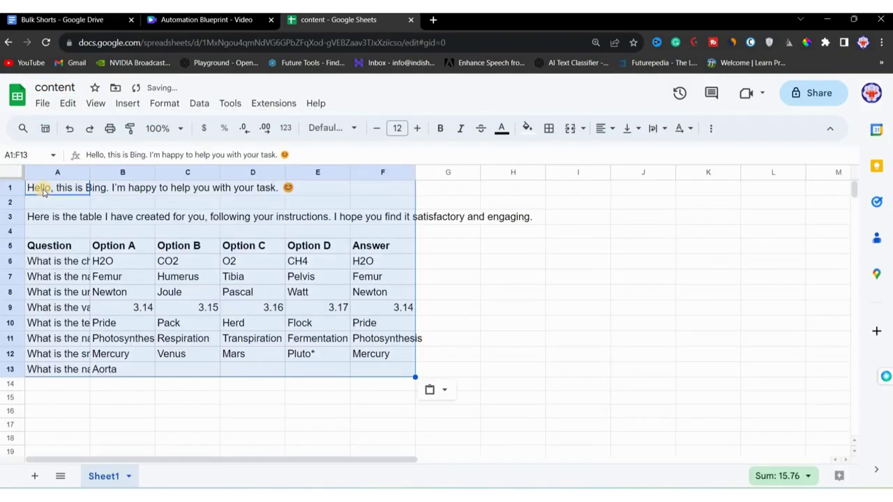
Delete Bing's intro text rows and move the quiz table up to cell A1.
click(468, 261)
key(ctrl+z)
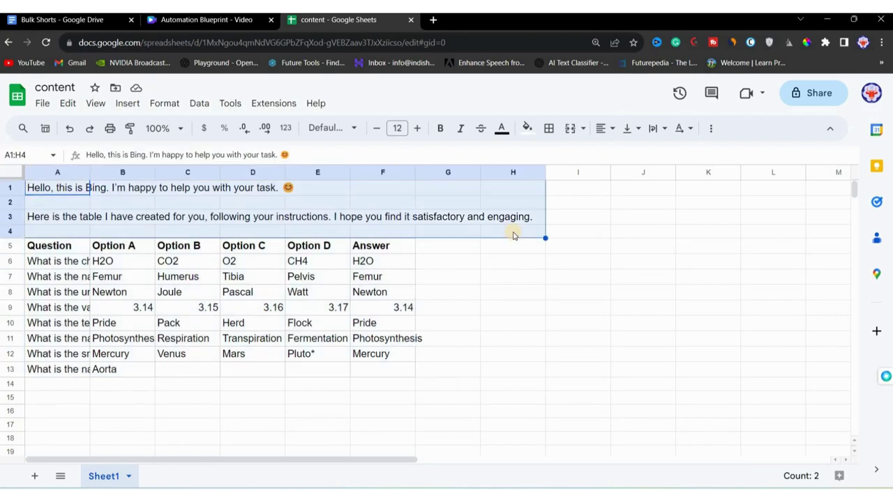
key(Delete)
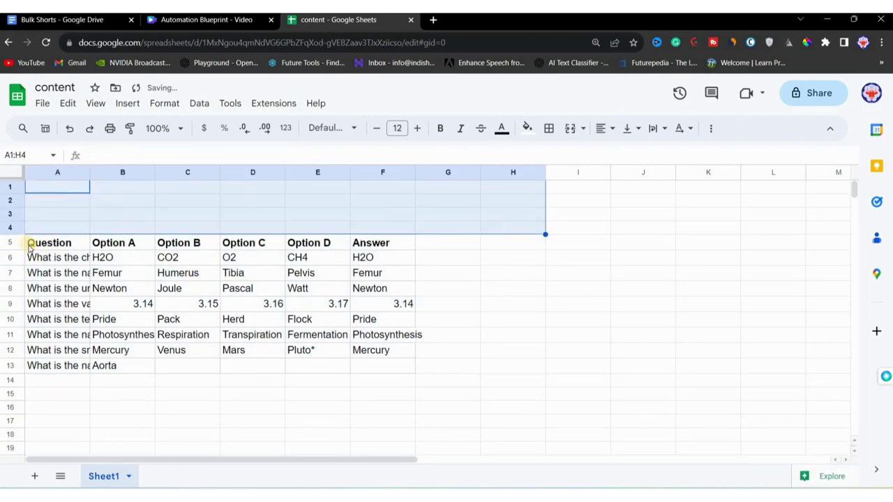
drag(30, 246, 384, 364)
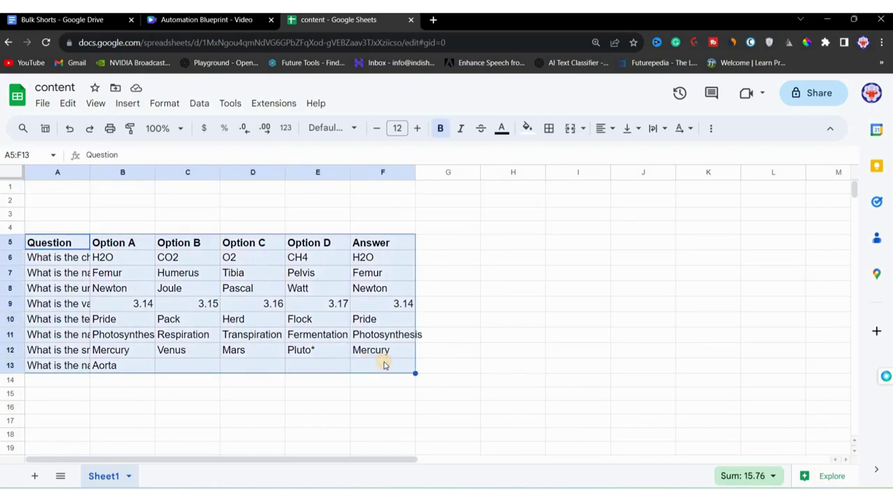
key(ctrl+c)
click(32, 193)
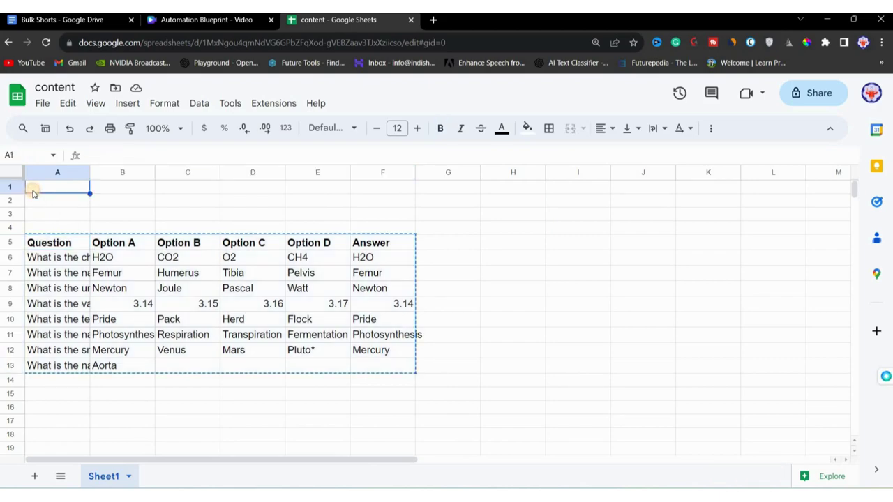
key(ctrl+v)
Review the pasted table's Question and Option A–D header columns.
click(114, 408)
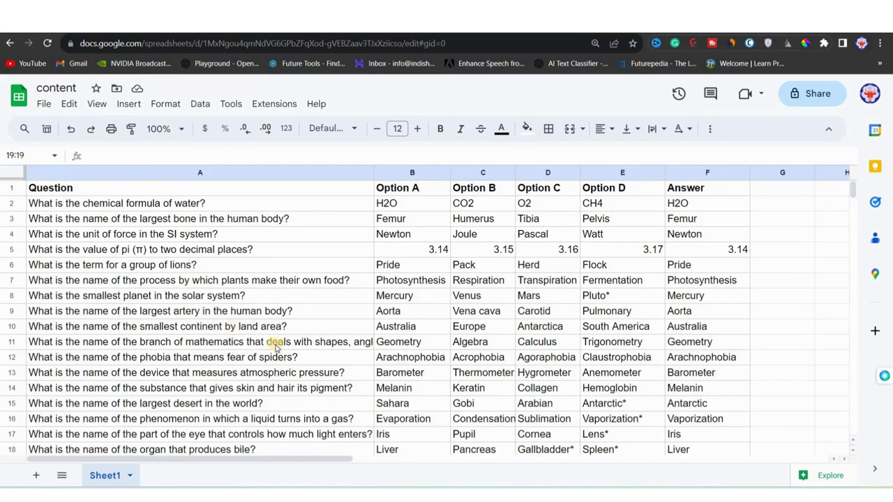
scroll(316, 347, down, 3)
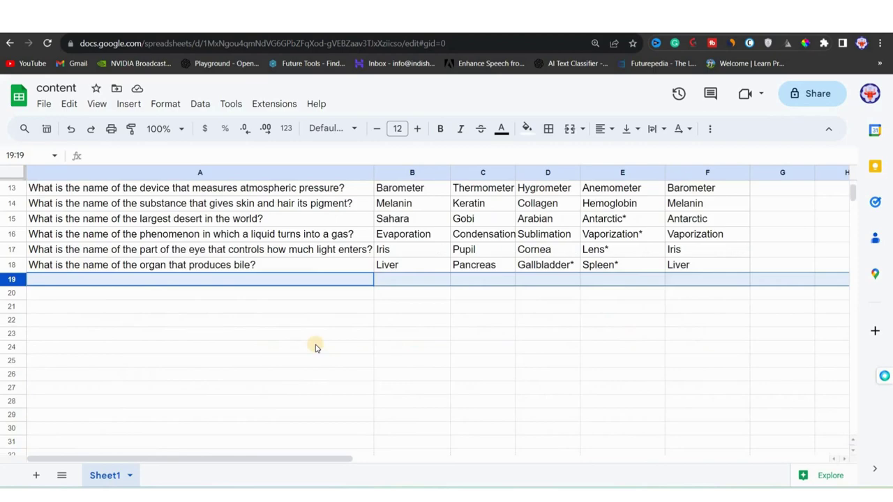
scroll(314, 345, up, 5)
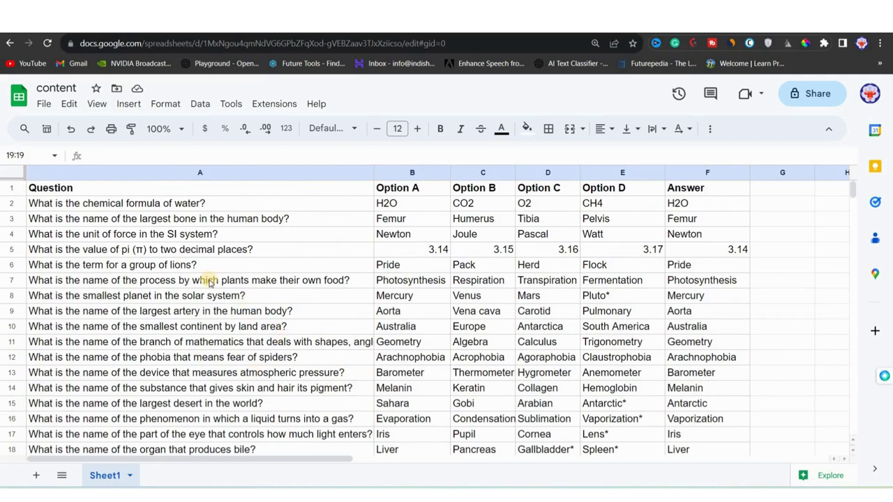
scroll(293, 319, down, 5)
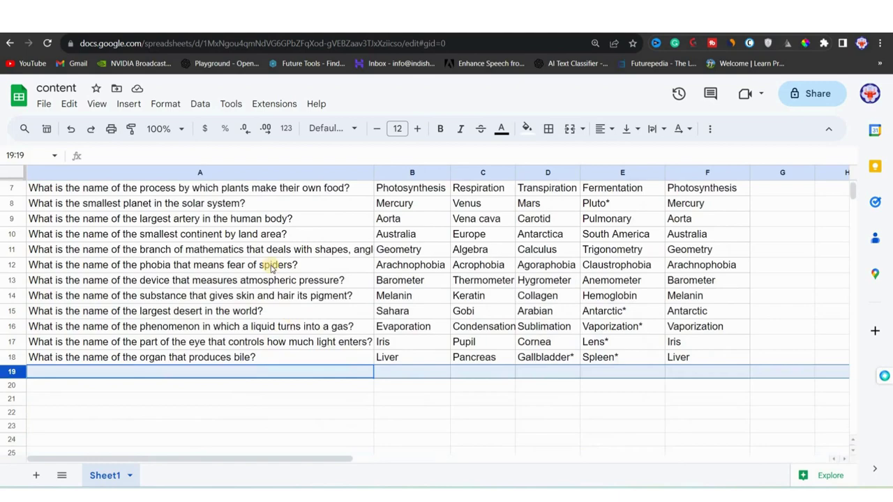
scroll(226, 269, up, 5)
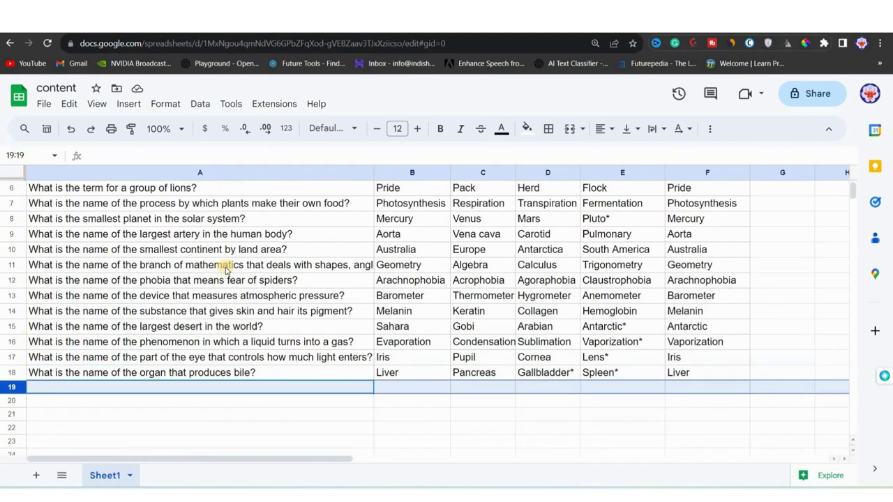
click(107, 185)
click(416, 187)
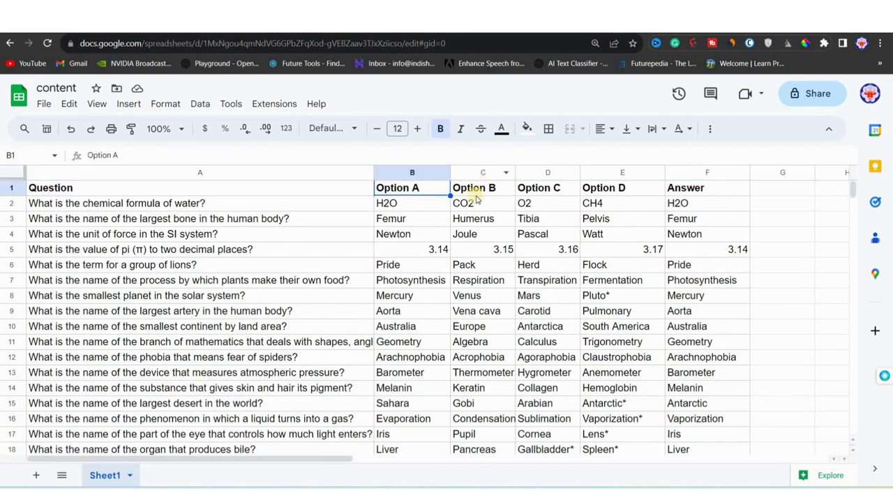
click(466, 187)
click(586, 186)
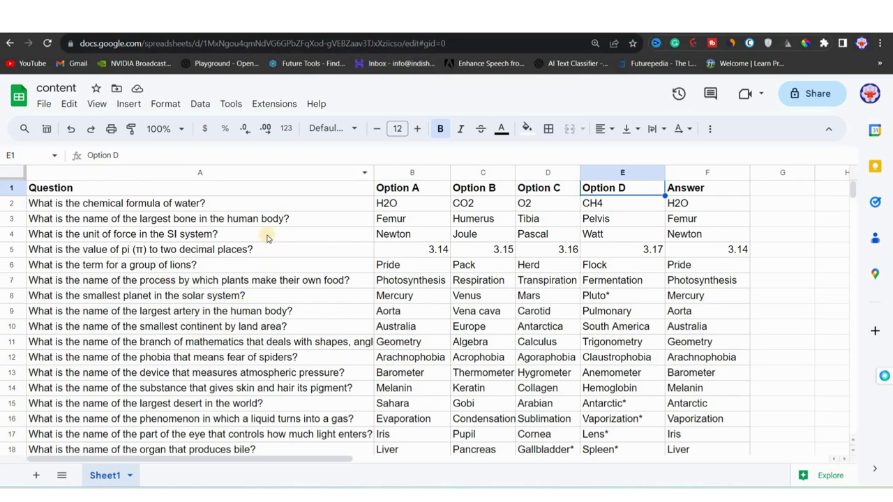
Select all the quiz rows for copying and start a new browser tab.
scroll(328, 413, down, 5)
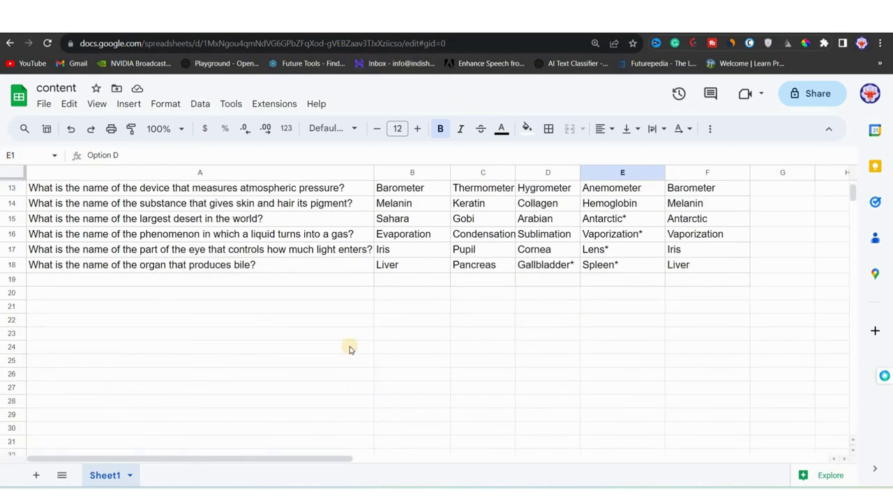
scroll(349, 348, up, 5)
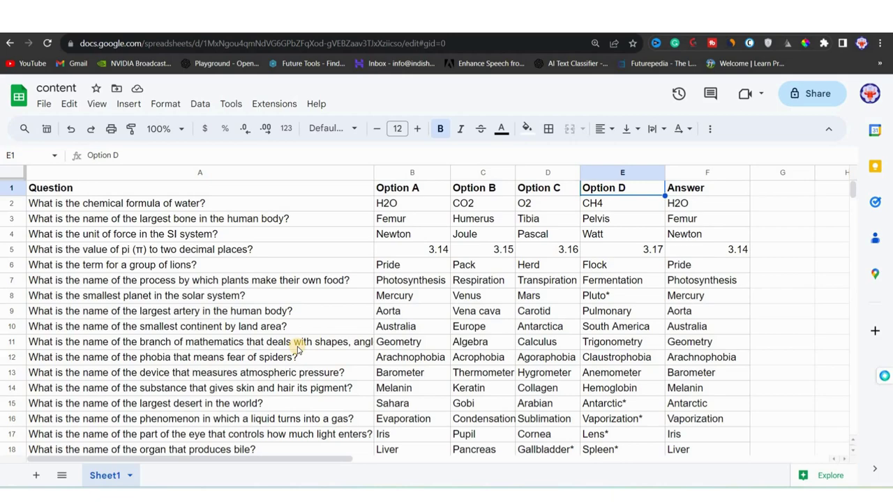
scroll(297, 352, down, 5)
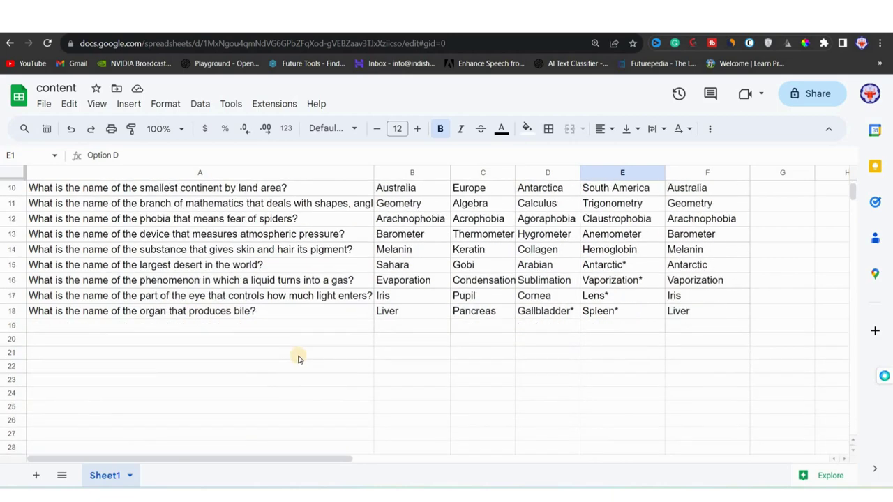
scroll(298, 357, up, 3)
key(ctrl+a)
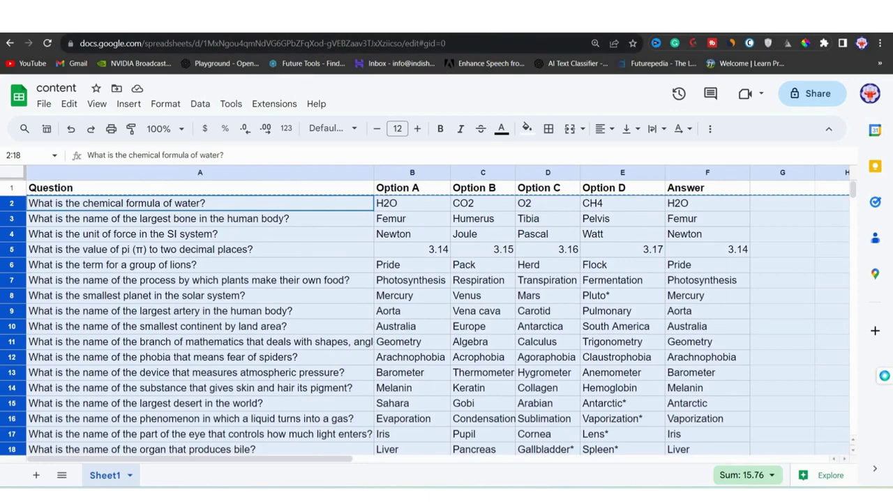
key(ctrl+t)
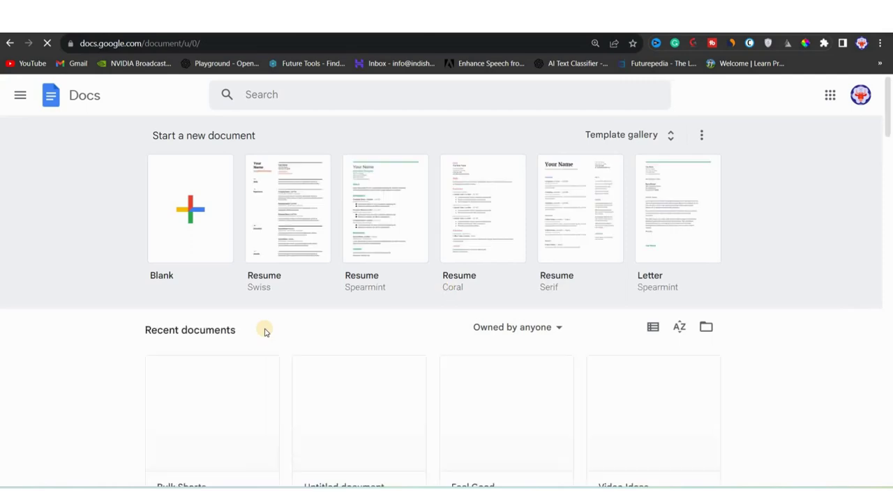
Create a blank doc, paste the quiz questions, and paste the reformatting prompt above them.
click(193, 233)
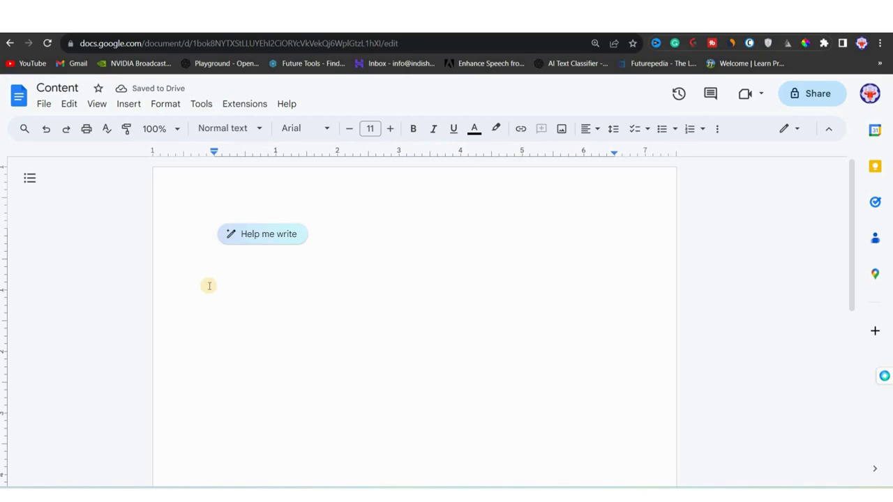
key(ctrl+v)
scroll(309, 349, up, 15)
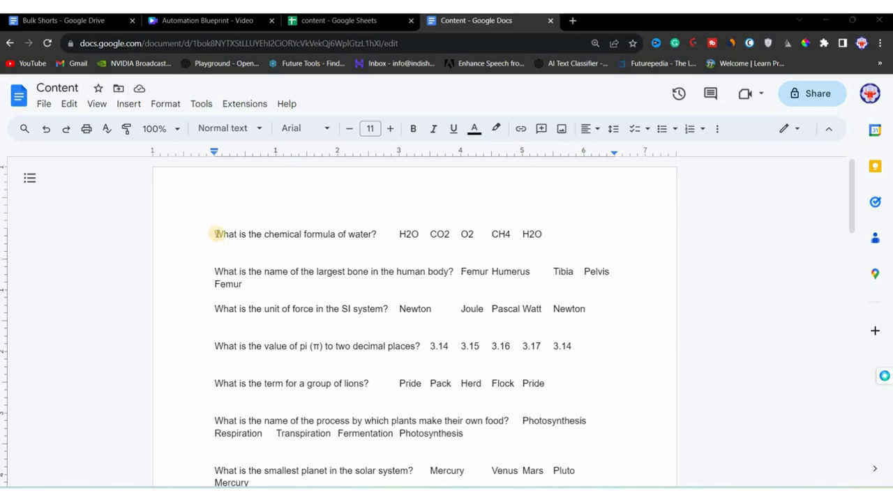
drag(215, 235, 238, 266)
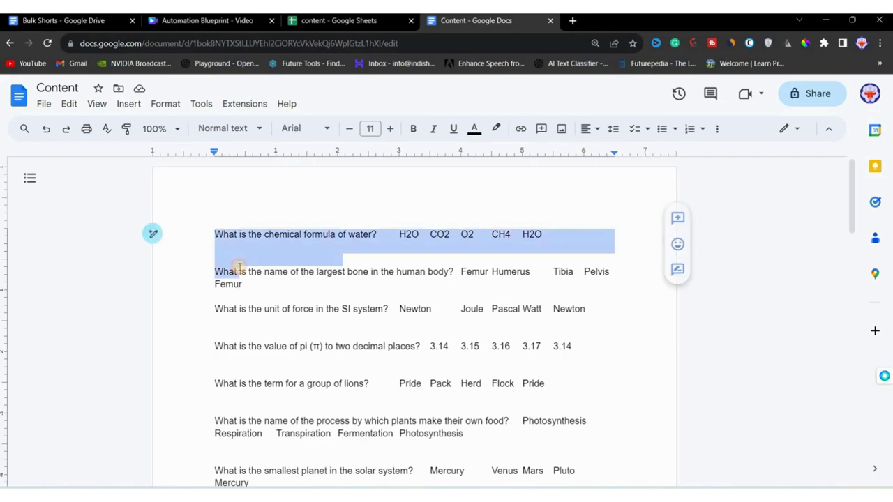
click(276, 358)
click(214, 233)
key(ctrl+v)
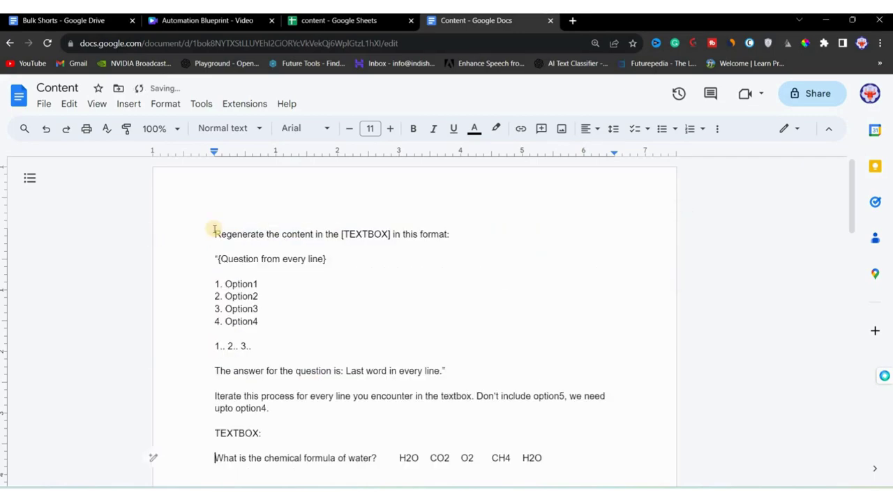
Review the prompt's opening instruction, question placeholder, countdown and answer lines.
scroll(265, 385, down, 1)
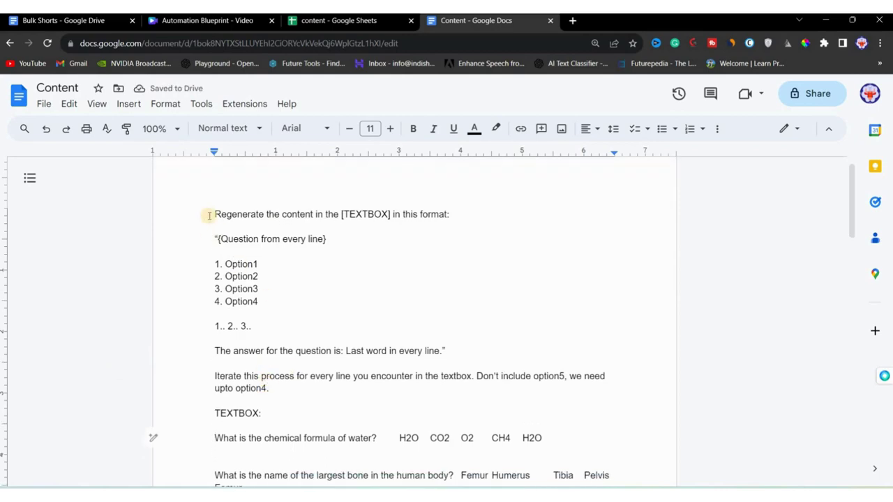
drag(213, 216, 445, 219)
click(259, 276)
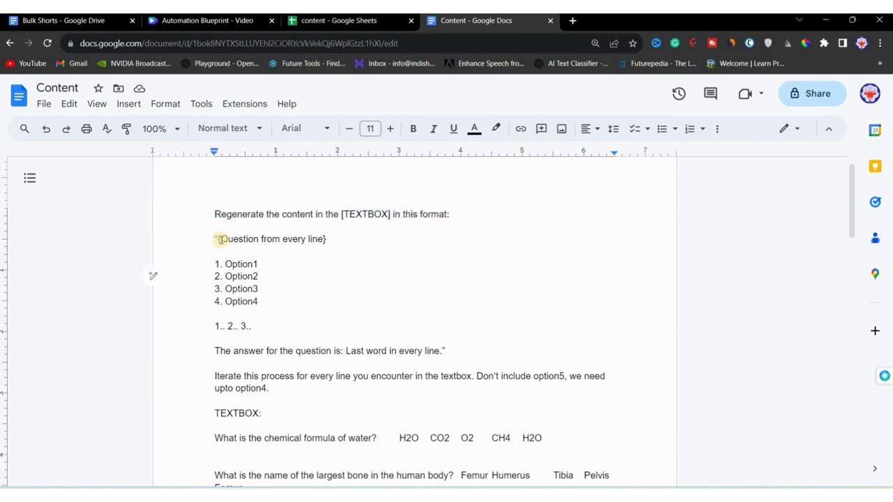
drag(221, 239, 331, 239)
click(331, 239)
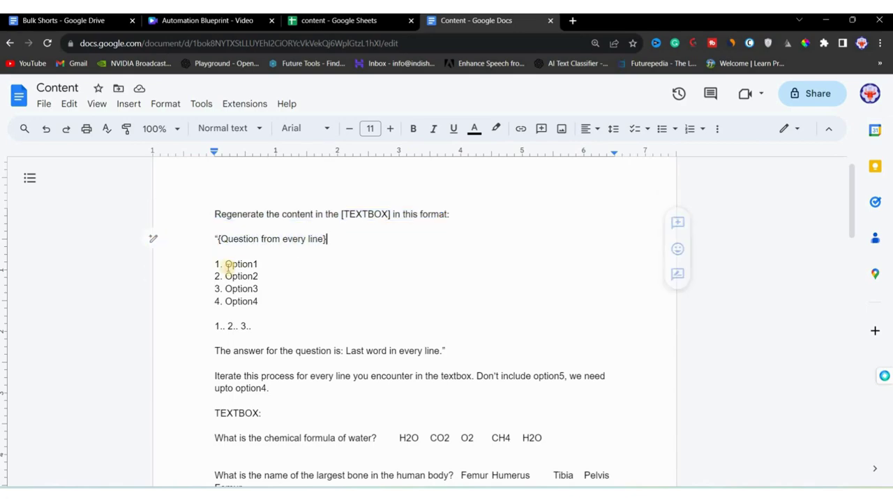
click(283, 323)
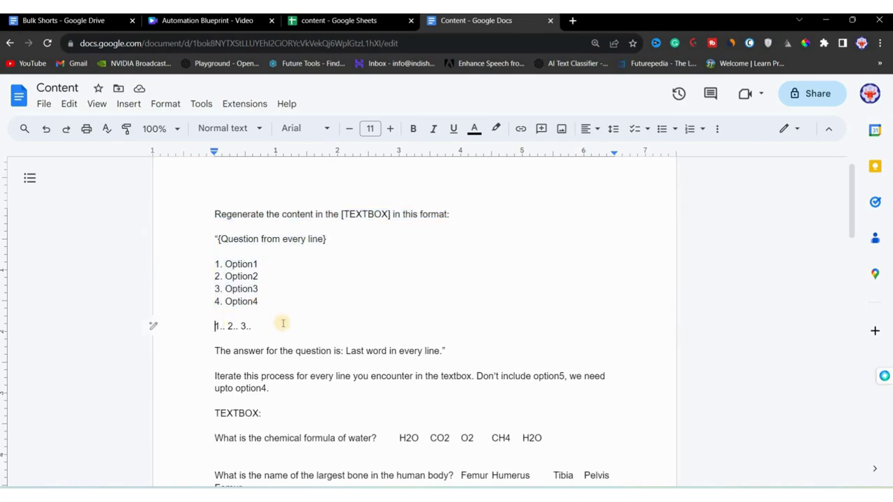
scroll(283, 323, down, 3)
drag(215, 244, 343, 244)
click(379, 244)
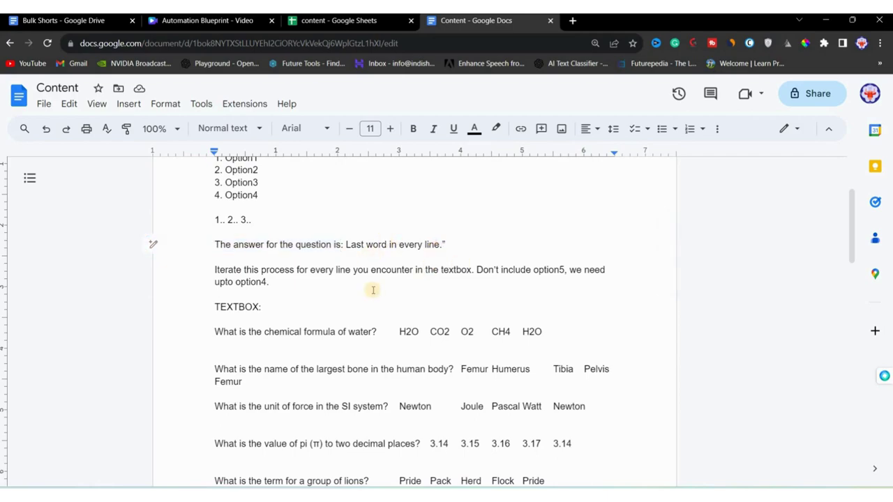
Select the whole Content doc and send the prompt with the quiz list to ChatGPT.
key(ctrl+a)
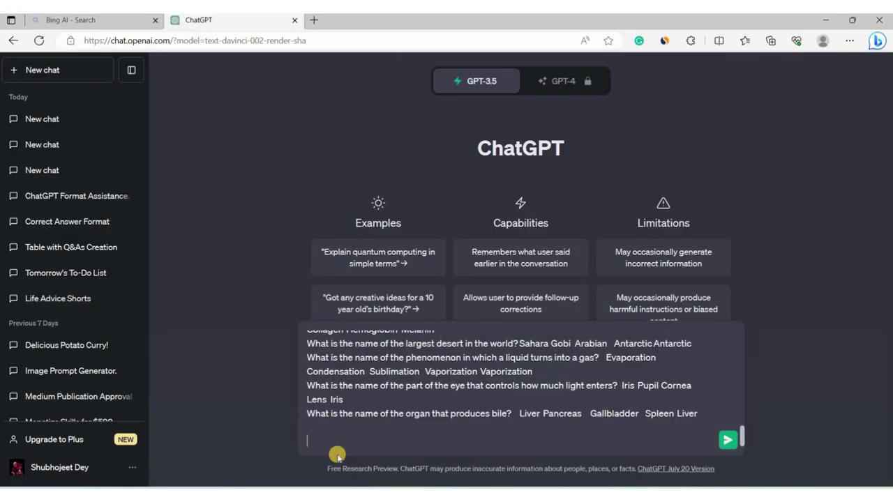
key(Return)
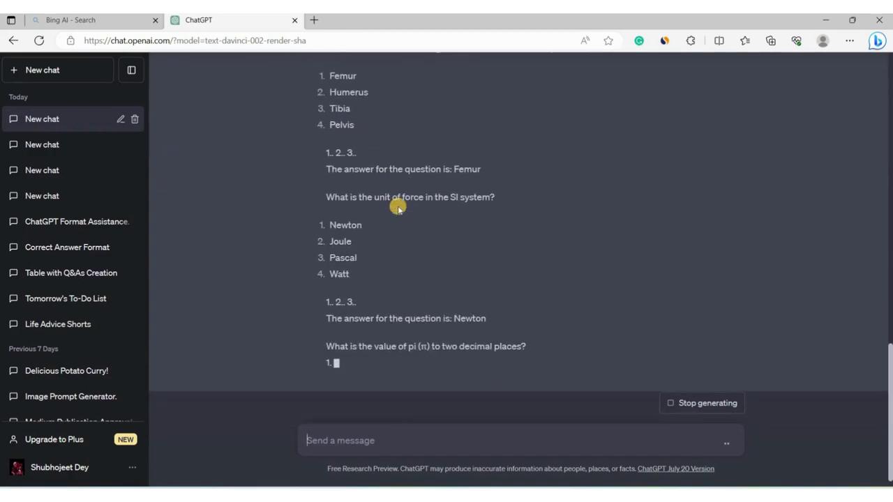
drag(215, 353, 476, 357)
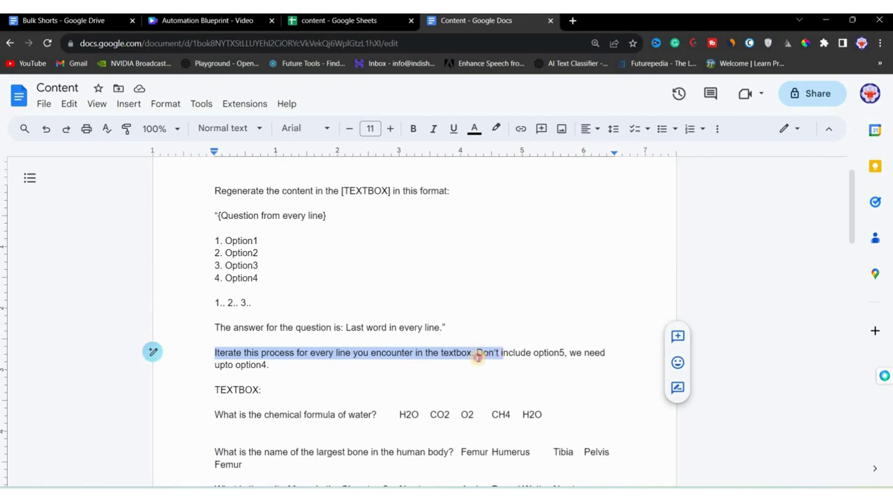
click(476, 356)
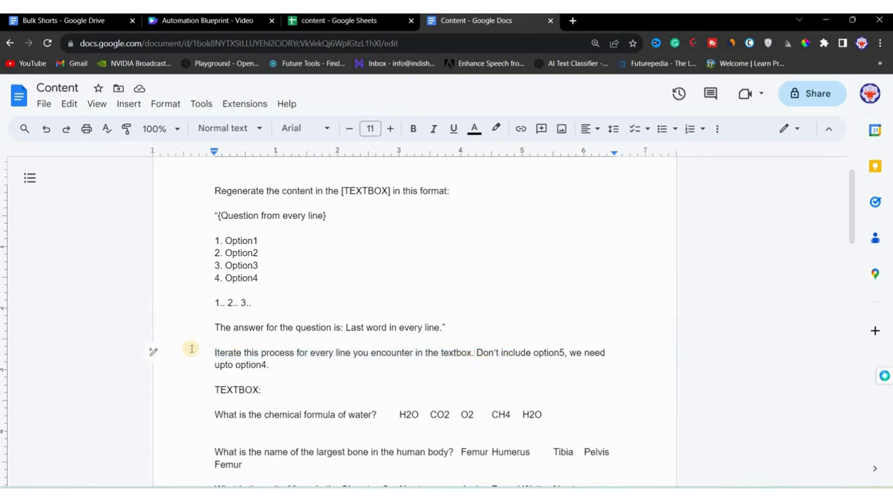
drag(215, 355, 567, 357)
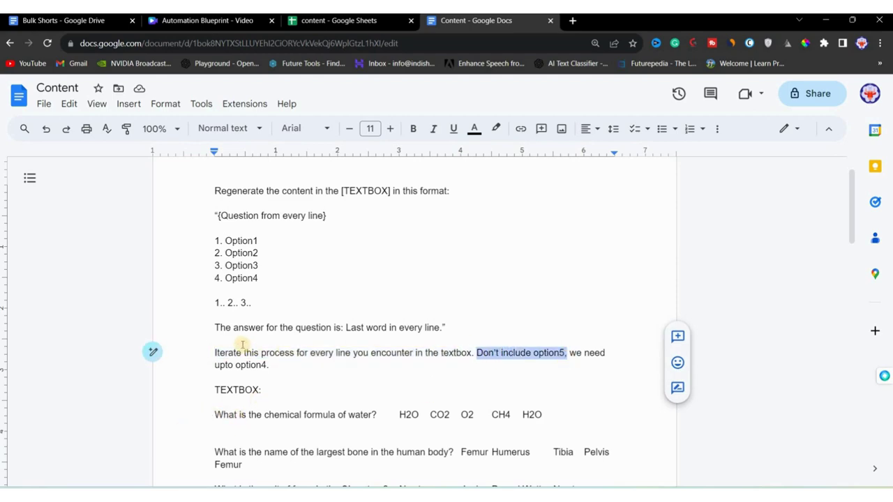
click(278, 366)
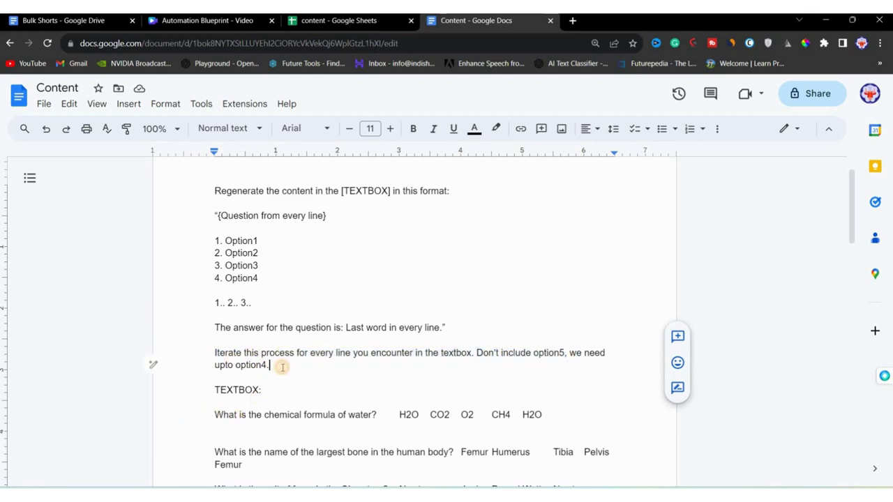
click(543, 416)
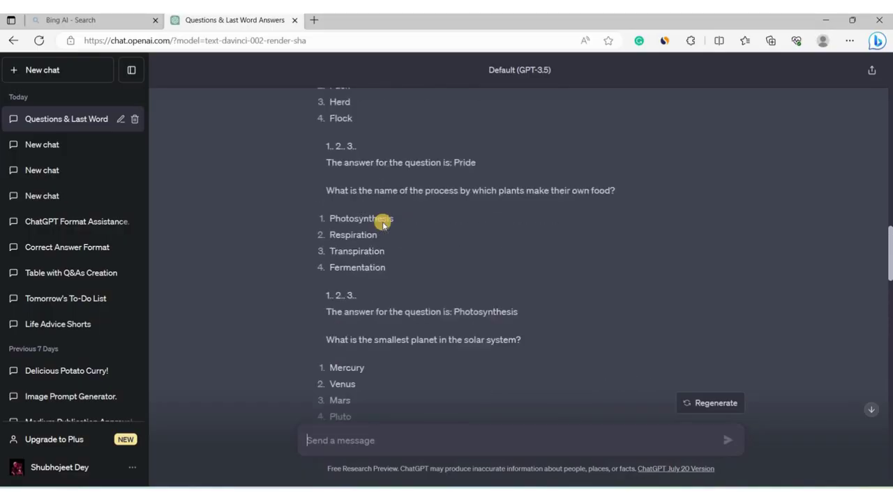
Scroll through ChatGPT's finished reformatted quiz reply.
scroll(380, 224, up, 15)
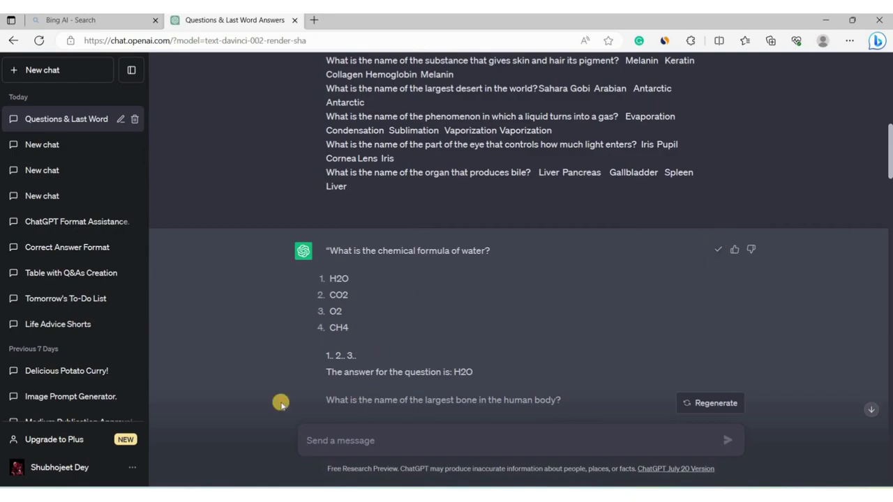
scroll(275, 401, down, 1)
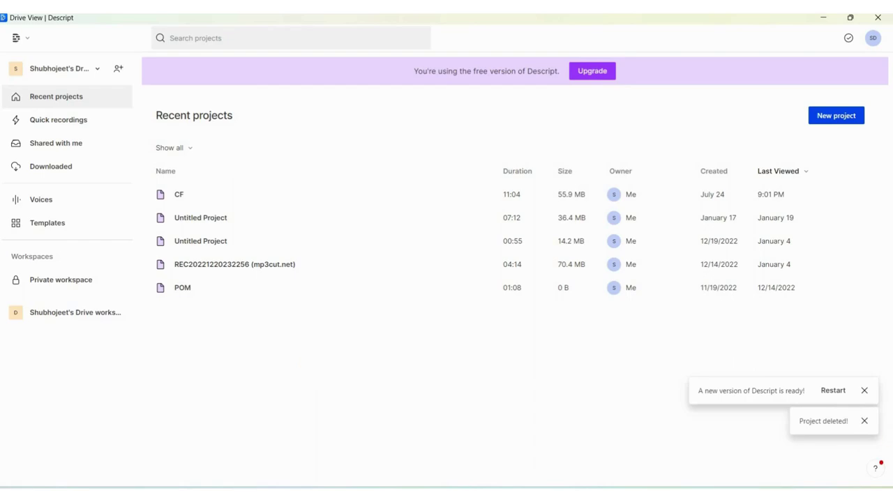
Dismiss the notices and start a new written Descript project titled 'content'.
click(864, 391)
click(832, 116)
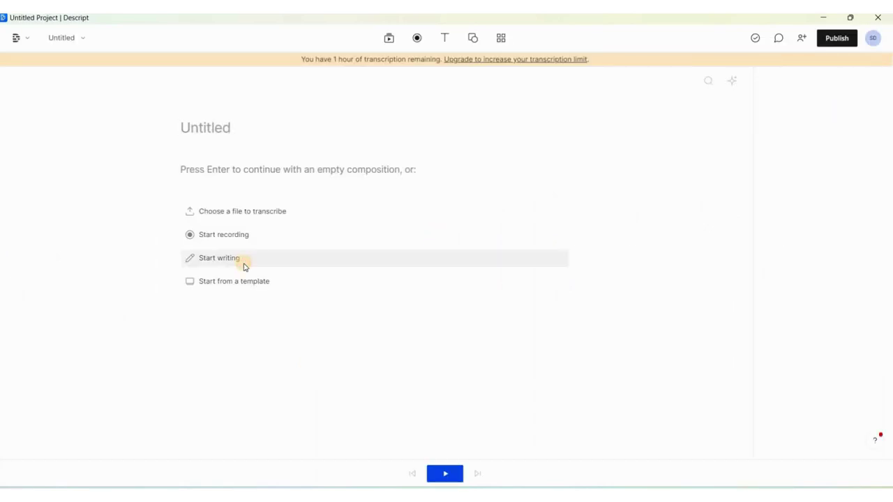
click(244, 262)
click(214, 126)
text(content)
Paste the ChatGPT quiz script and delete its stray opening quotation mark.
click(195, 174)
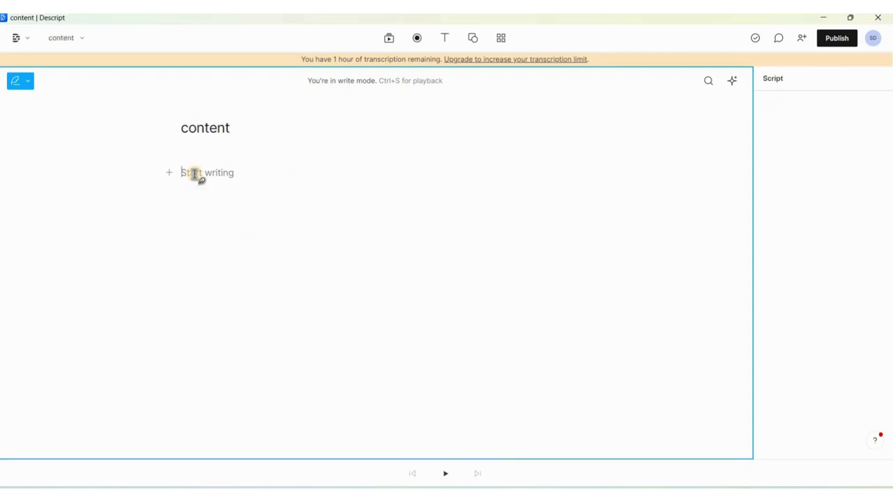
key(ctrl+v)
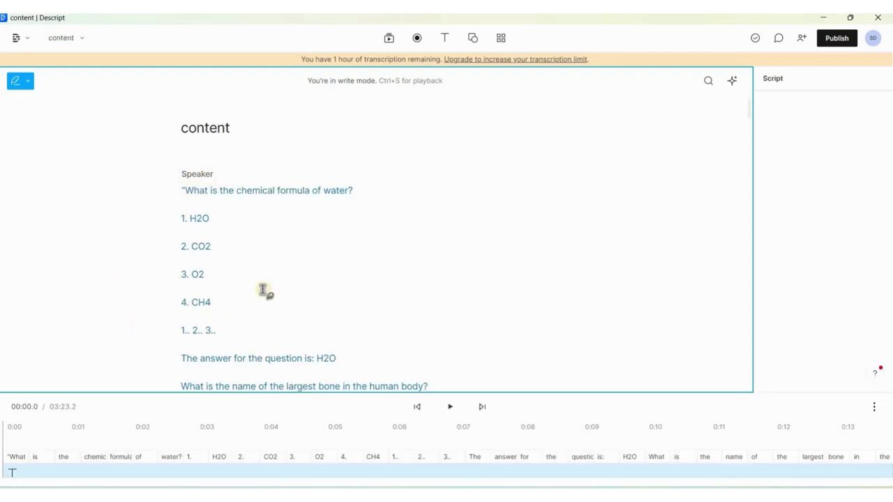
click(187, 190)
key(BackSpace)
scroll(229, 296, down, 15)
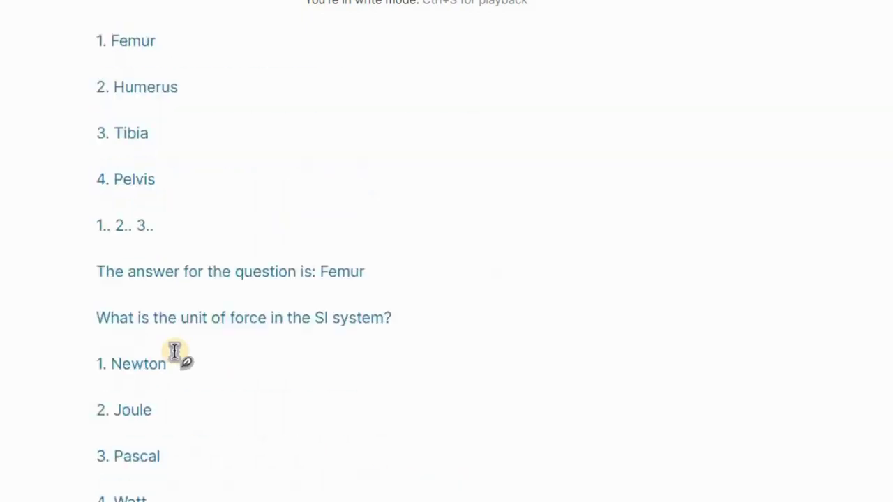
scroll(174, 352, up, 15)
Assign the Ethan stock voice in its Formal 3 style to the quiz script.
click(215, 195)
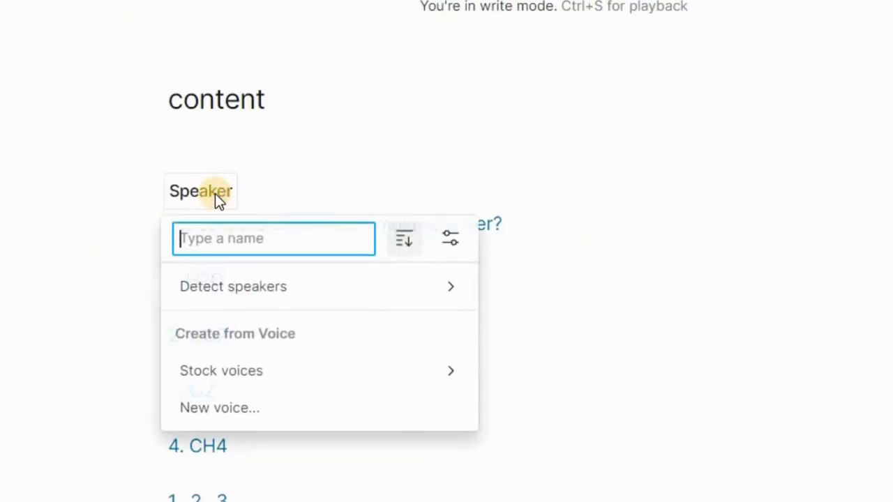
mouse_move(225, 370)
click(421, 388)
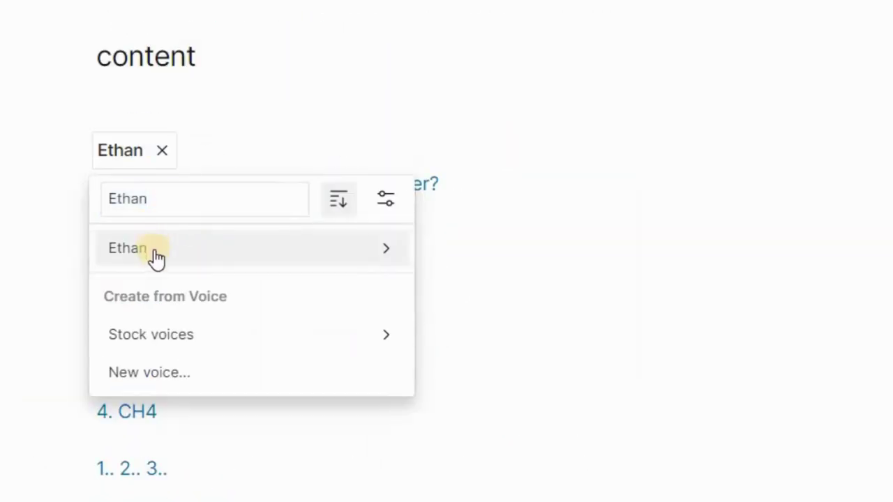
mouse_move(160, 119)
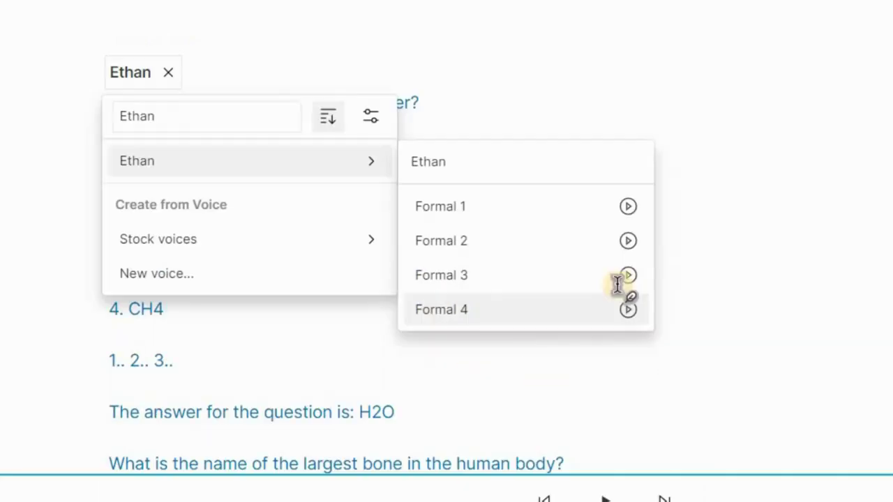
click(617, 279)
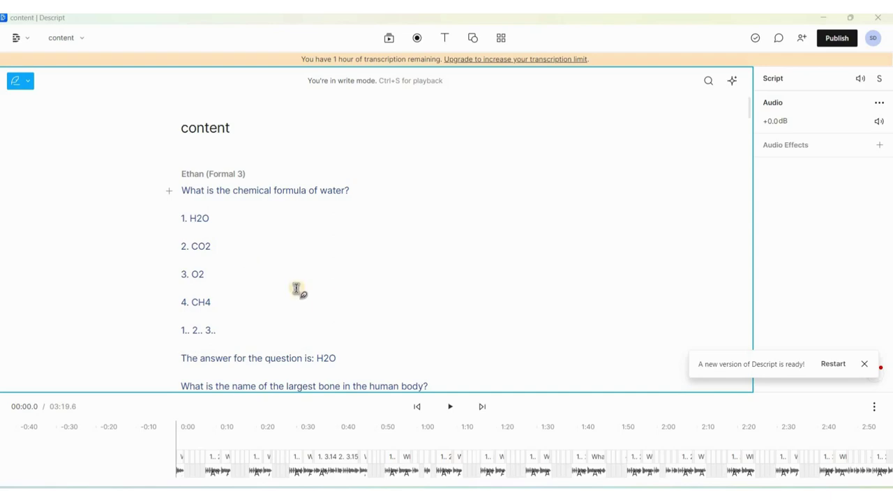
Dismiss the update notices and play the narration through to review it.
click(864, 363)
click(450, 410)
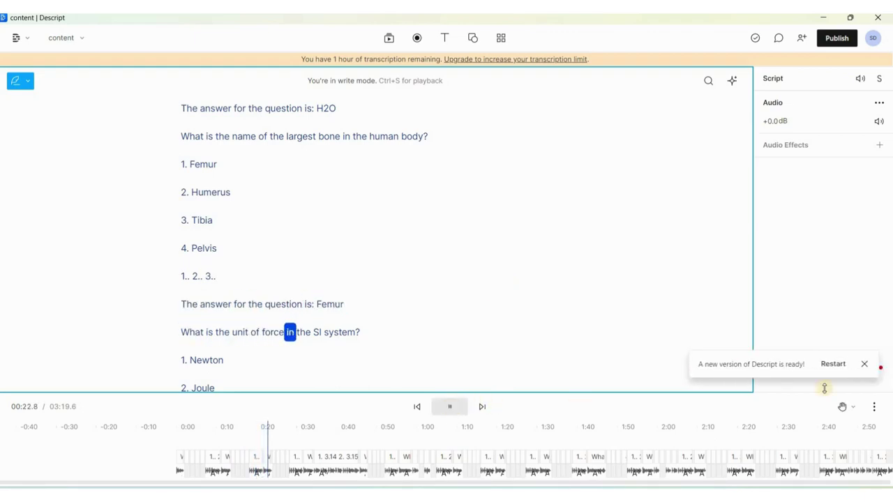
click(450, 407)
click(861, 369)
scroll(404, 233, up, 4)
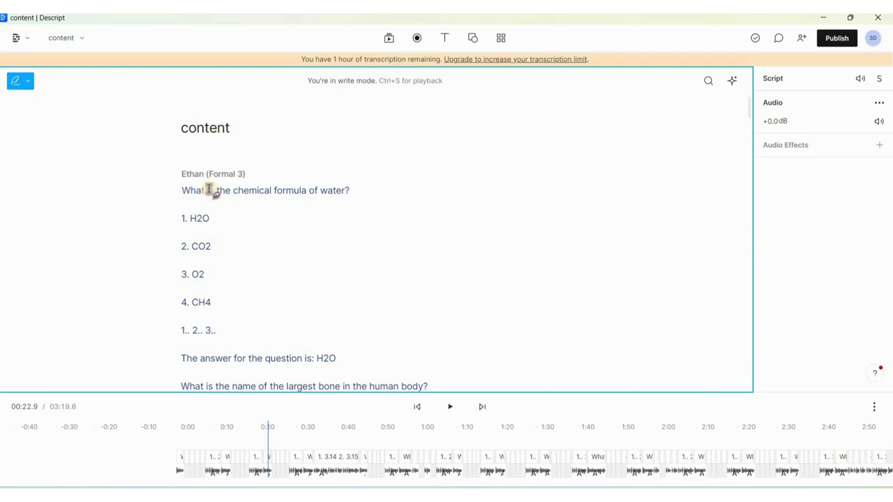
Check the 1.. 2.. 3.. countdown line and bring up the Publish options.
triple_click(233, 333)
click(273, 335)
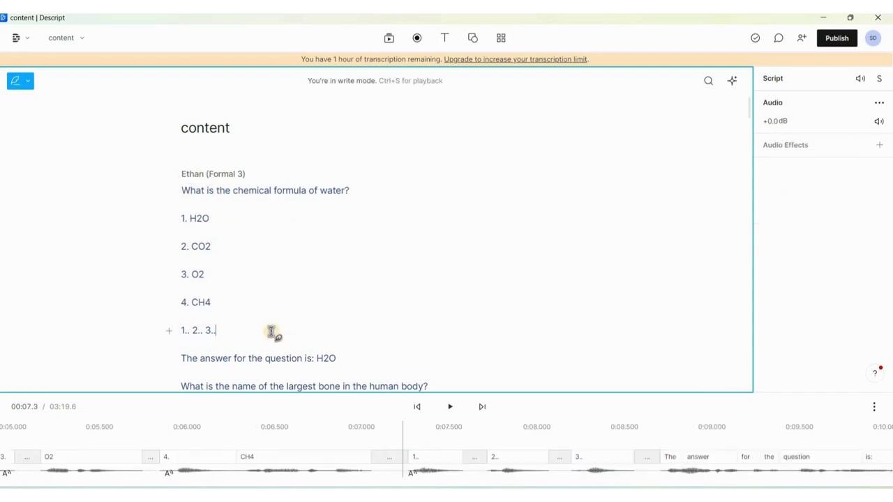
scroll(265, 300, down, 1)
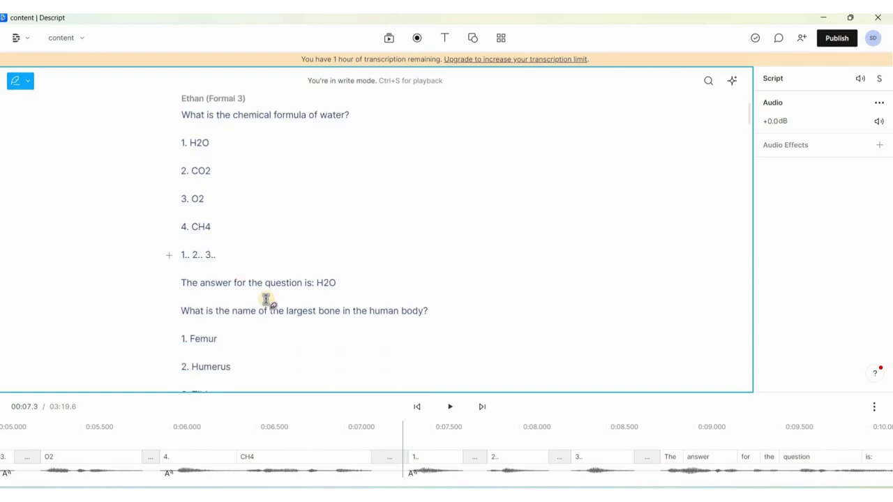
scroll(266, 300, down, 15)
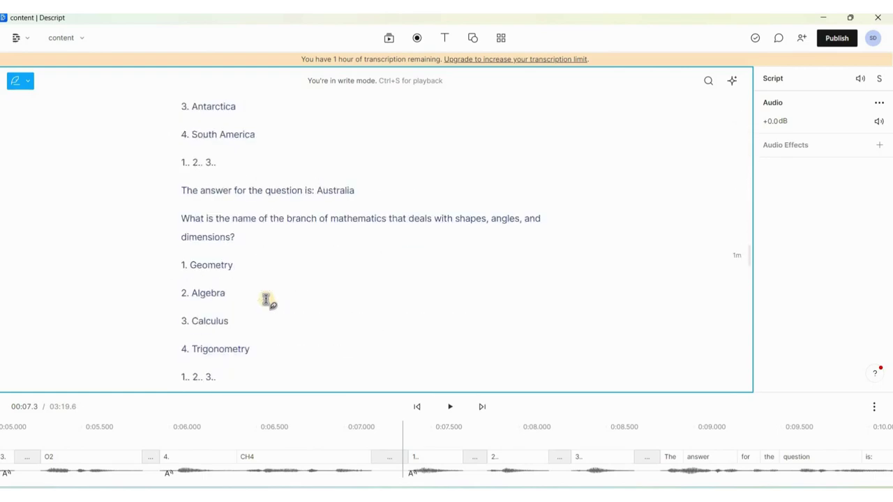
click(832, 40)
Export the quiz narration as MP3 audio and save the file.
click(645, 67)
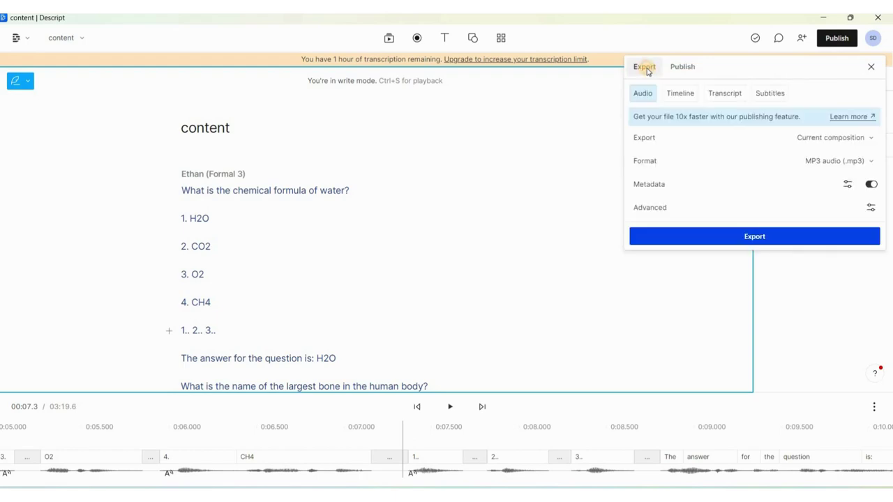
click(754, 238)
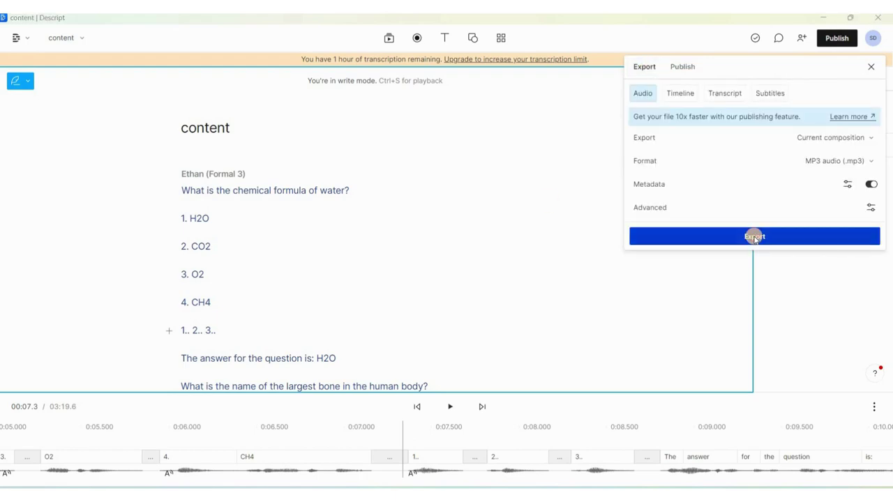
click(342, 285)
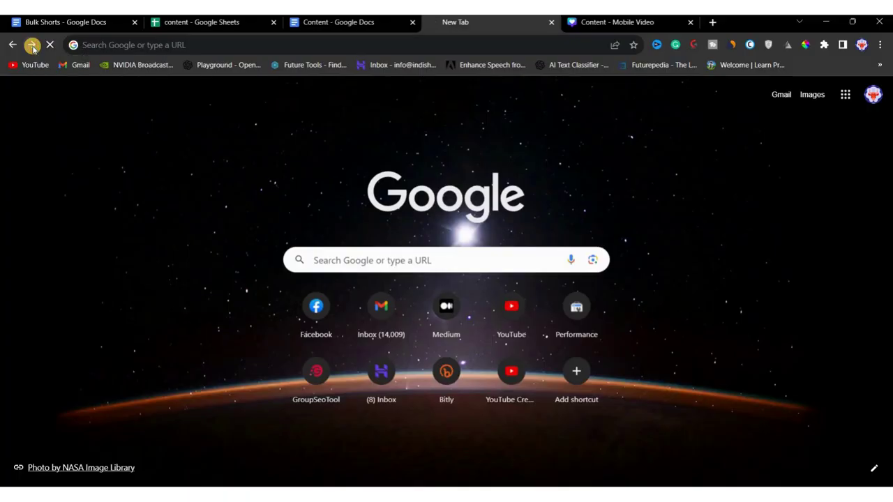
Create a blank 1080 × 1920 TikTok Video design from Canva's Videos category.
click(33, 45)
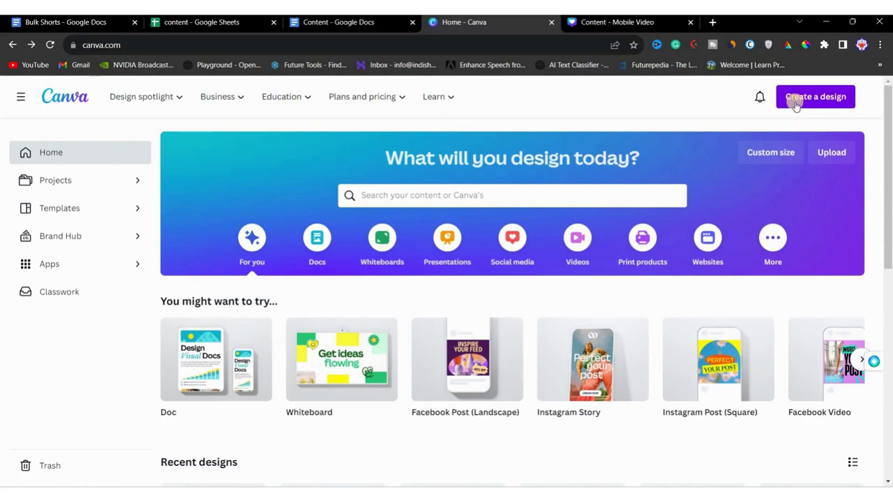
click(570, 251)
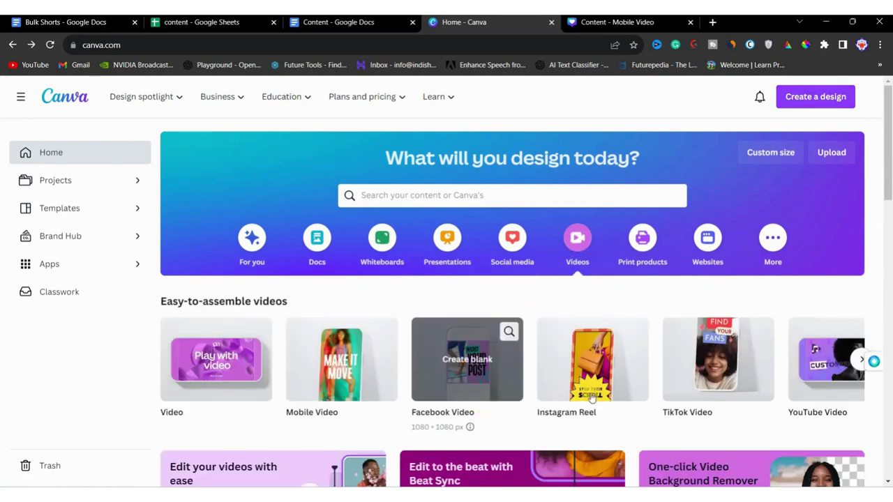
mouse_move(584, 394)
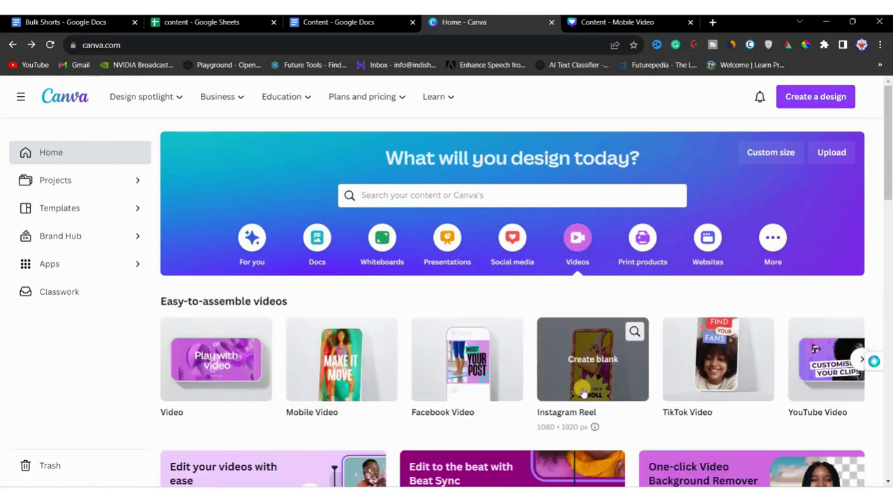
click(696, 374)
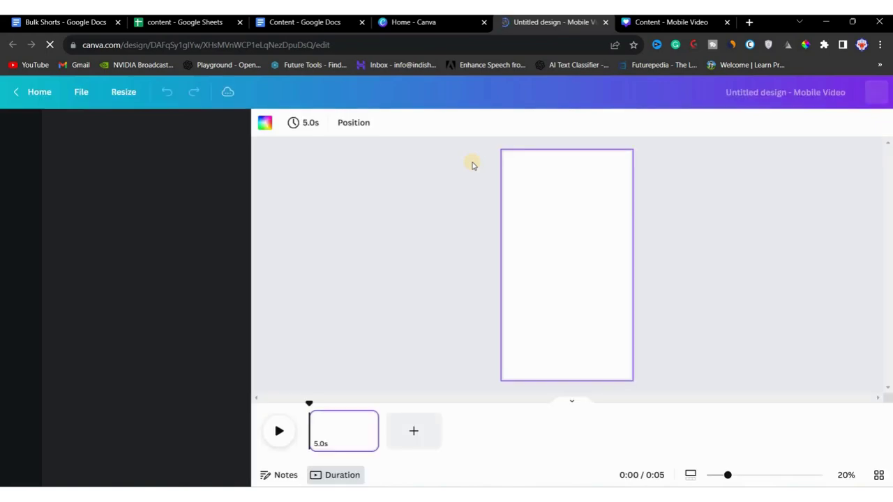
Switch to the existing 'Content - Mobile Video' quiz design.
scroll(179, 340, down, 5)
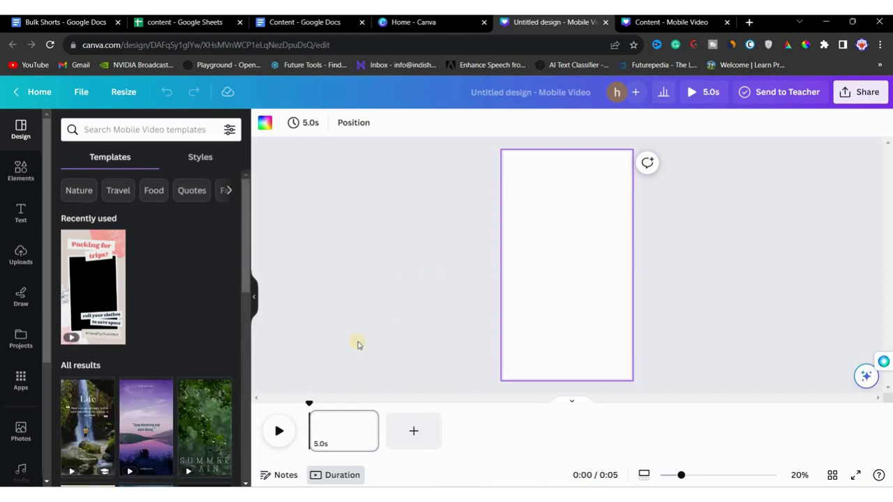
click(680, 24)
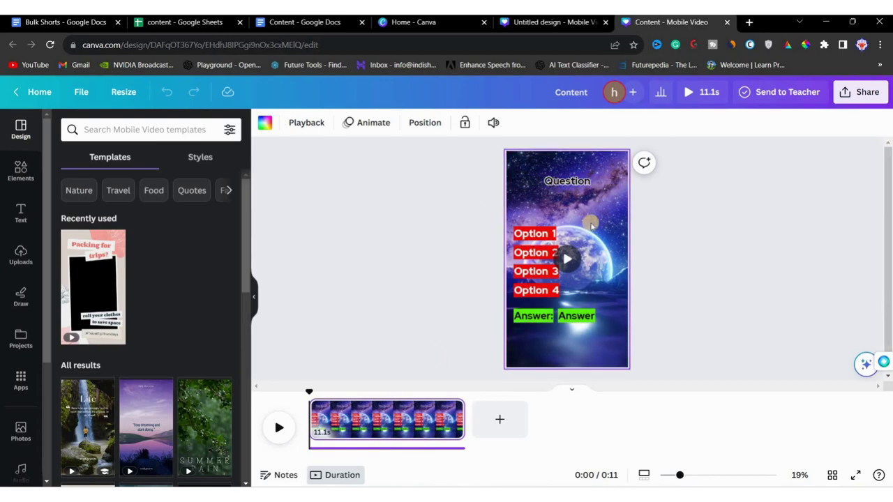
Close the Untitled design and Home - Canva tabs, keeping the Content quiz design.
click(606, 22)
click(484, 22)
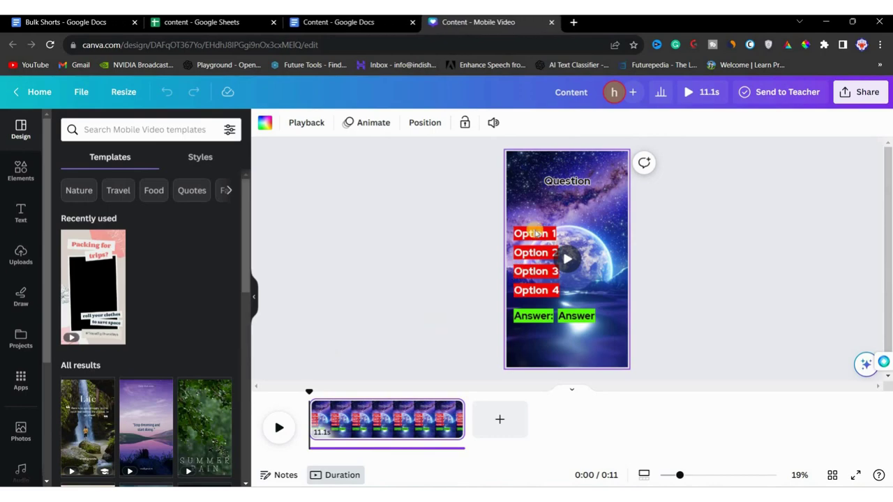
click(552, 183)
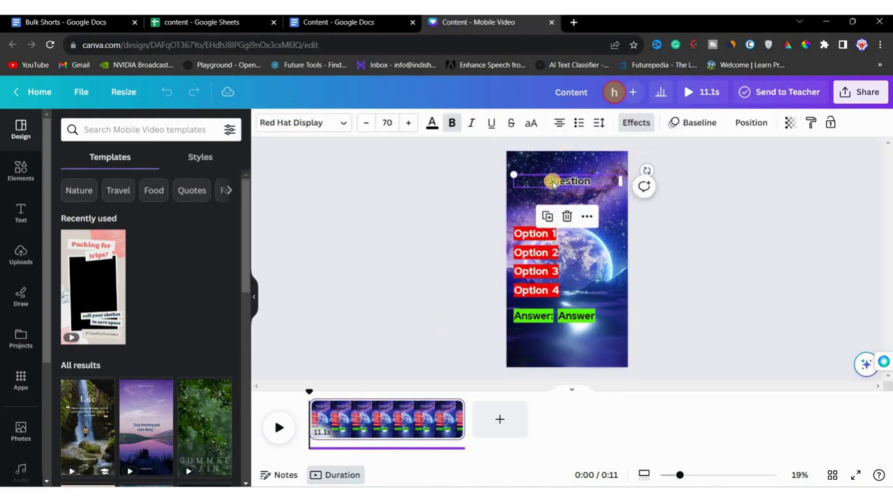
click(473, 230)
Compare the Question text box with the Google Docs questions, selecting the water question's options.
click(342, 22)
click(377, 209)
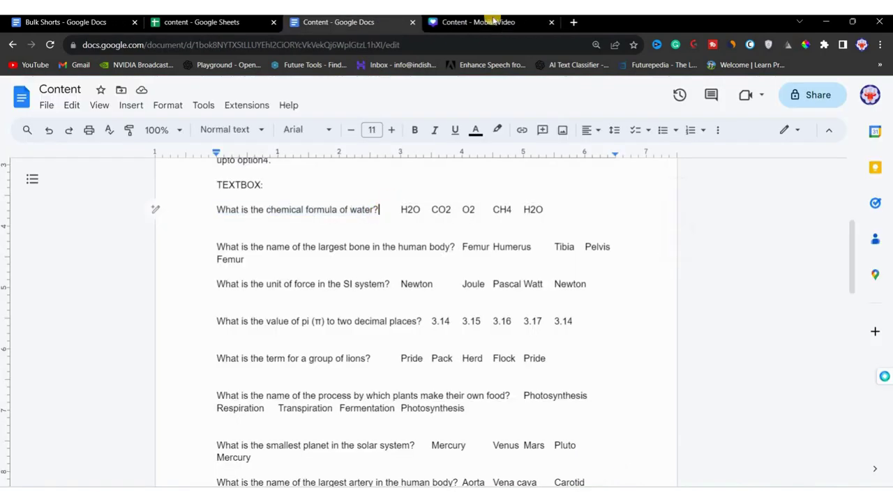
click(477, 22)
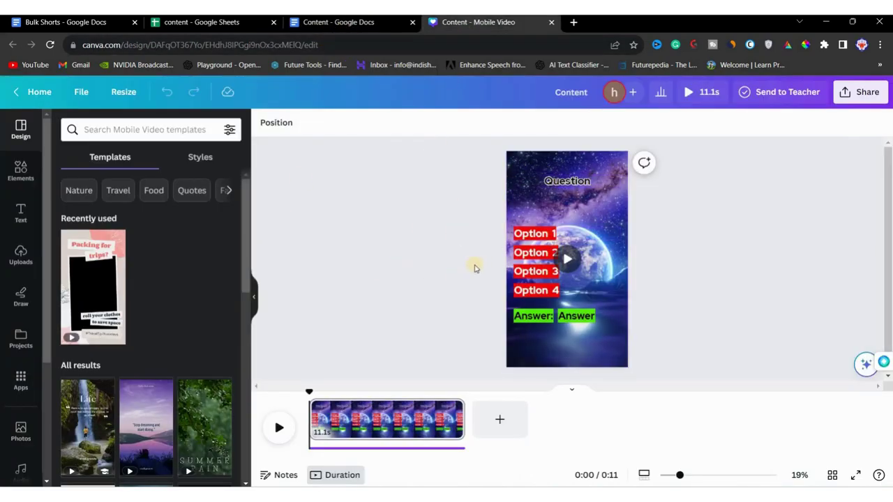
click(368, 21)
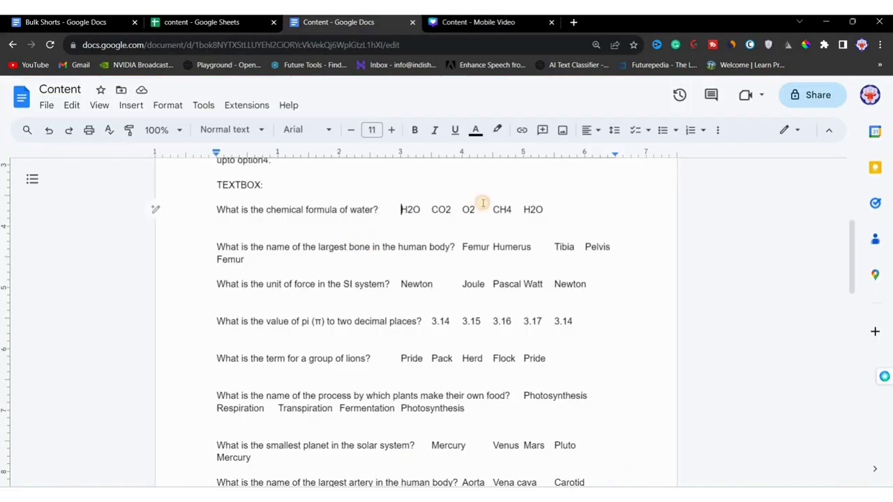
drag(401, 209, 504, 209)
click(464, 22)
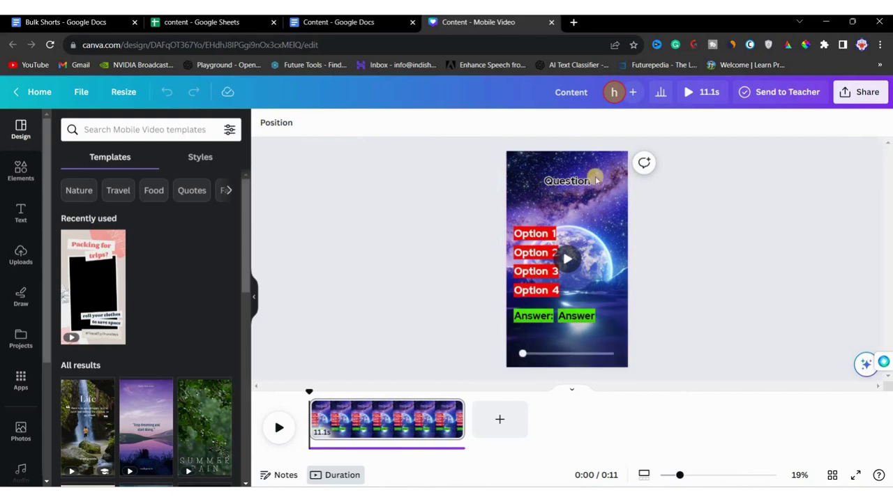
click(562, 176)
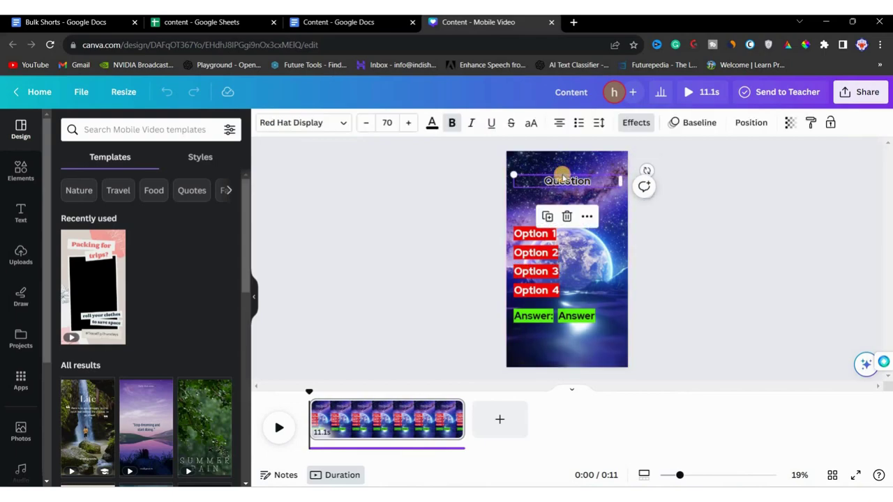
Show the Question text's timing in the timeline.
right_click(562, 175)
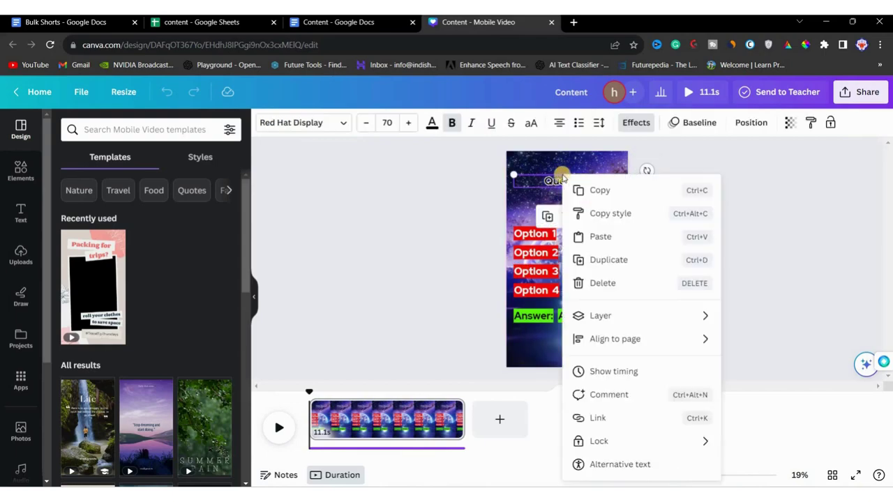
click(420, 207)
click(420, 207)
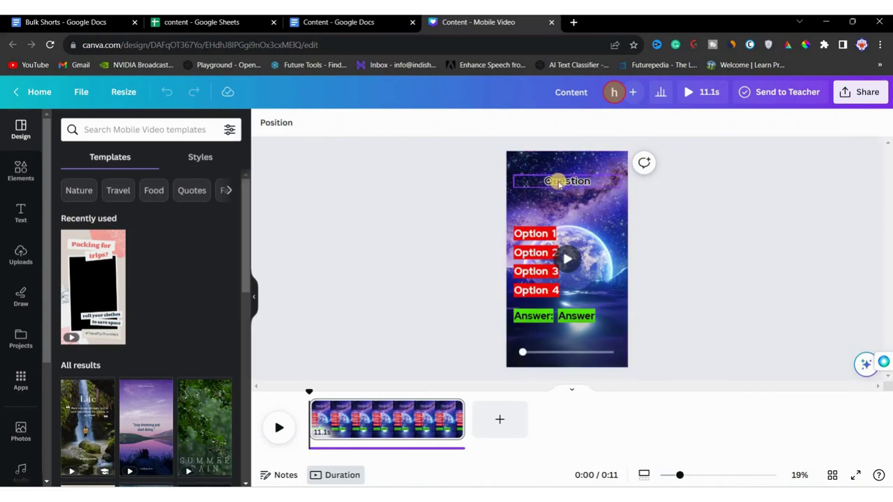
click(567, 182)
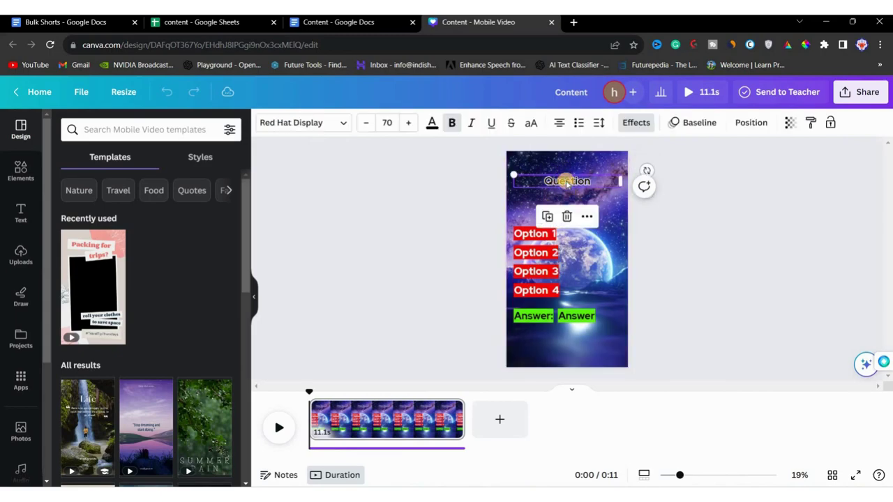
click(586, 216)
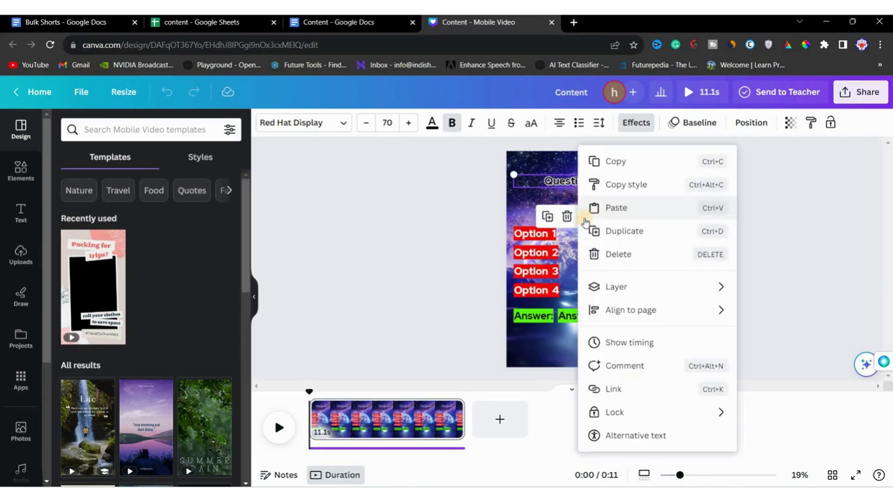
click(640, 341)
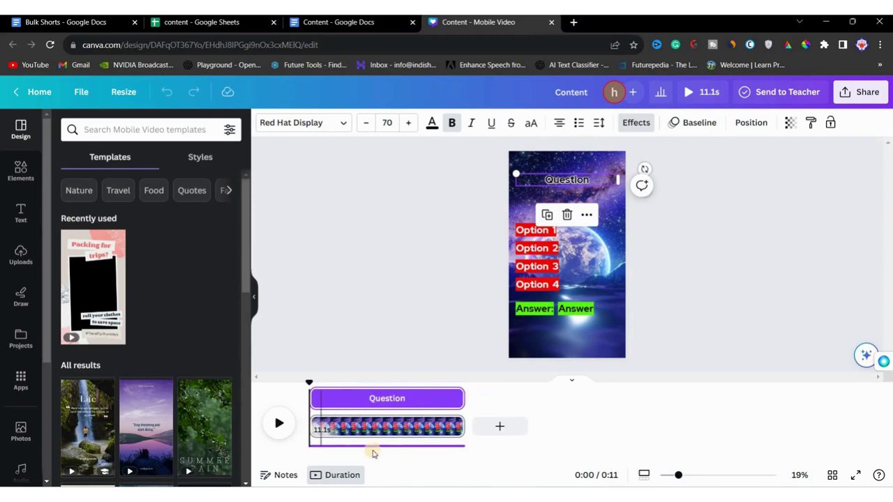
Show the Option 1 text's timing in the timeline at 0:06.
click(401, 445)
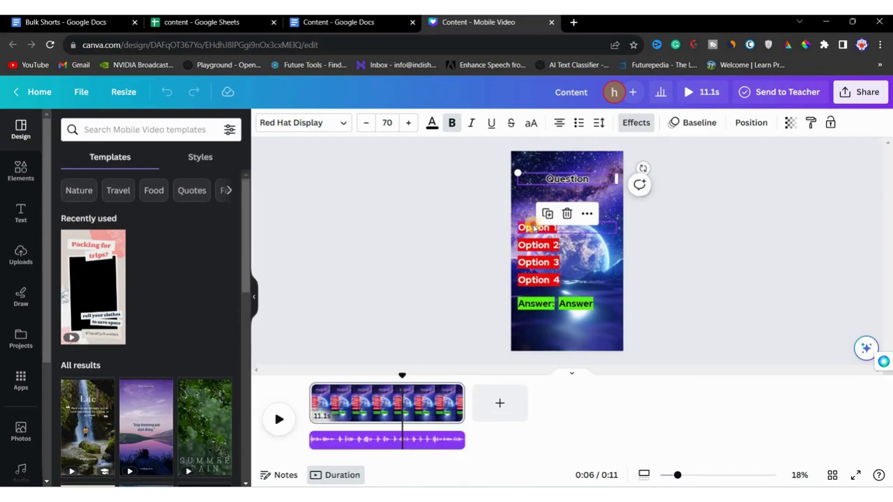
click(572, 227)
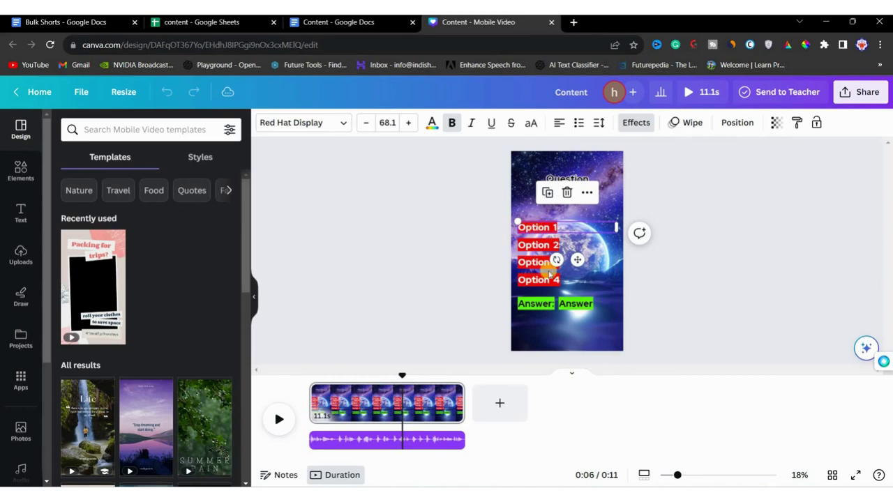
click(587, 192)
click(626, 343)
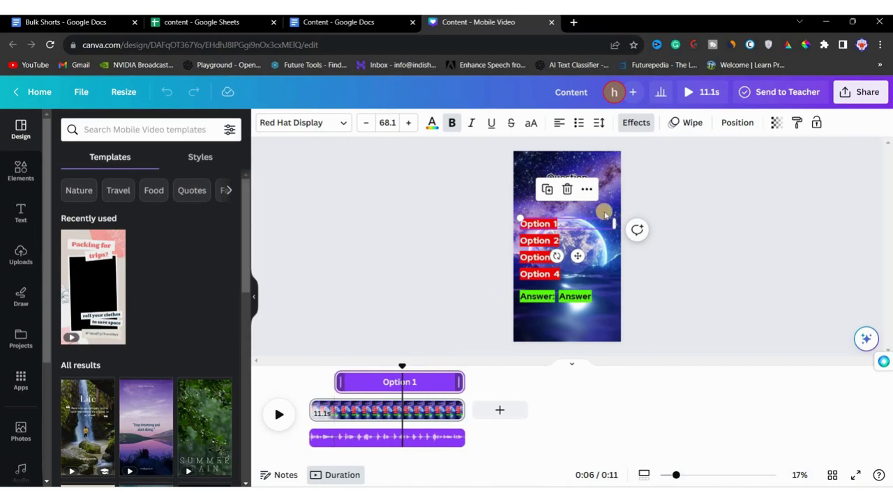
click(435, 309)
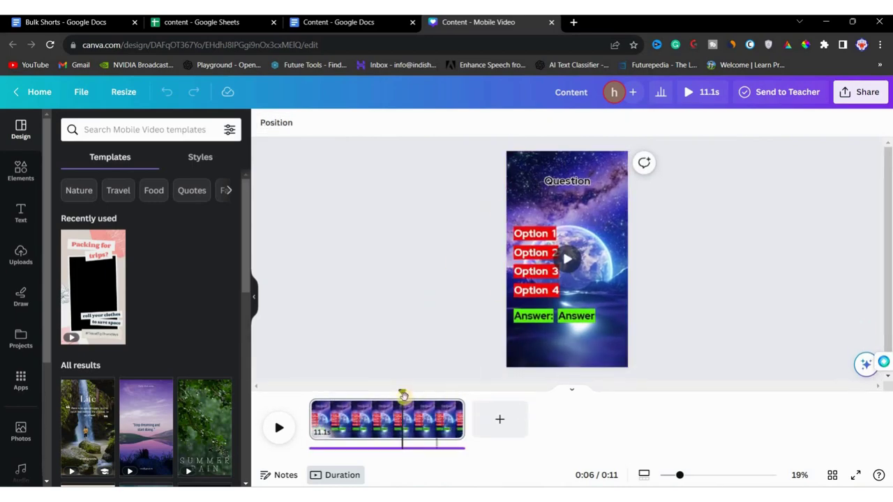
Rewind to 0:00 and play the quiz video preview to check its timing.
drag(403, 394, 319, 392)
click(279, 427)
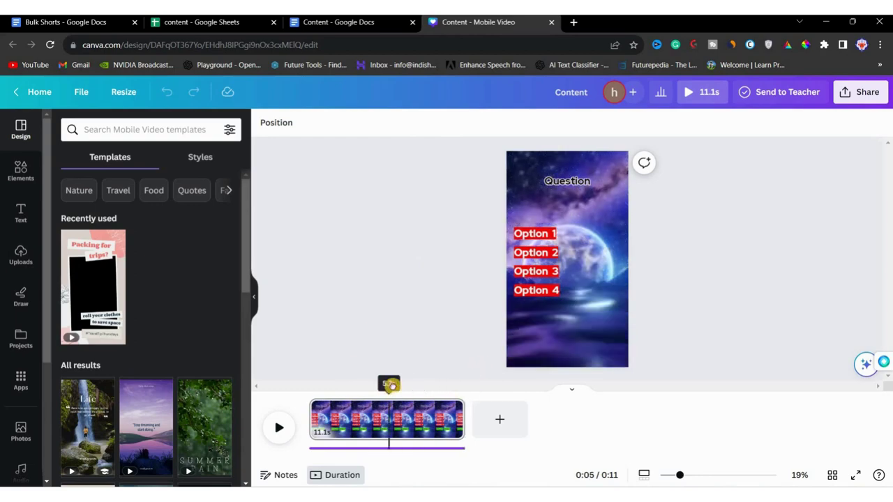
click(280, 429)
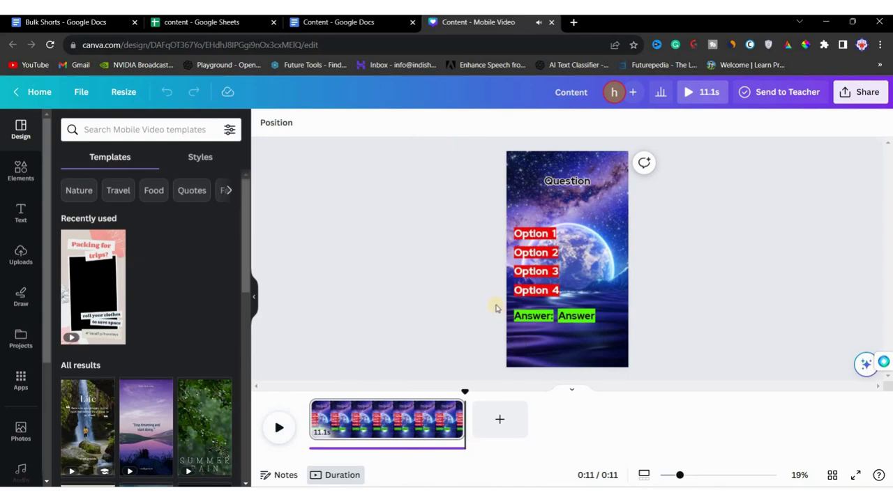
Download the content sheet as 'content - Sheet1.csv' and return to the Canva design.
key(ctrl+2)
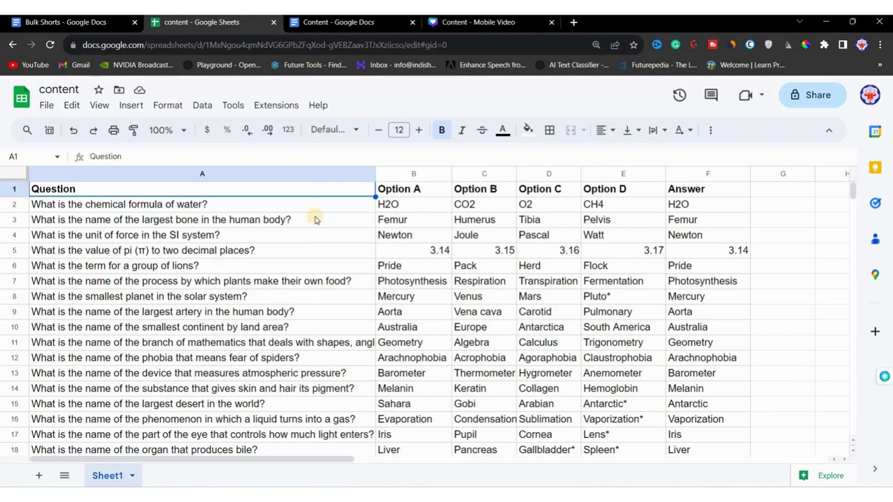
scroll(309, 364, down, 3)
scroll(309, 205, up, 3)
click(47, 106)
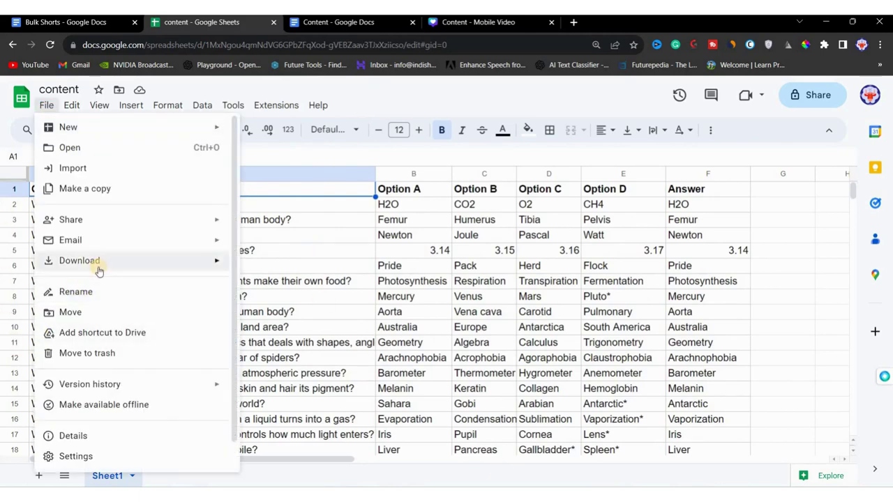
mouse_move(97, 268)
click(314, 349)
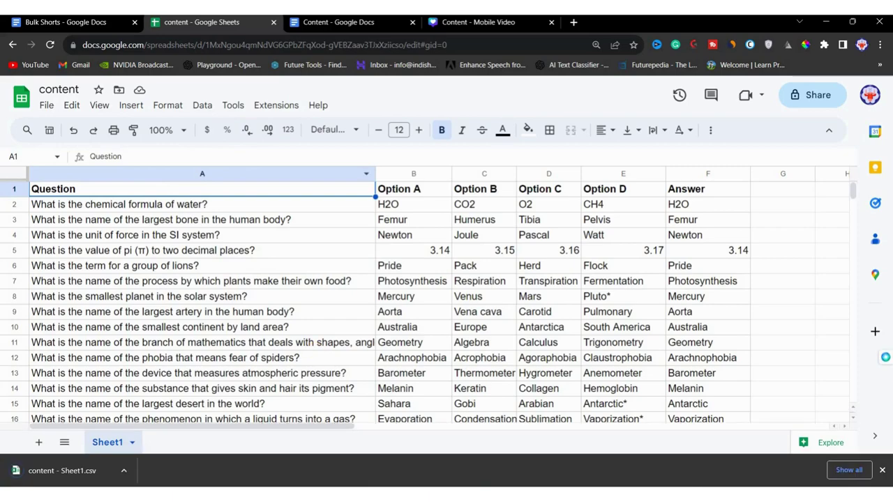
click(467, 21)
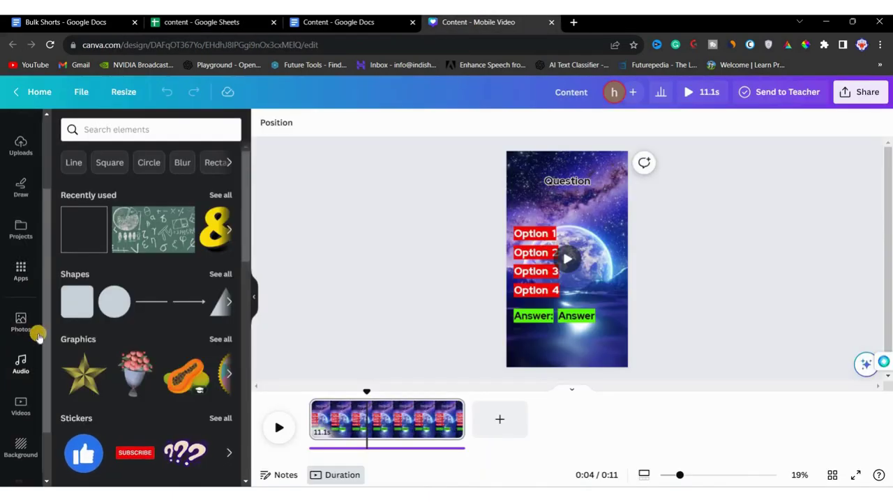
Open Canva's Bulk create app and upload content - Sheet1.csv to detect its six data fields.
click(20, 272)
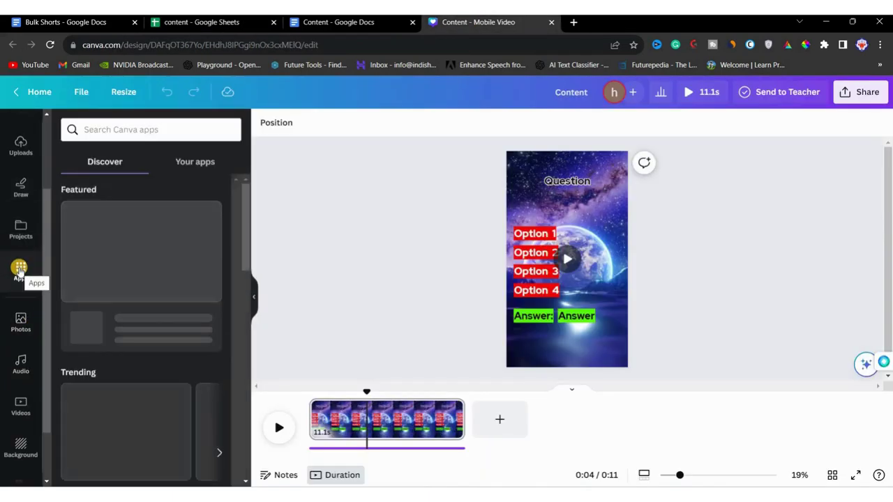
click(171, 128)
text(bulk)
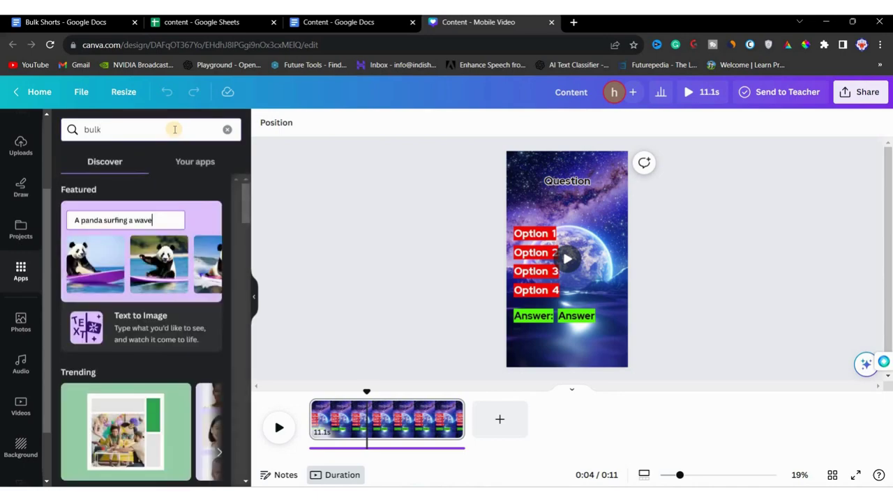
key(Return)
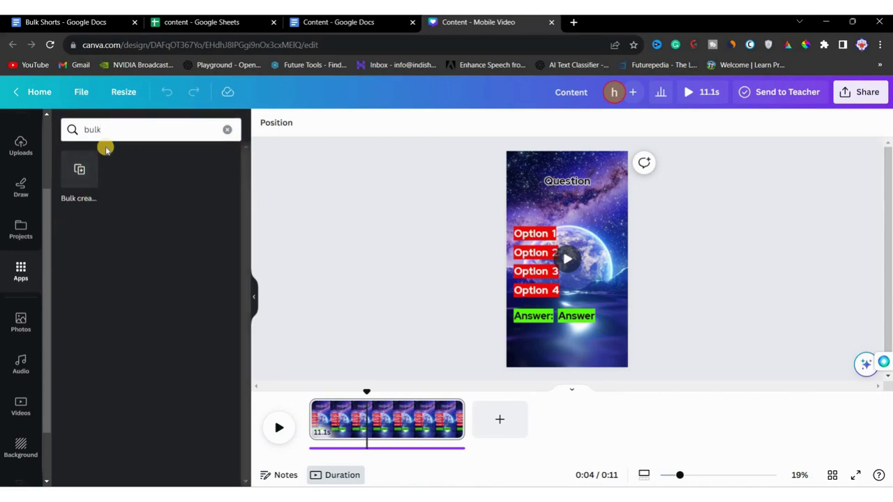
click(75, 183)
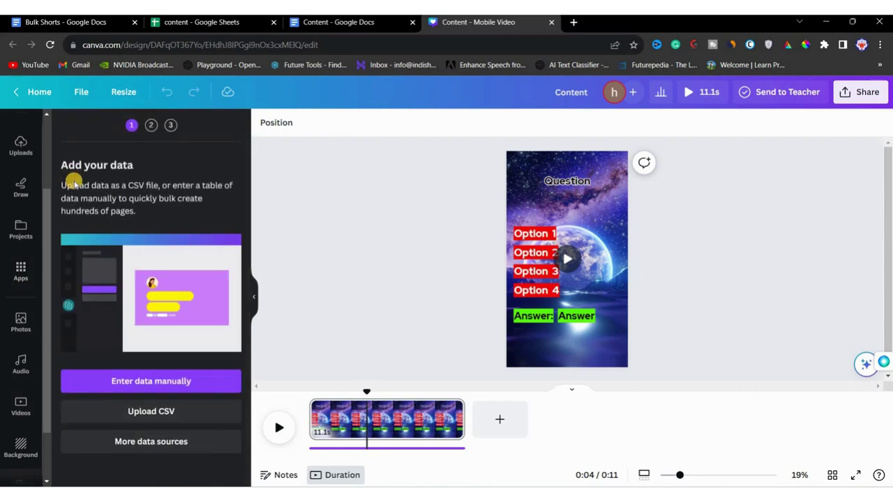
click(151, 414)
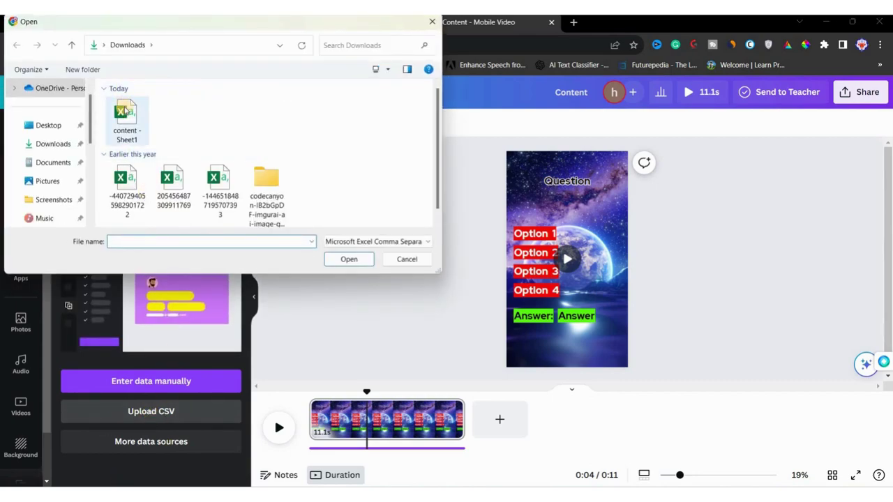
click(125, 113)
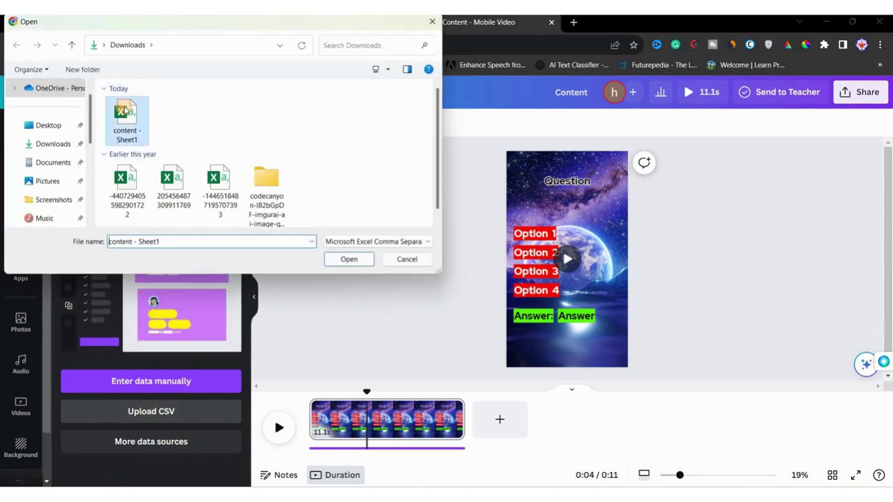
click(346, 260)
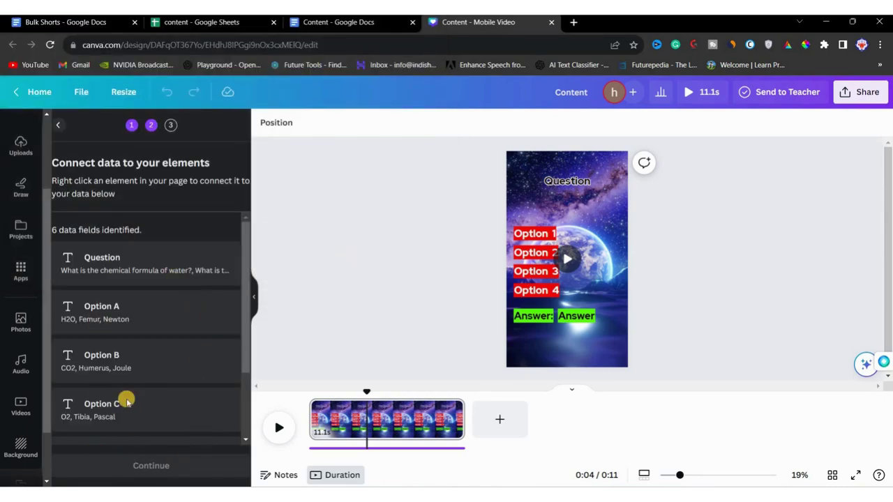
Connect the Question text on the page to the CSV's Question field.
scroll(152, 392, down, 2)
scroll(152, 392, up, 2)
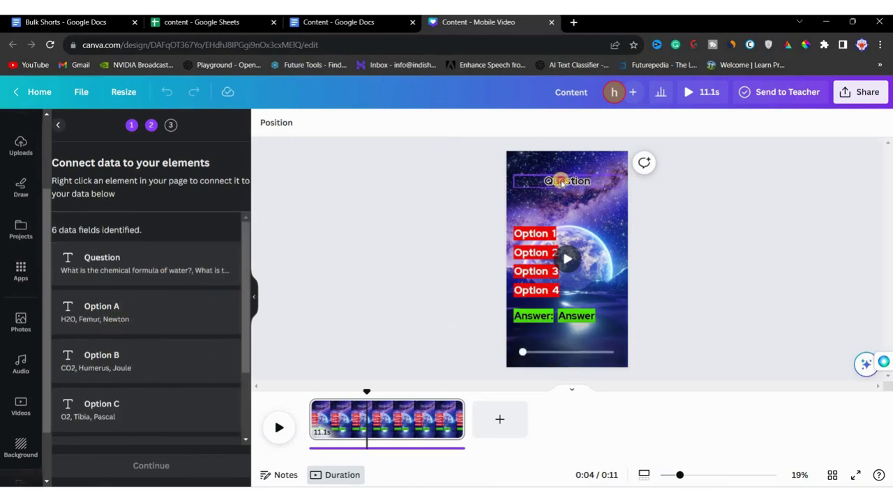
click(560, 180)
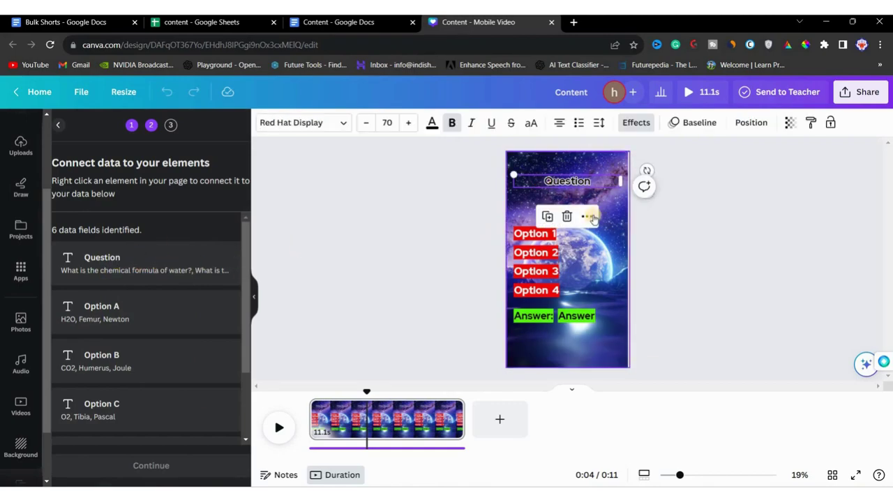
right_click(581, 238)
mouse_move(635, 343)
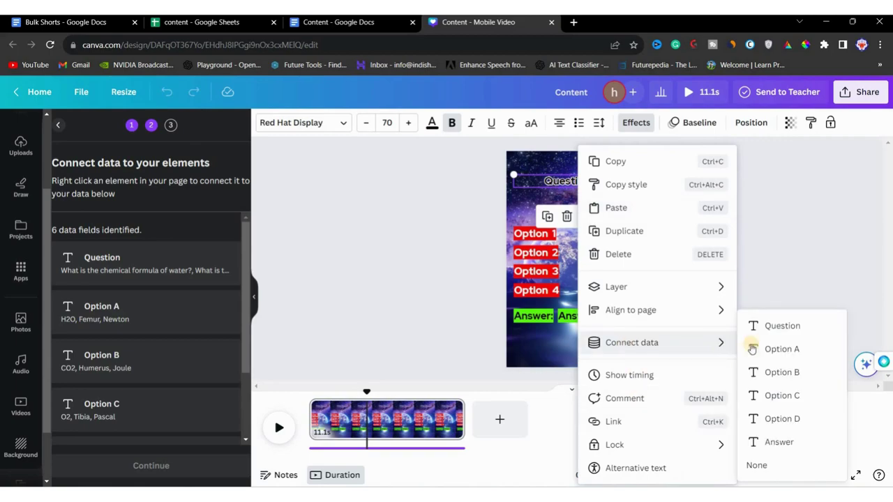
click(781, 333)
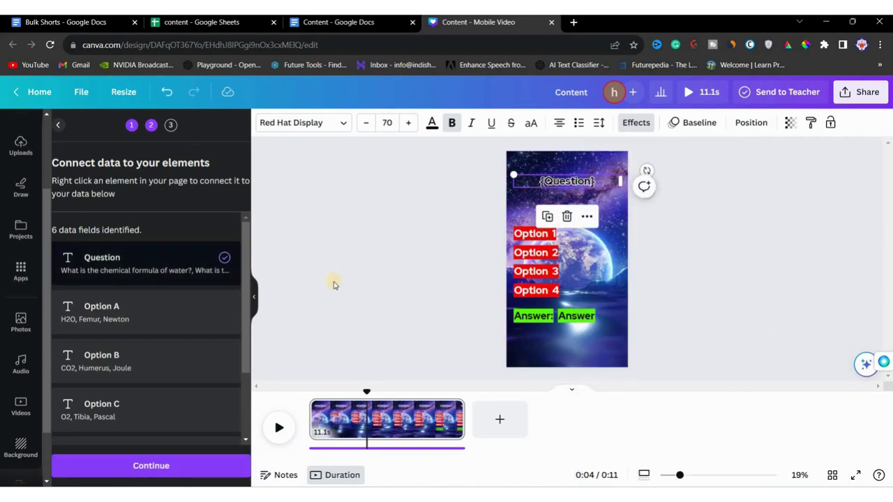
Link the option text to Option A and the answer text to the Answer field.
click(225, 258)
click(593, 234)
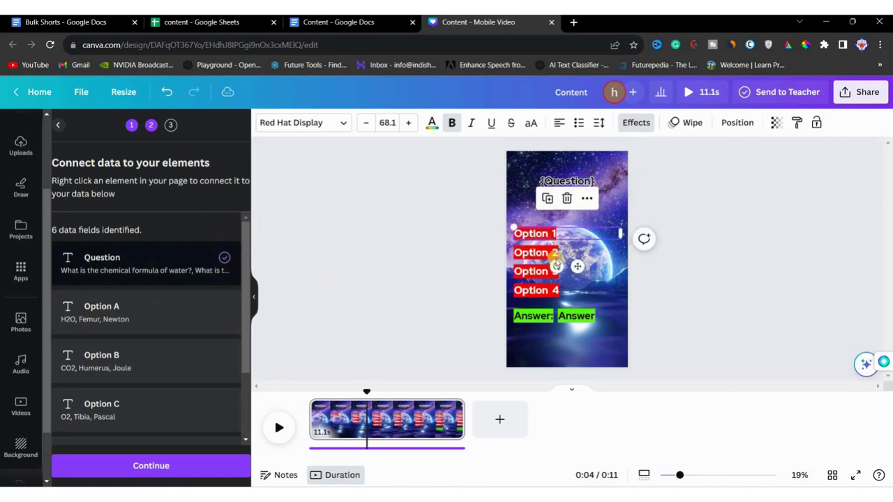
click(587, 201)
click(780, 346)
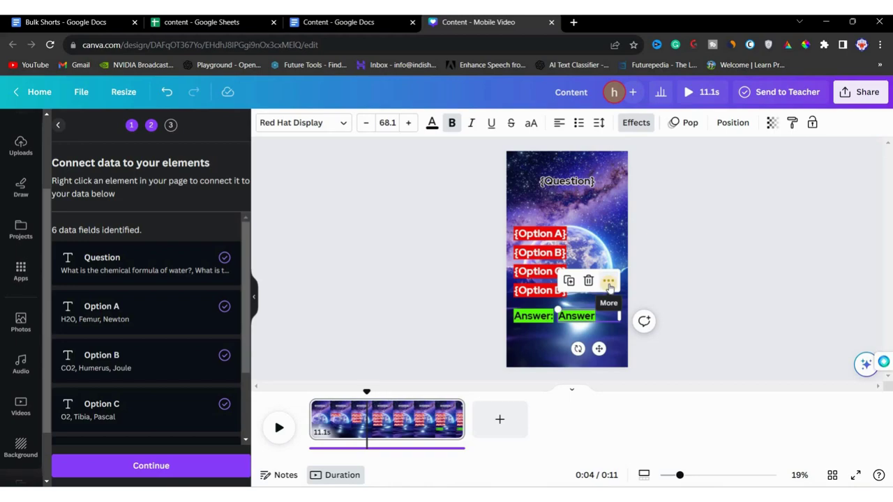
click(610, 283)
mouse_move(631, 341)
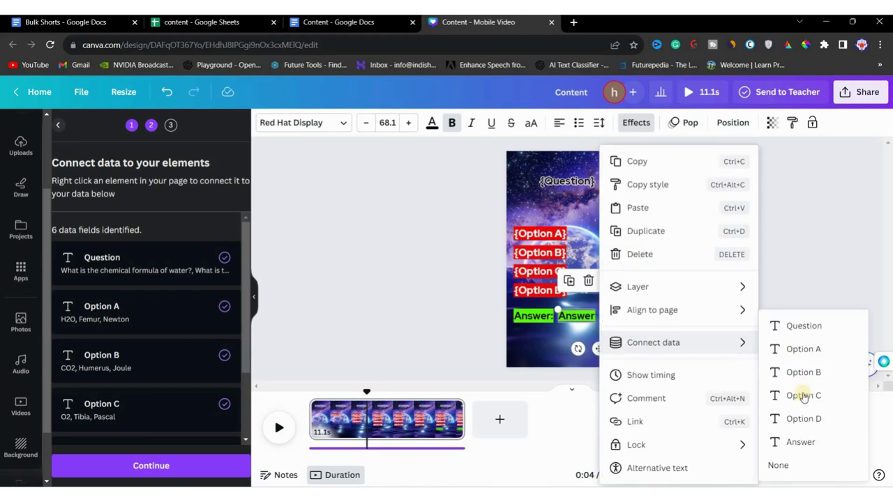
click(806, 439)
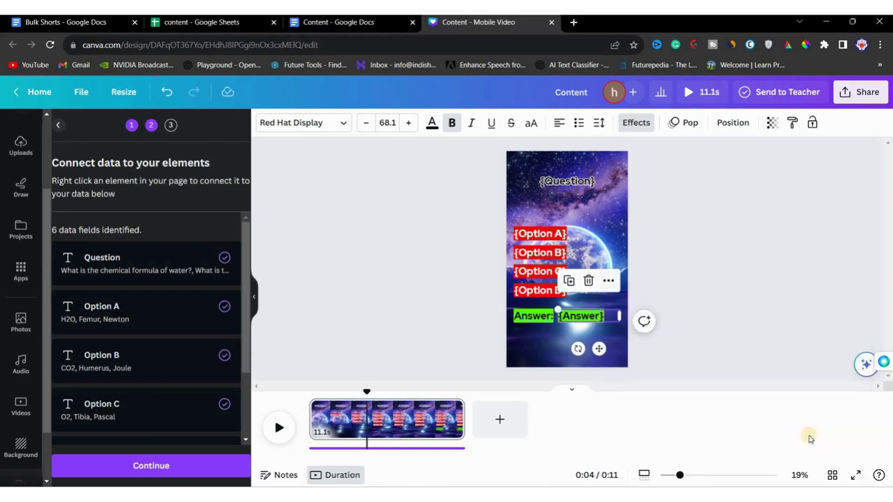
click(465, 275)
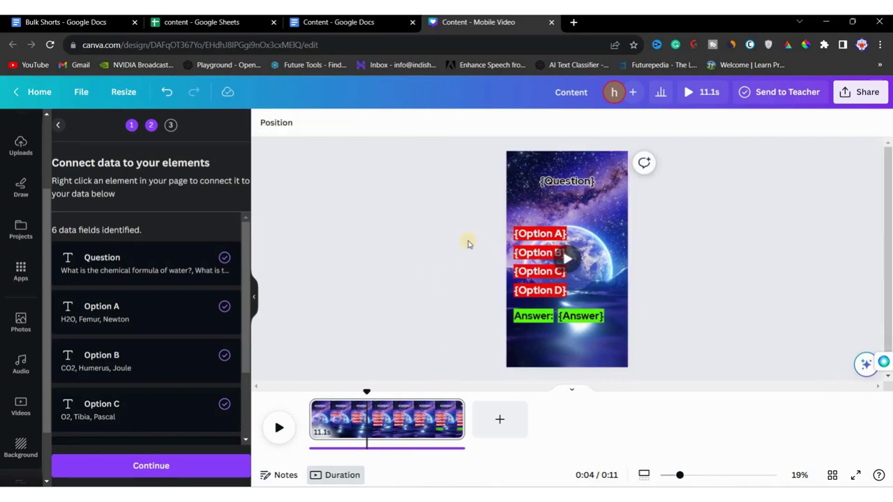
Continue and generate the 17 quiz pages as a new design.
scroll(181, 426, down, 2)
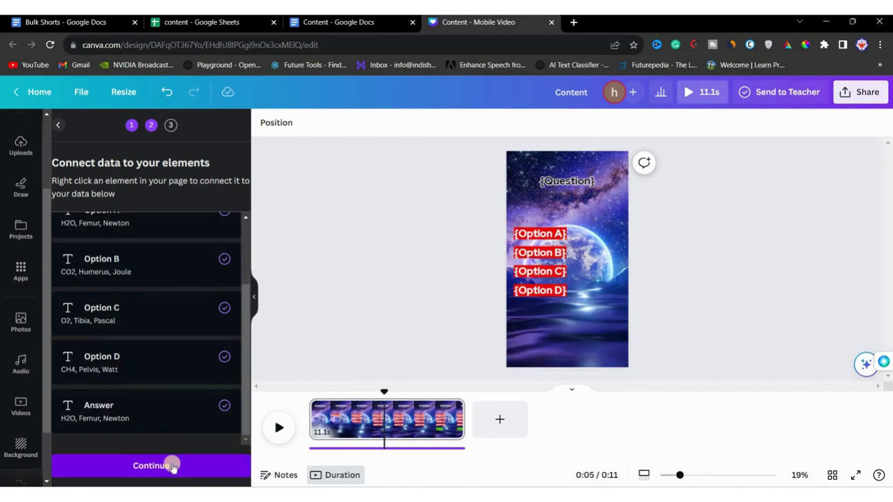
click(172, 468)
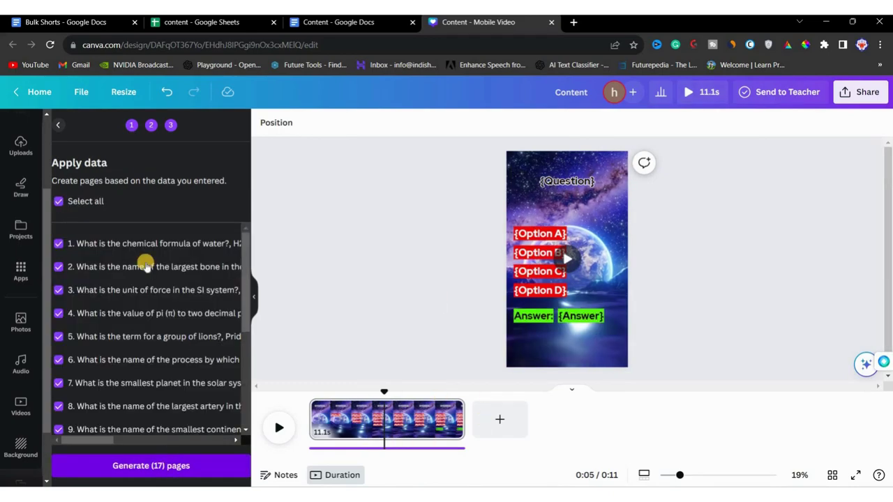
scroll(147, 265, down, 3)
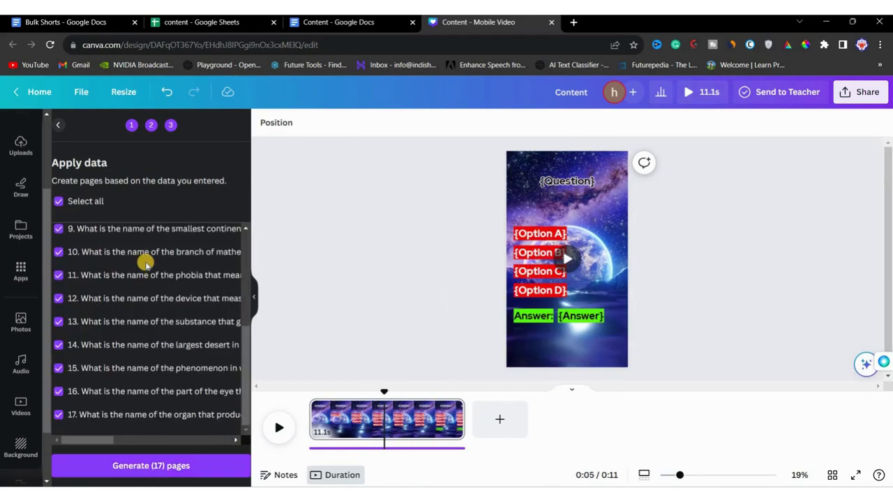
click(163, 469)
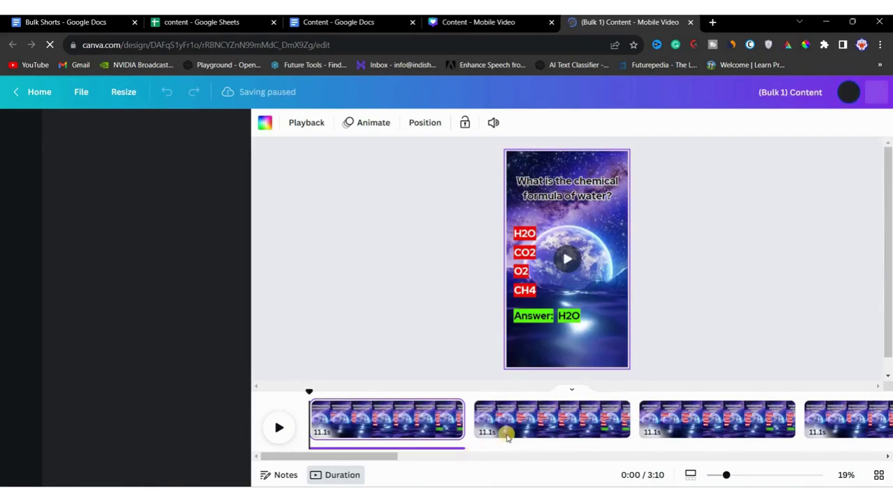
Preview the first quiz pages, including the water formula page through to its answer.
click(430, 452)
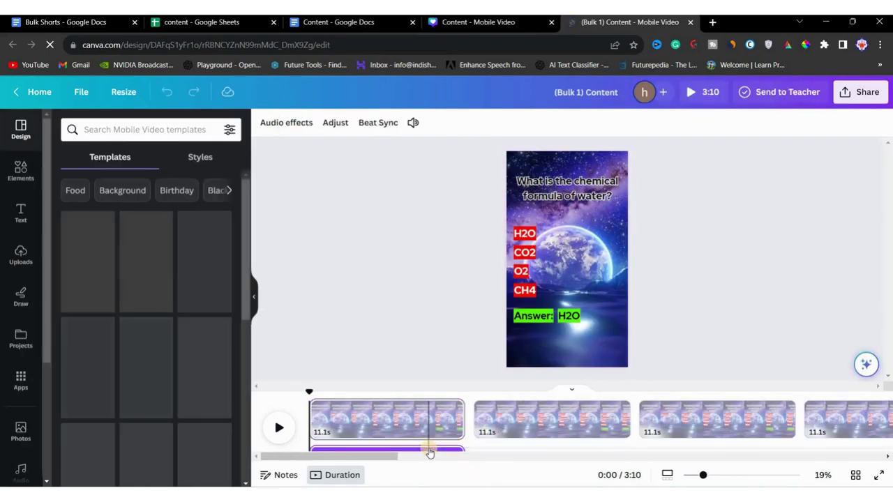
click(345, 418)
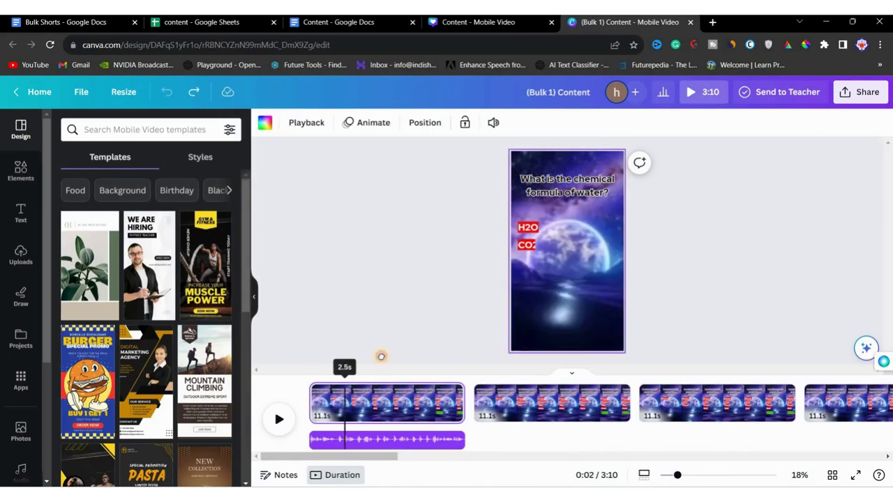
click(381, 357)
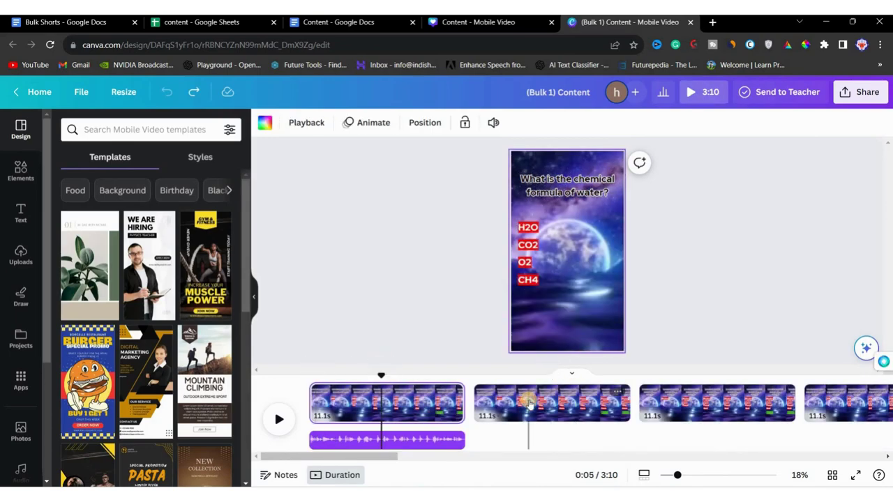
click(528, 403)
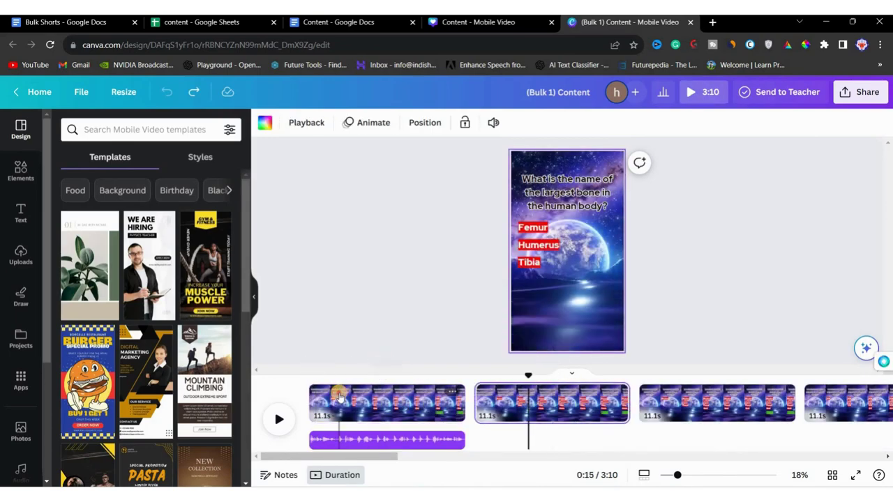
click(339, 397)
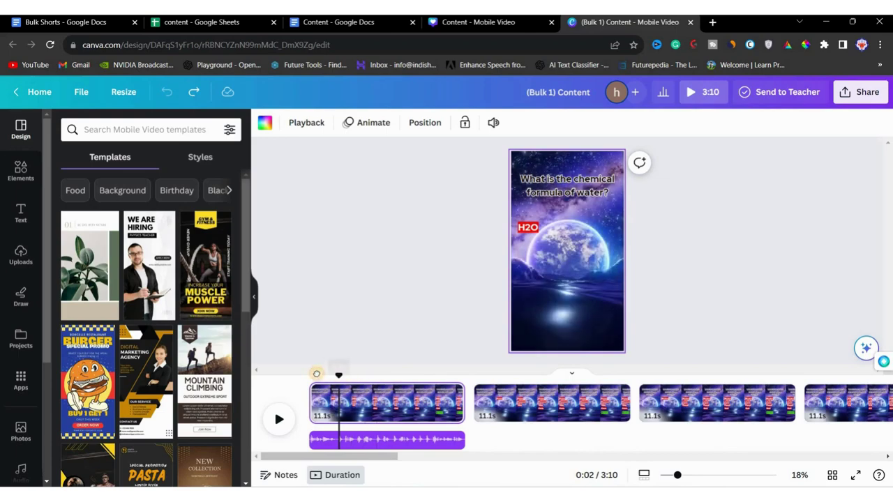
drag(316, 374, 693, 371)
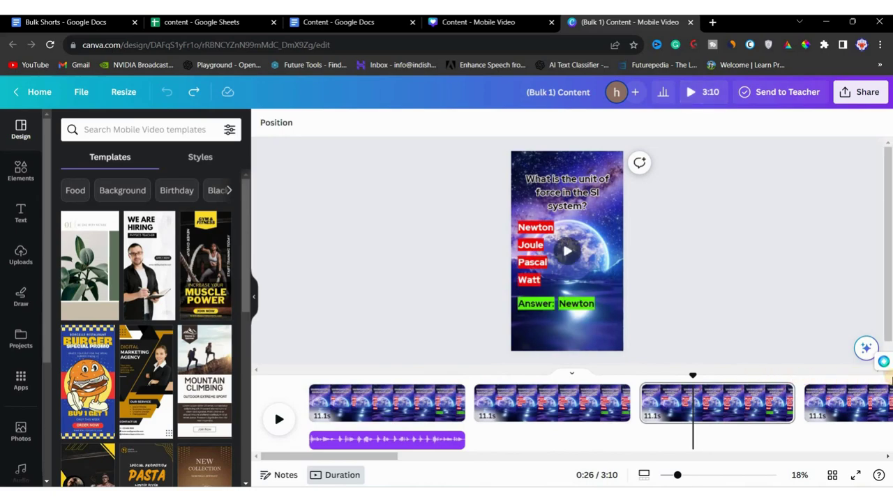
Stretch the background audio track to 45.0s so it runs under more pages.
click(528, 404)
drag(464, 439, 795, 447)
scroll(330, 404, left, 3)
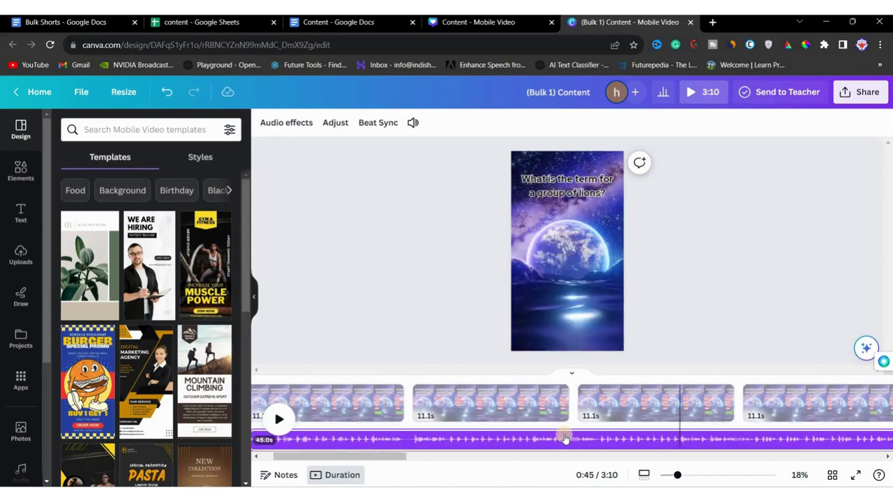
Play the quiz video from the beginning to review the first page.
click(330, 405)
click(309, 375)
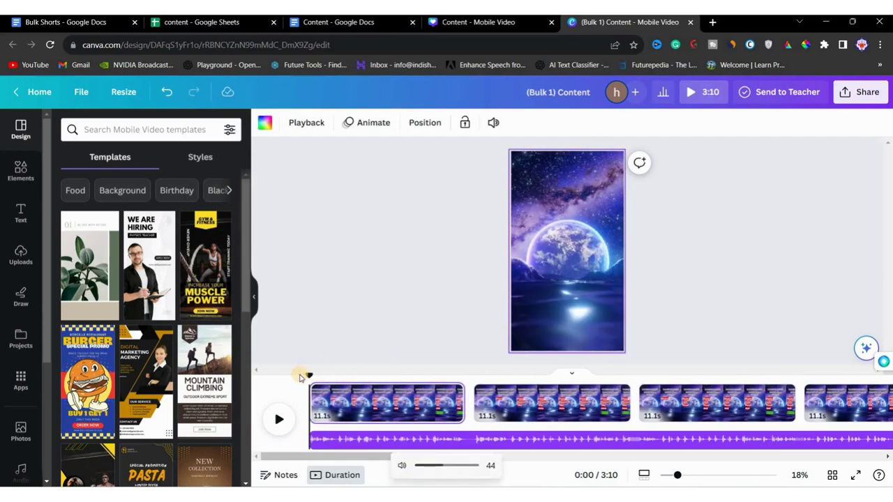
click(279, 419)
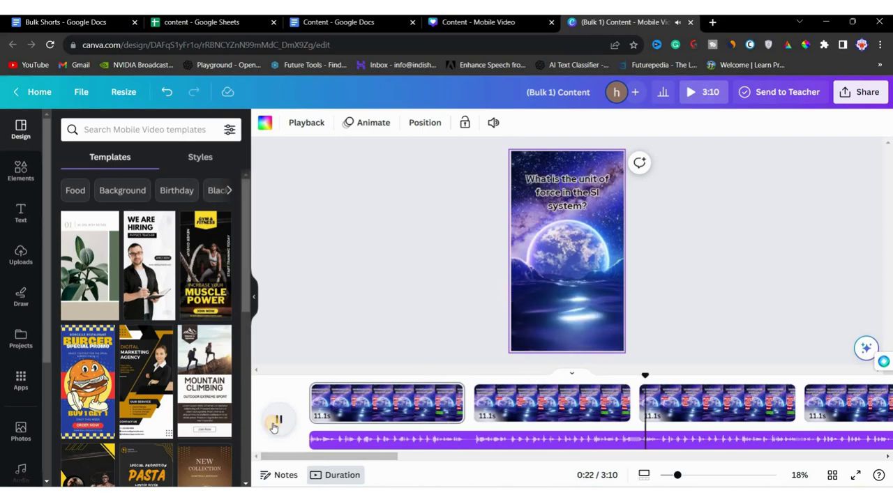
click(278, 422)
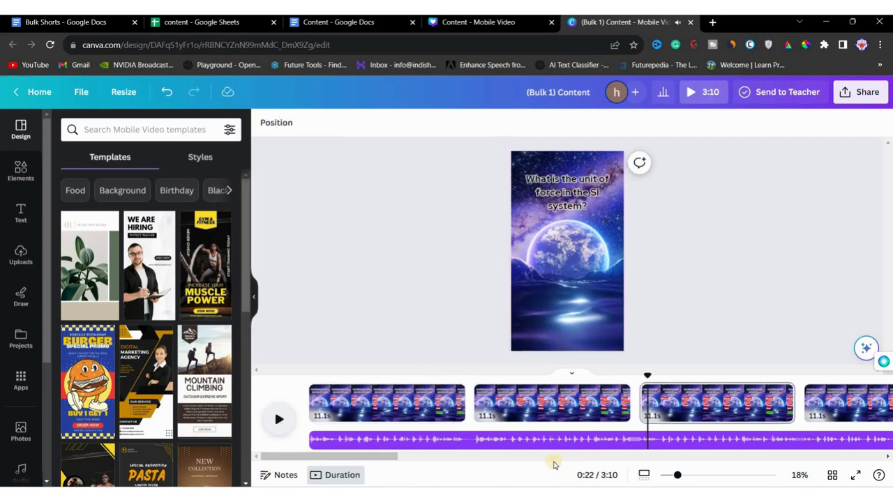
Trim the second, largest-bone quiz page from 11.1s to 10.5s.
click(619, 413)
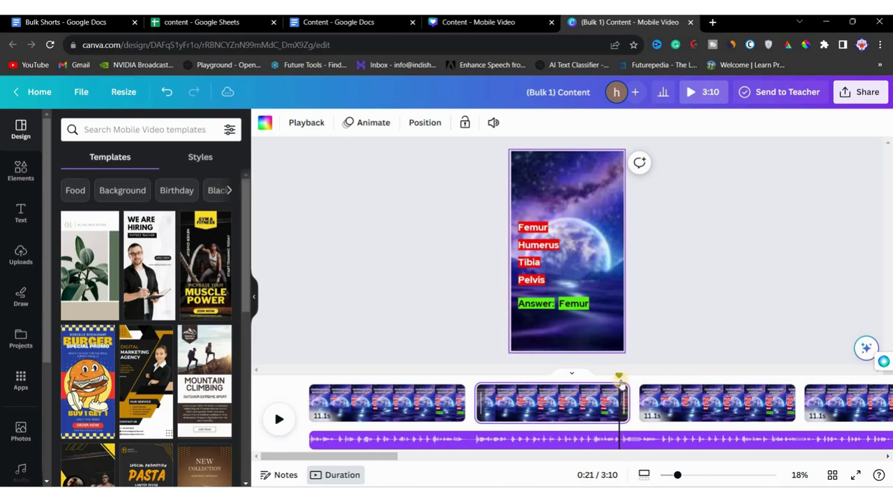
click(278, 421)
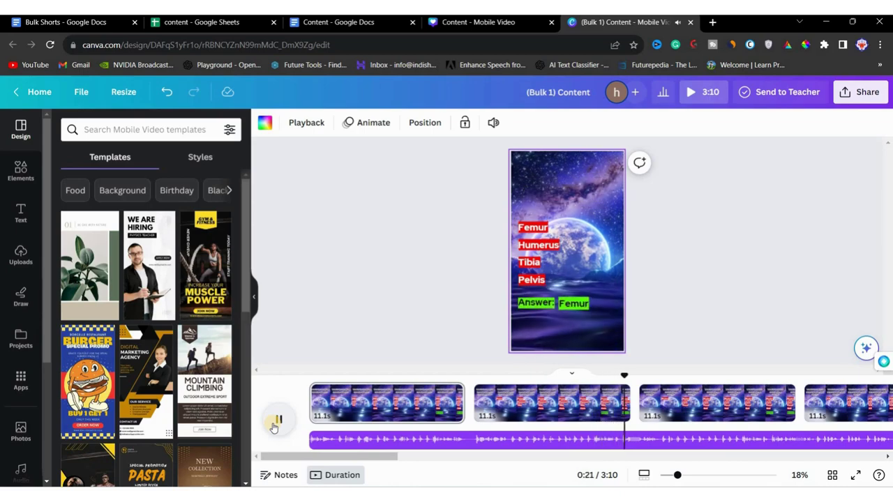
drag(630, 417, 621, 418)
click(525, 398)
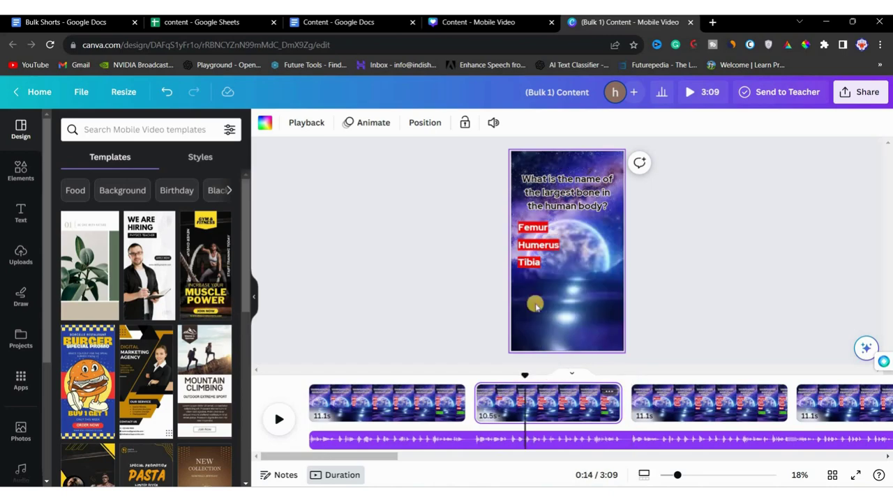
Preview the largest-bone page around the Pelvis option to check when the answer appears.
click(552, 410)
click(539, 307)
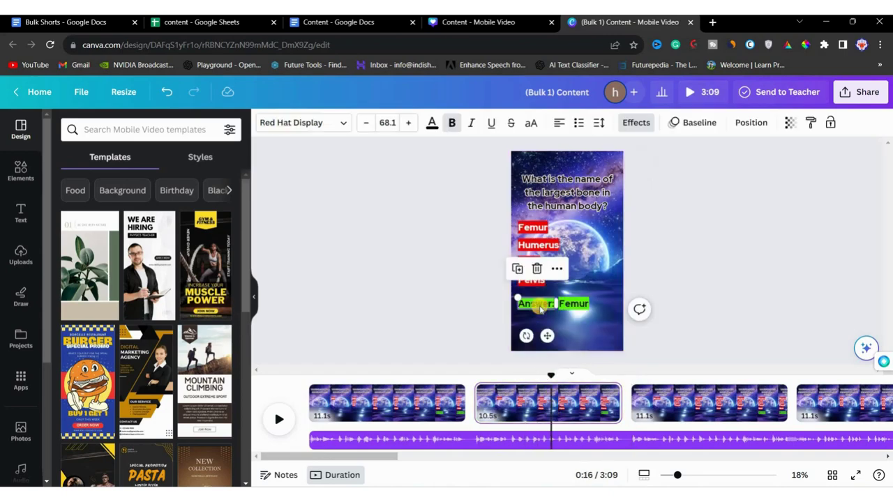
drag(550, 374, 541, 375)
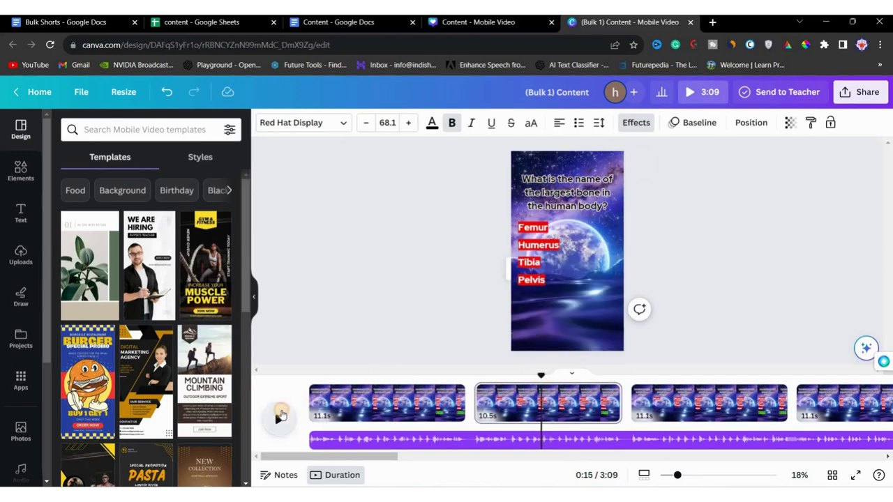
click(280, 416)
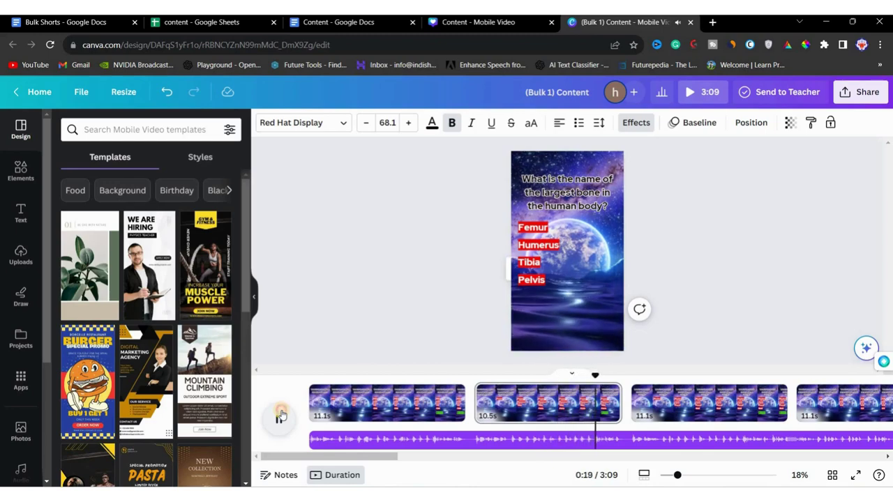
click(279, 417)
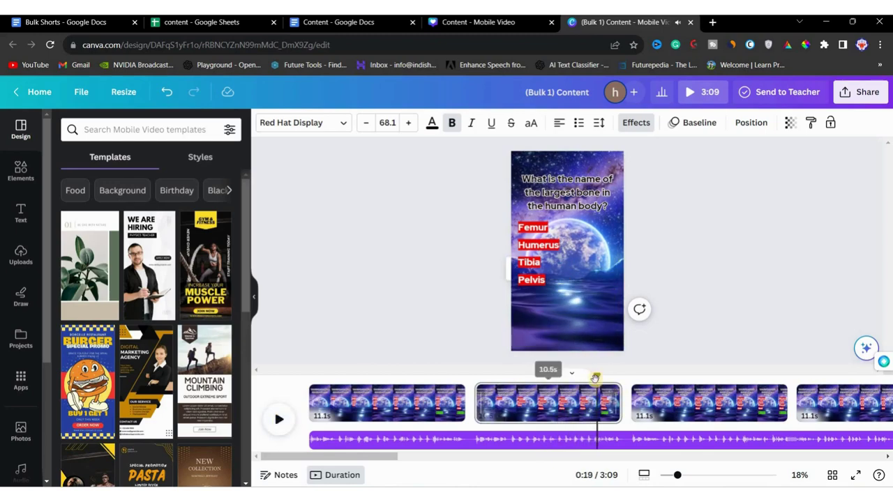
Show the Answer label's timing and drag its start earlier, then play back.
click(565, 297)
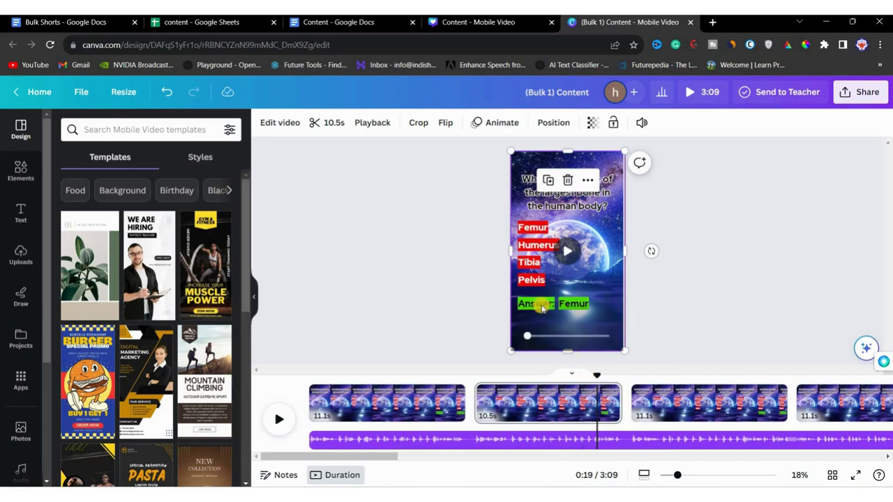
click(541, 308)
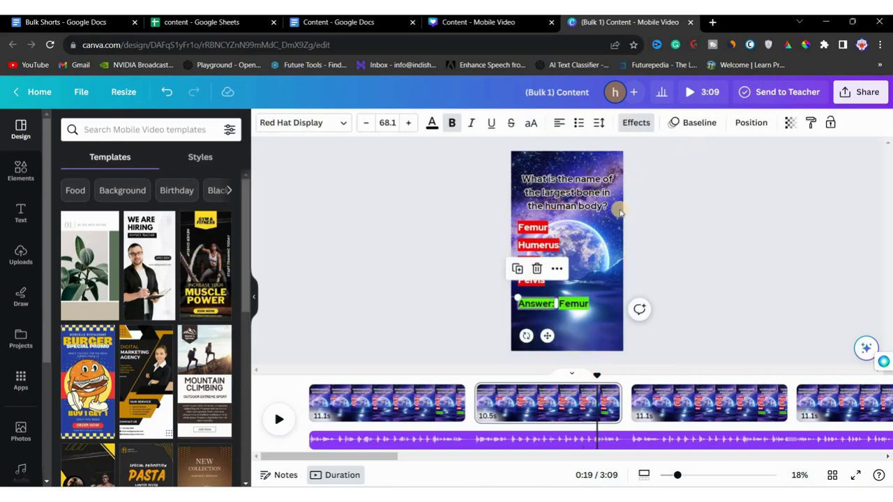
click(556, 270)
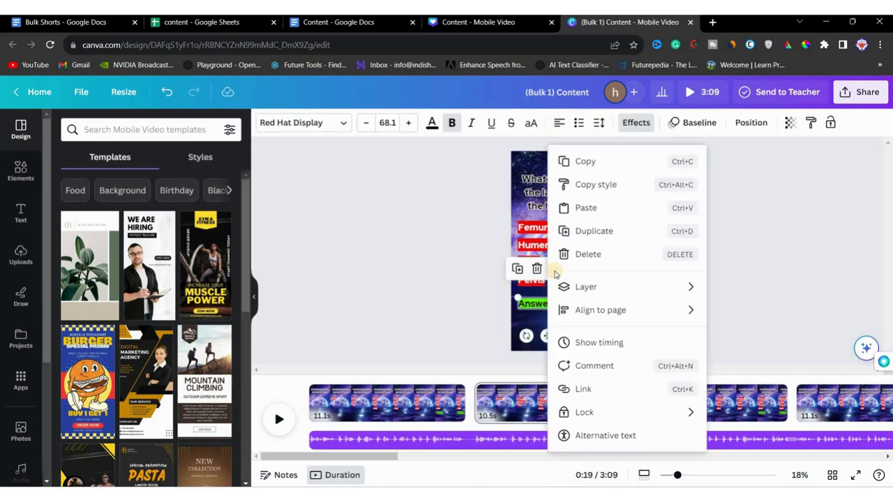
click(617, 343)
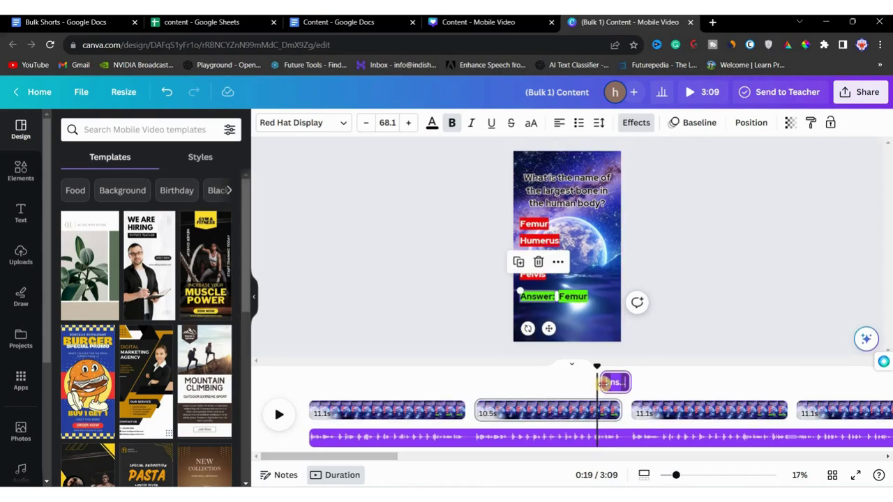
drag(599, 383, 599, 383)
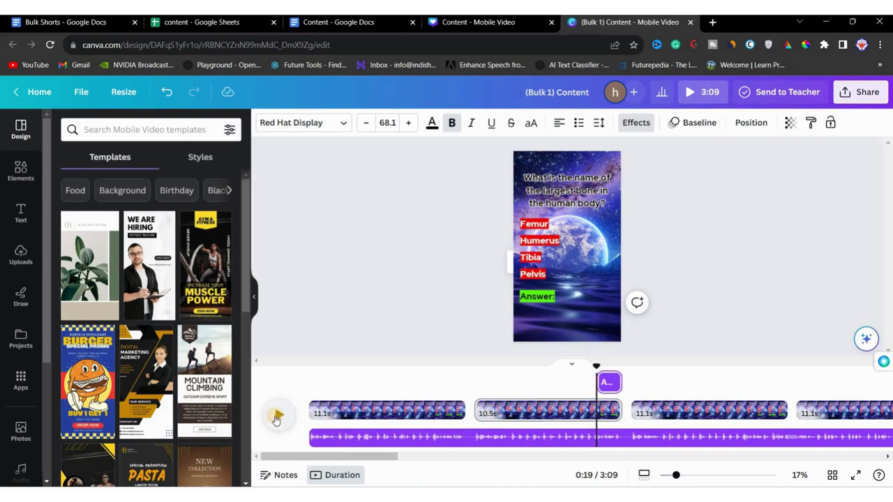
click(276, 417)
Split the background audio at the current moment and preview the water formula page.
right_click(473, 443)
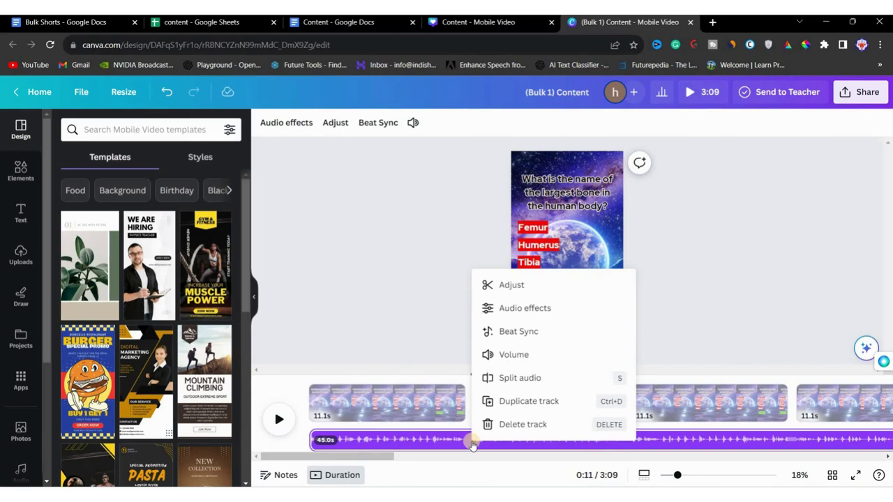
click(505, 380)
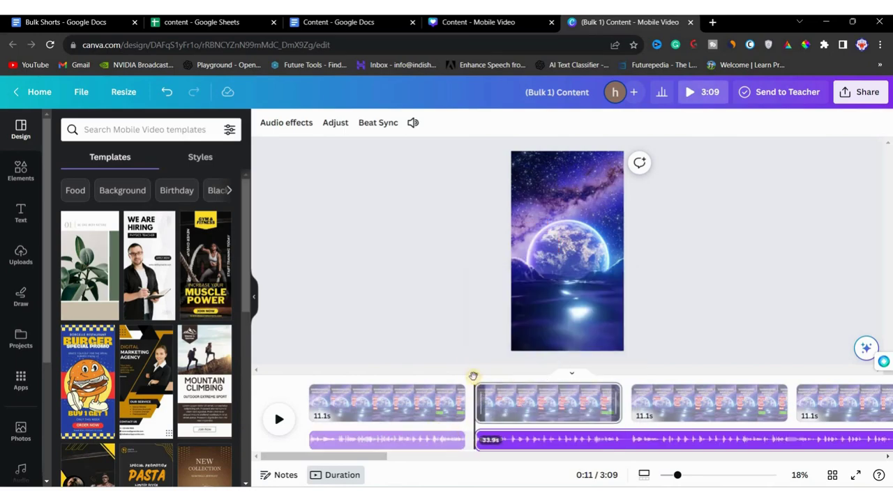
drag(473, 377, 587, 379)
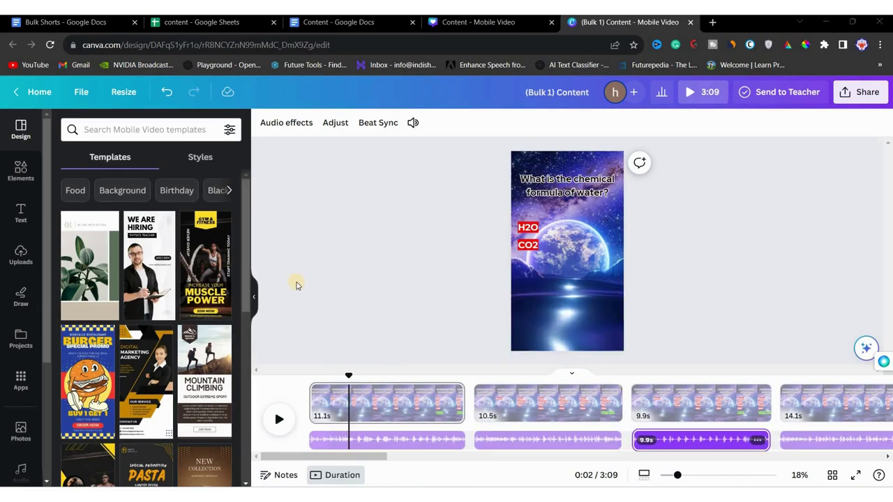
click(392, 401)
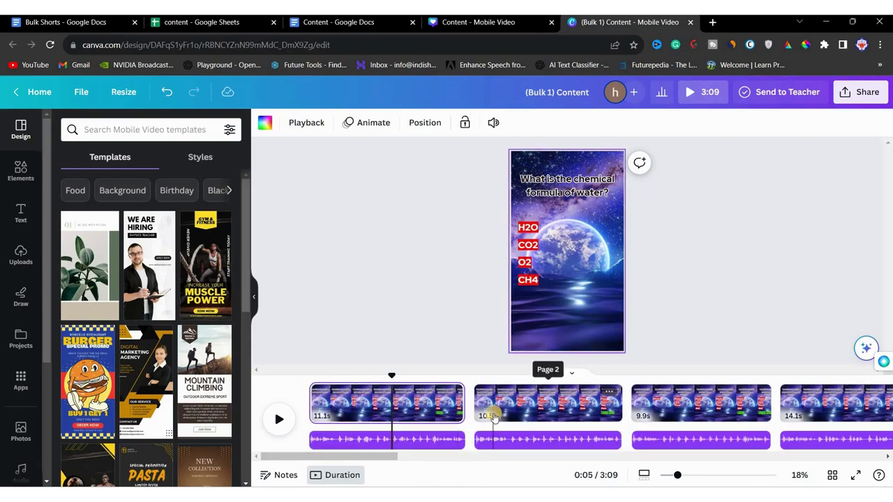
scroll(492, 413, right, 3)
scroll(376, 430, left, 3)
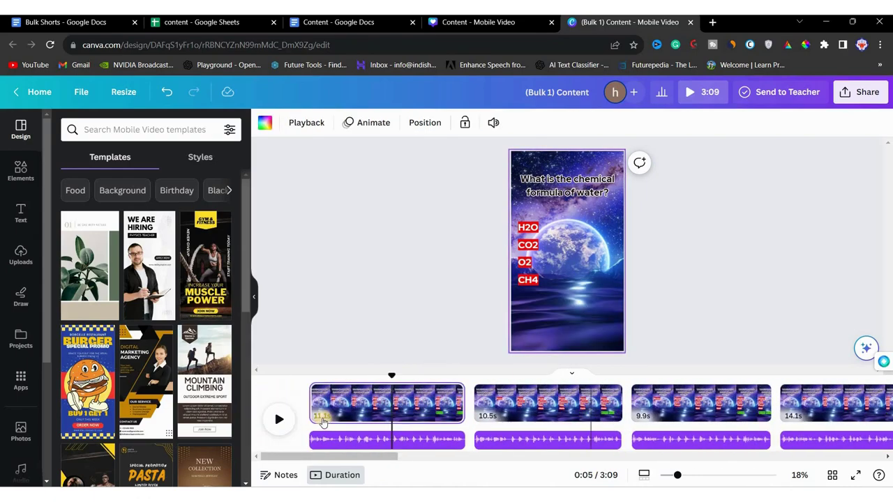
mouse_move(389, 377)
mouse_down()
mouse_move(311, 373)
mouse_move(398, 375)
mouse_up()
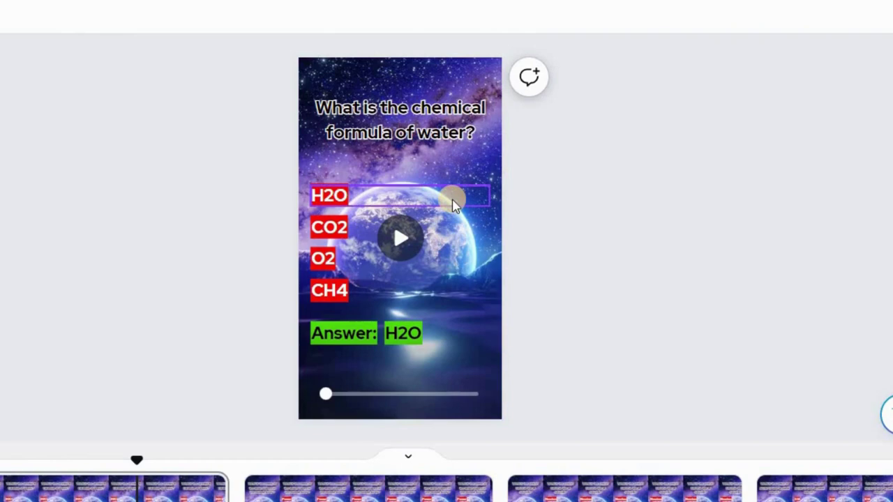
Centre and enlarge the four answer options, nudging the H2O option up slightly.
click(340, 246)
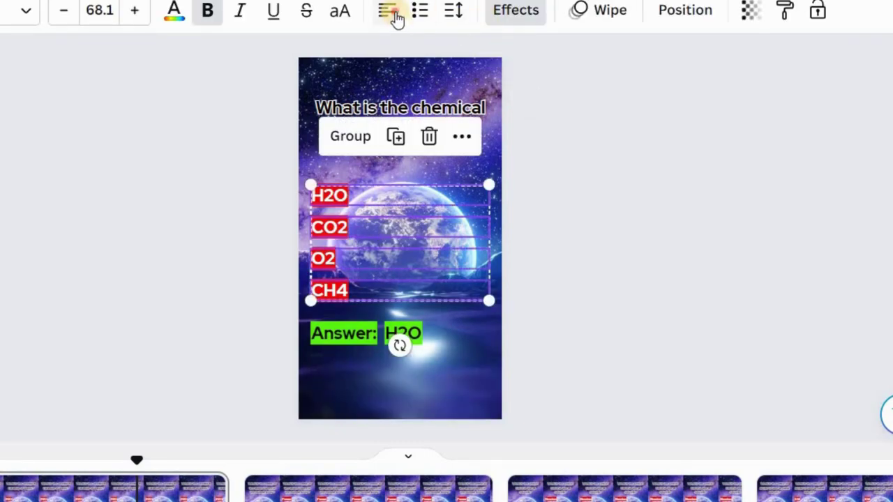
click(393, 15)
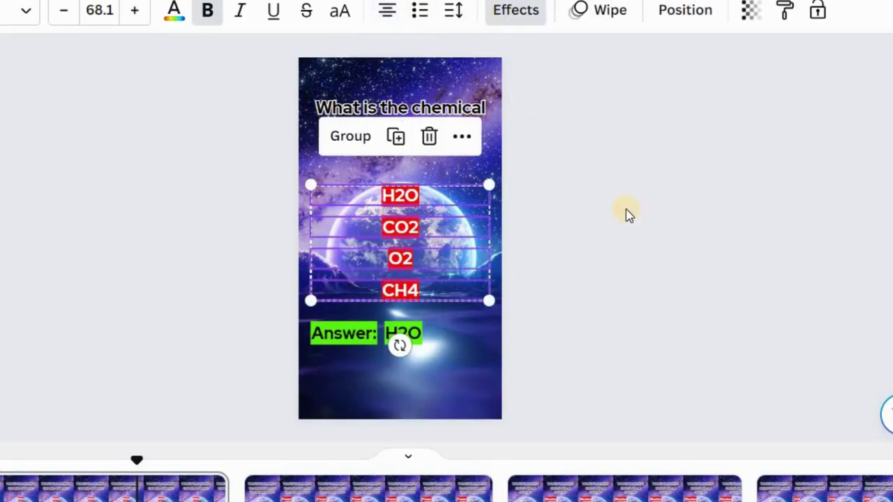
click(137, 11)
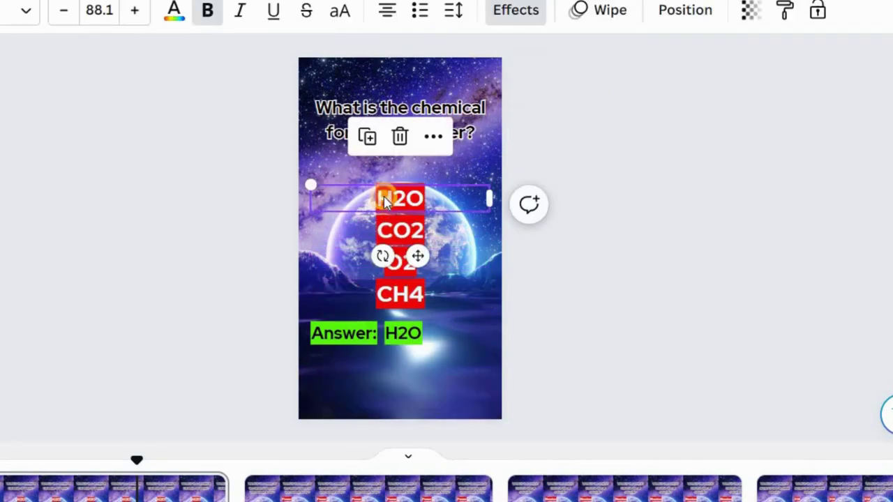
drag(384, 200, 385, 187)
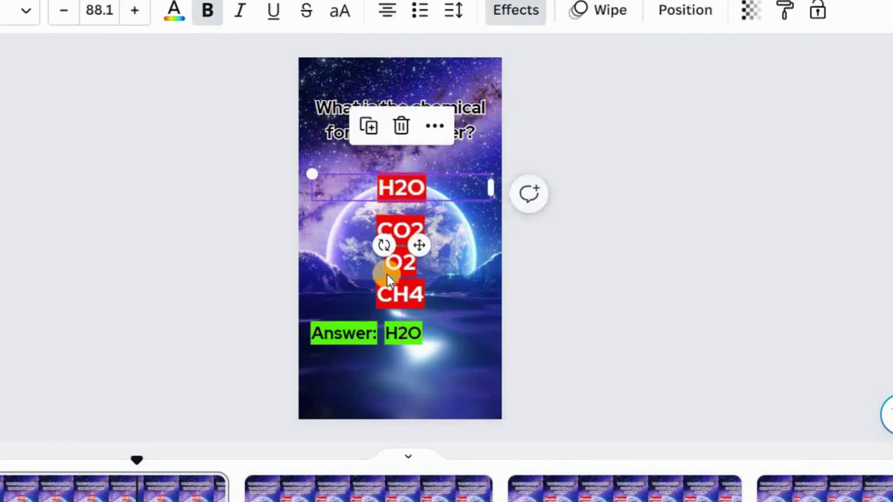
click(395, 298)
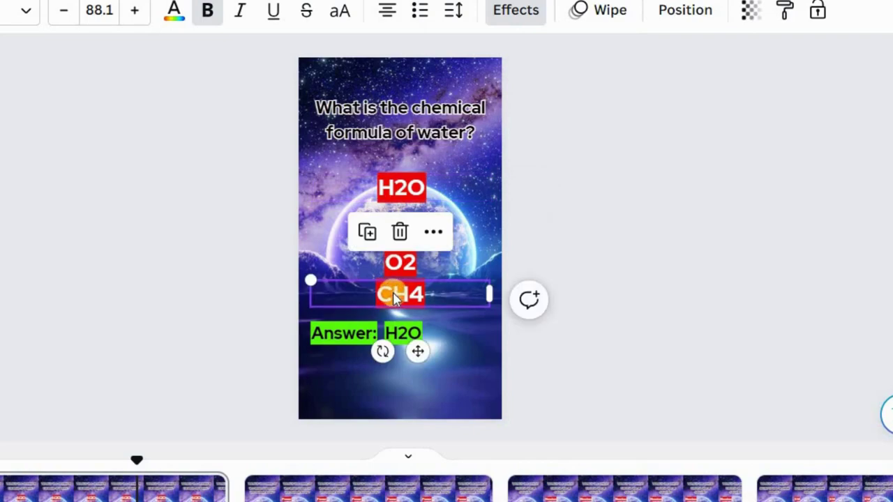
Move the CO2 answer box up so the options are evenly spaced.
click(431, 227)
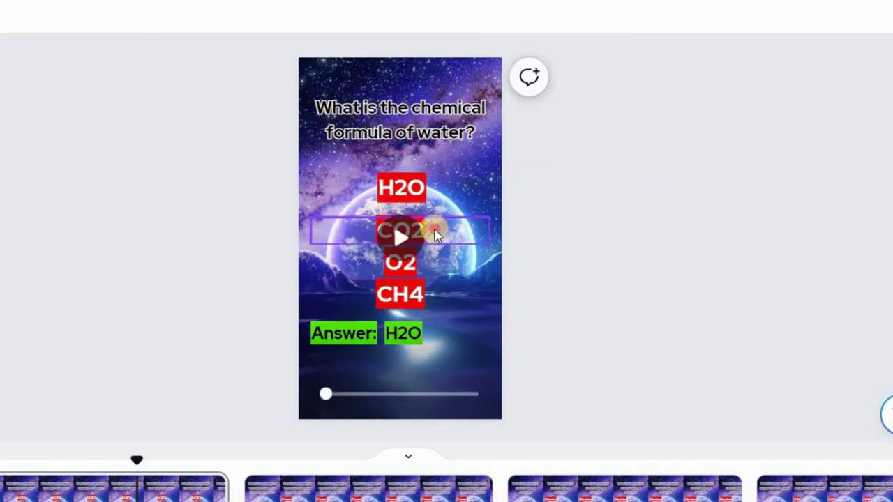
click(433, 215)
drag(433, 216, 431, 225)
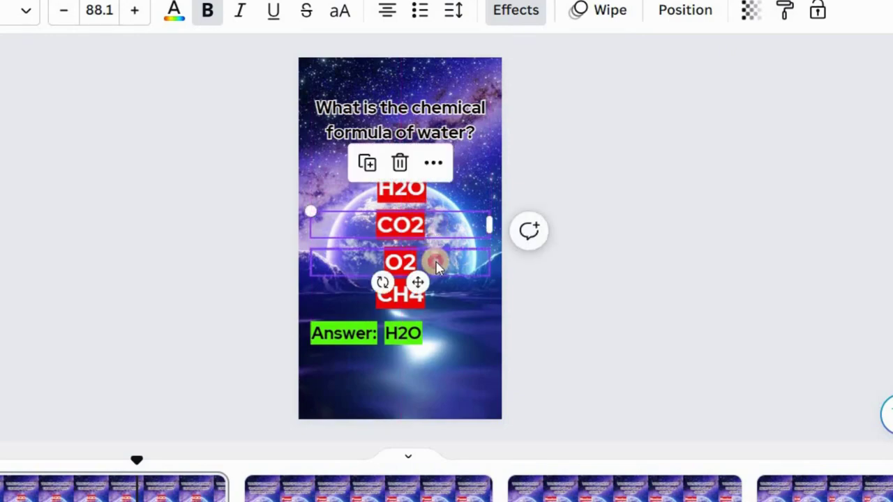
click(436, 257)
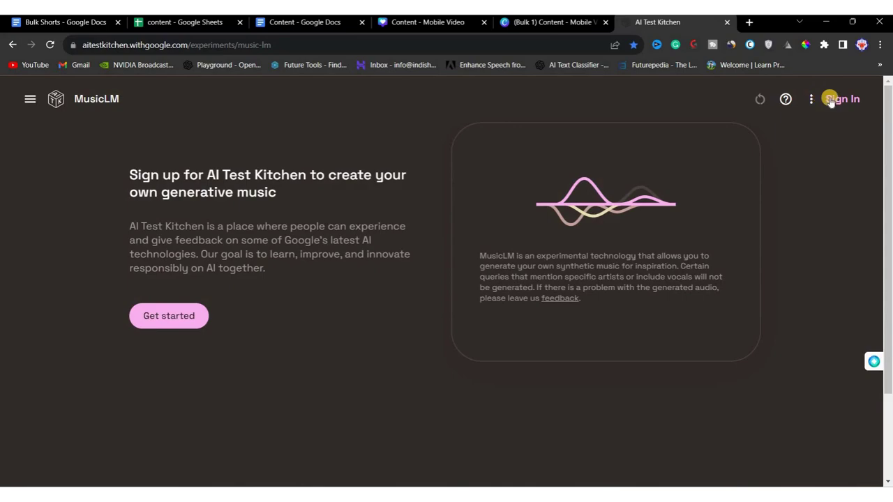
Sign in to AI Test Kitchen and generate music from the prompt 'smooth beats'.
click(832, 101)
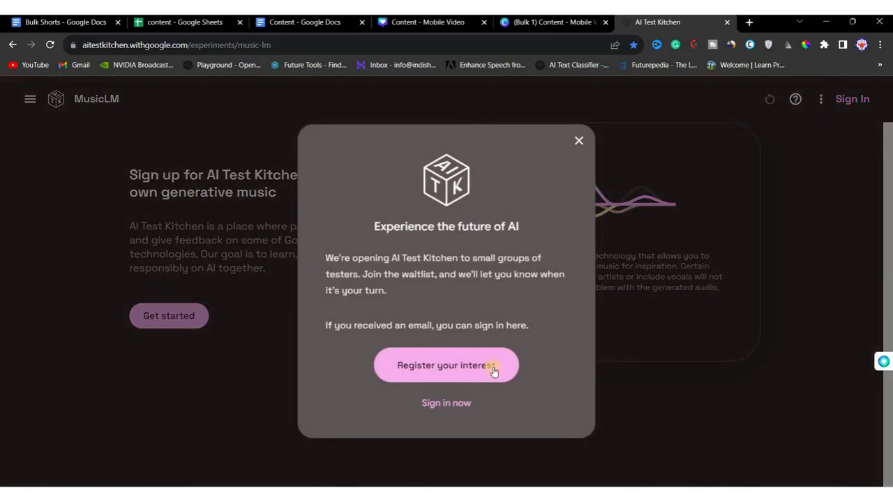
click(446, 404)
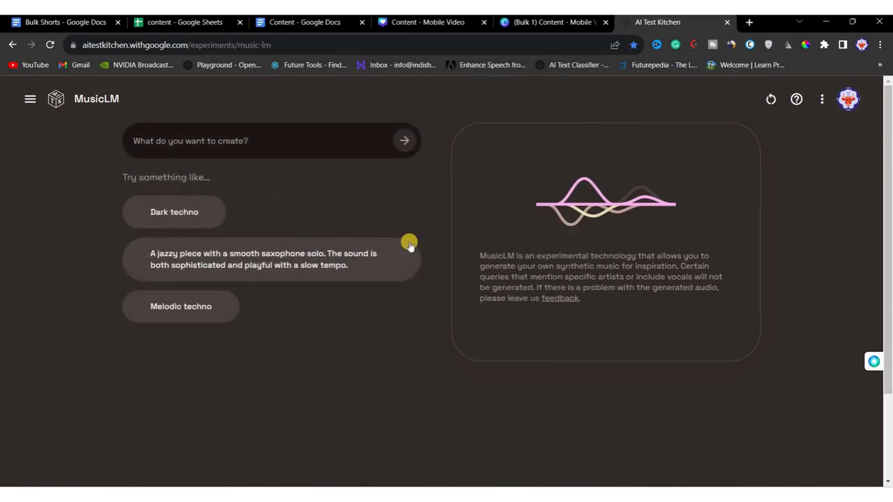
text(smooth beats)
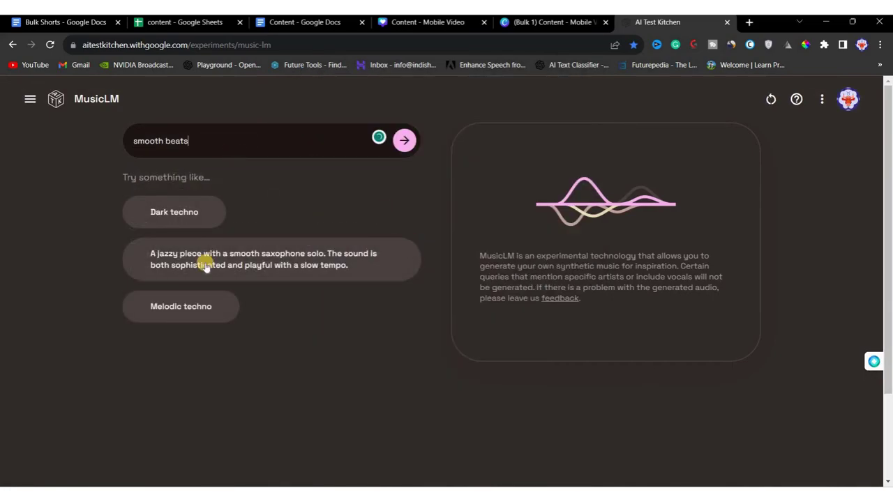
click(404, 142)
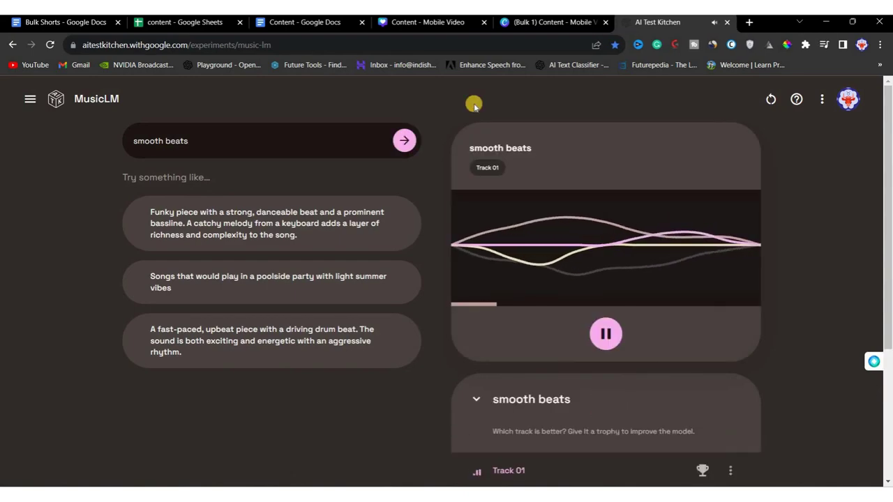
Download Track 01 of the generated smooth beats music.
scroll(698, 314, down, 2)
click(730, 376)
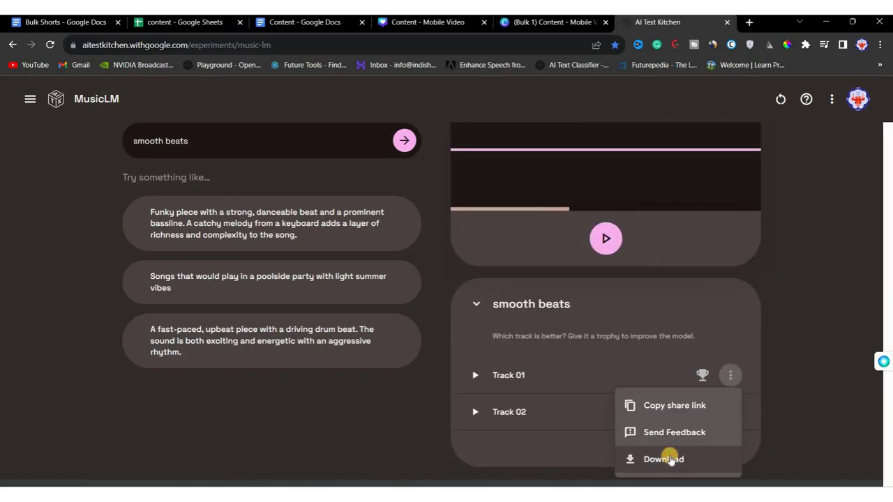
click(668, 459)
key(ctrl+shift+Tab)
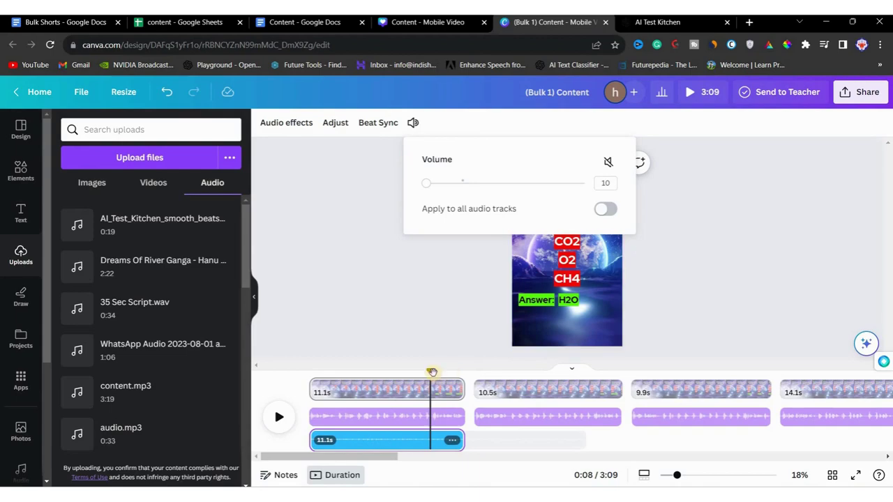
Trim the smooth beats audio clip under page 2 to the page's 10.5s length.
drag(346, 373, 423, 445)
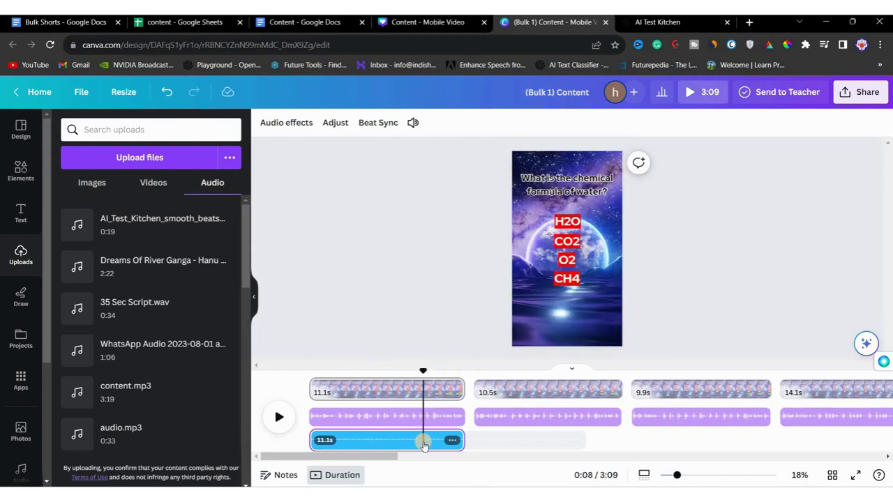
click(423, 444)
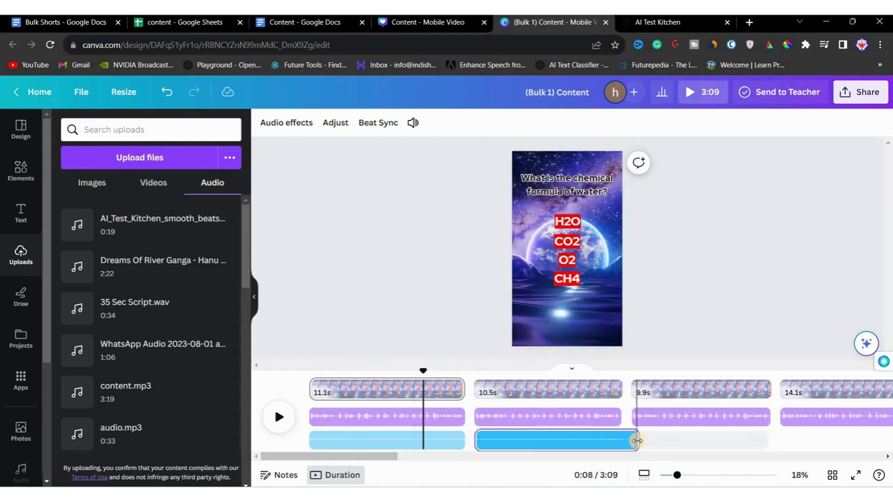
drag(637, 440, 618, 437)
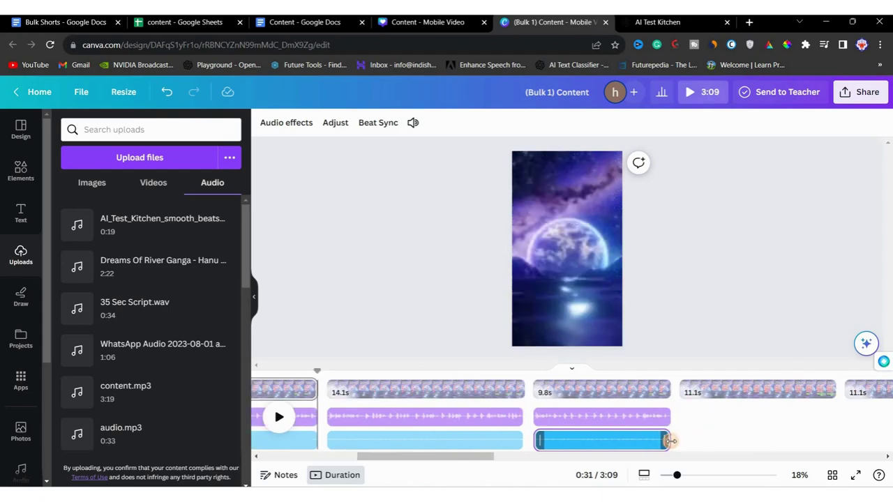
drag(671, 441, 670, 441)
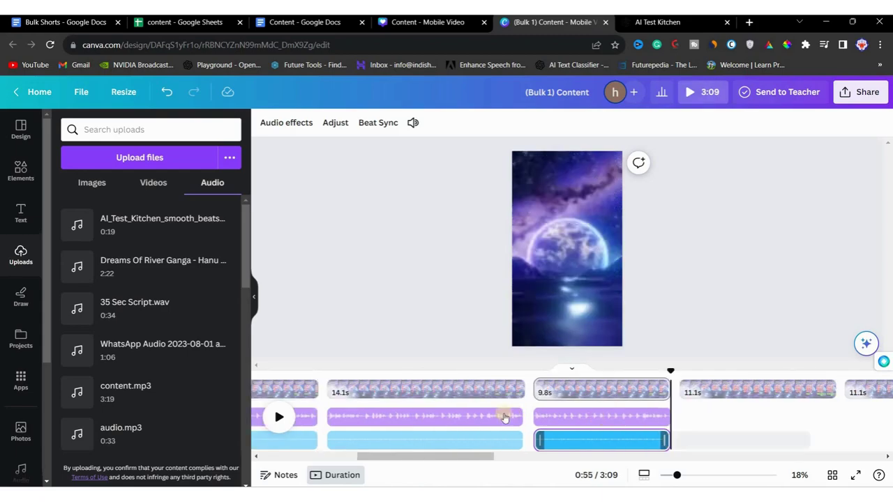
click(444, 422)
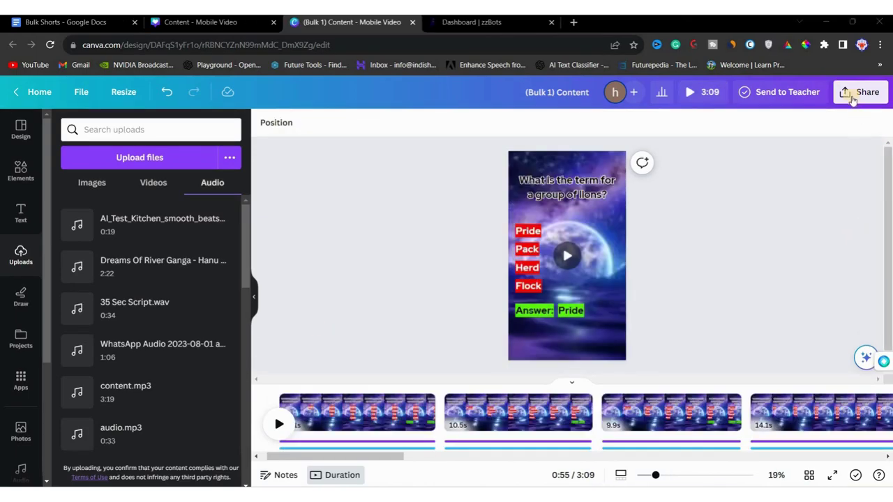
click(852, 100)
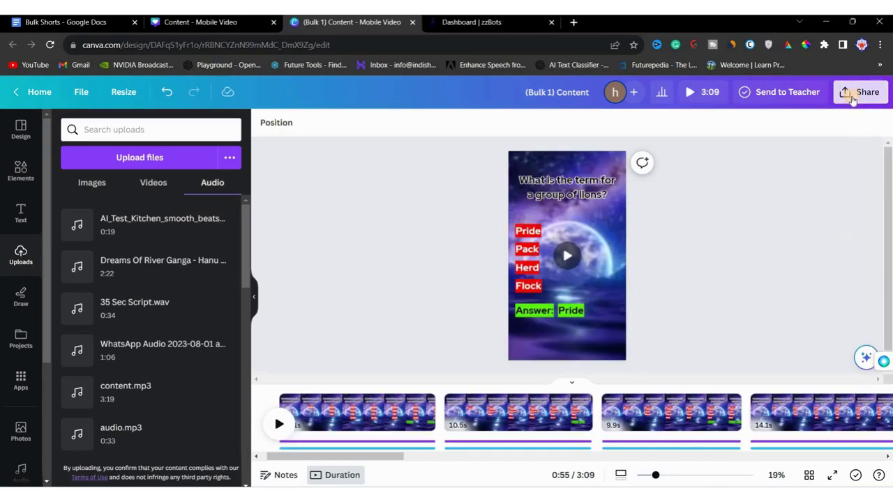
scroll(694, 418, down, 1)
click(695, 424)
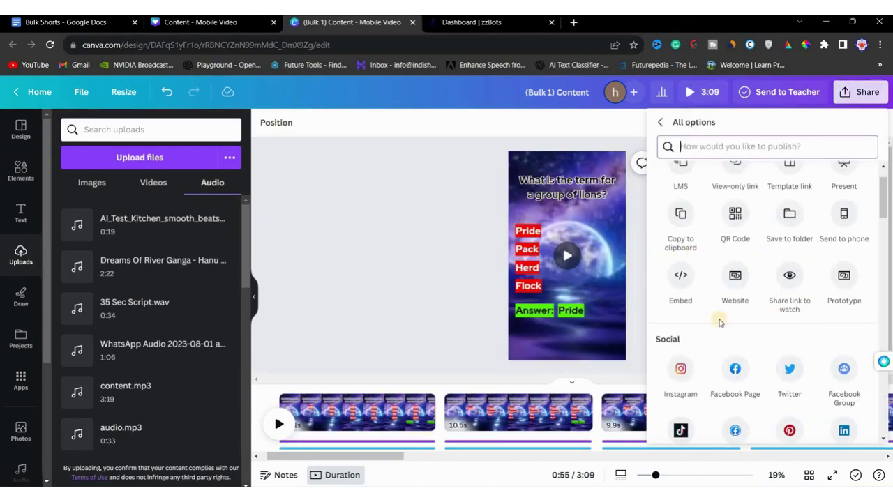
scroll(772, 349, down, 4)
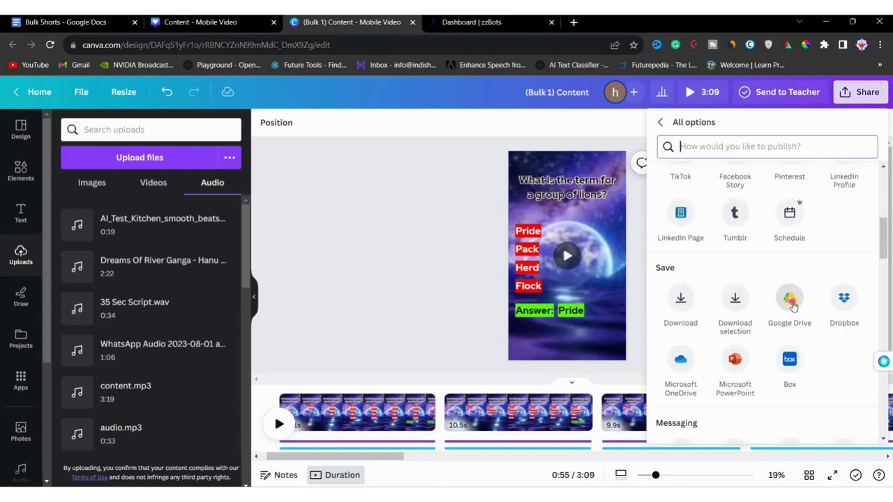
click(789, 299)
click(772, 352)
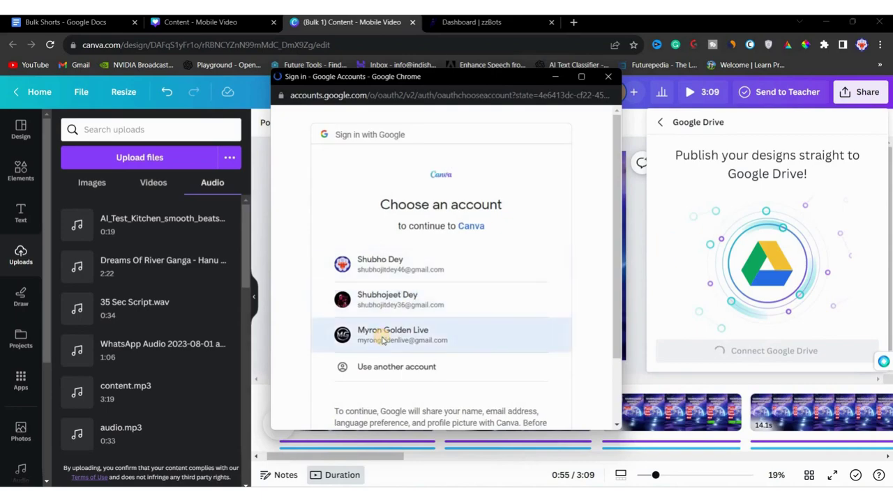
click(382, 339)
click(498, 342)
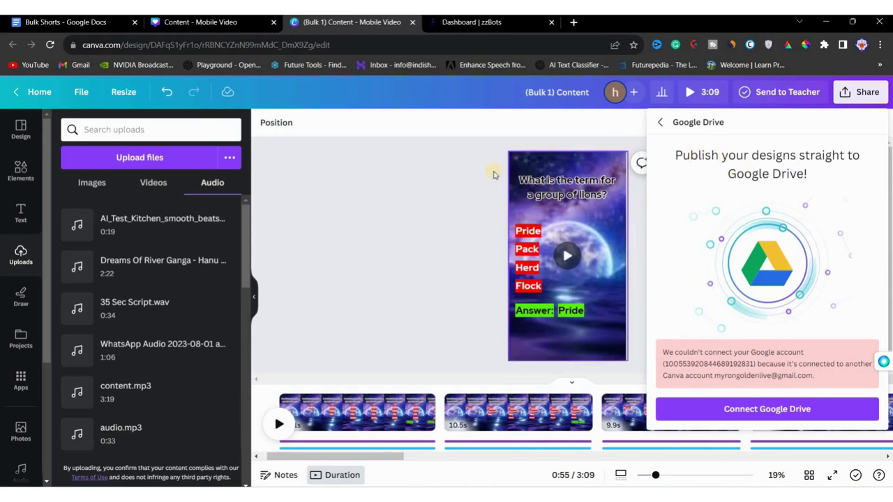
click(472, 218)
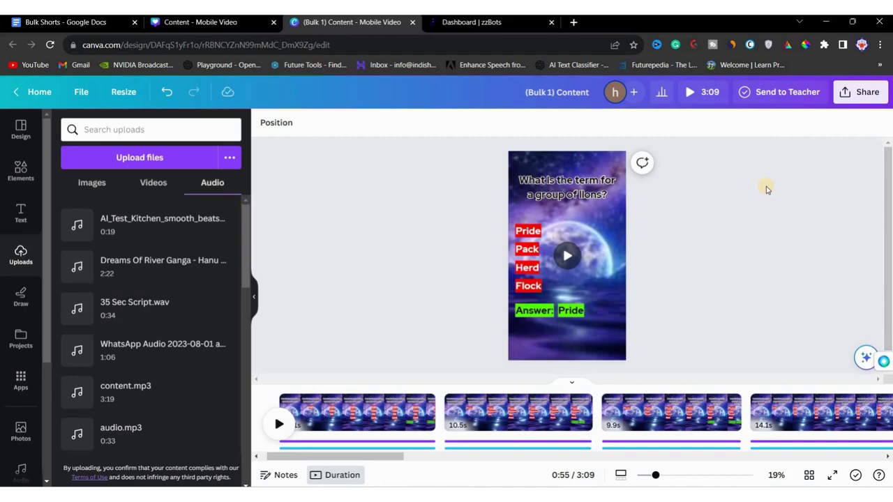
Export all pages as MP4 video, each page downloaded as a separate file.
click(847, 100)
scroll(741, 363, down, 1)
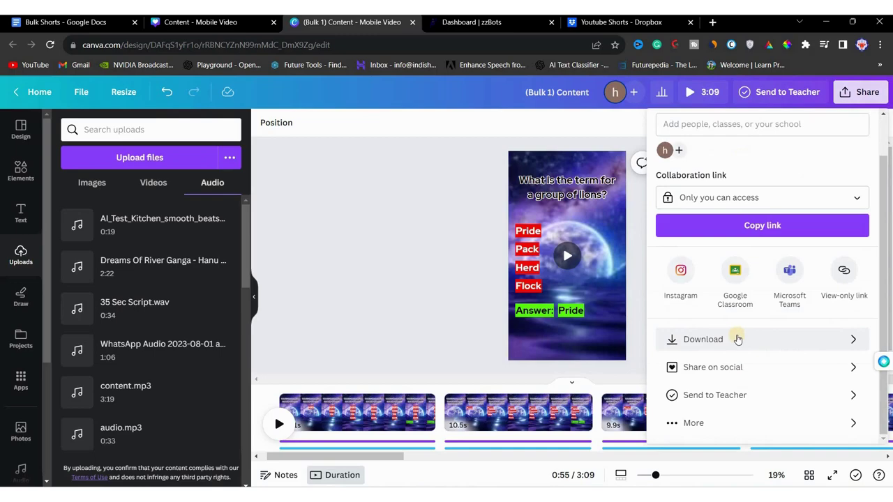
click(731, 339)
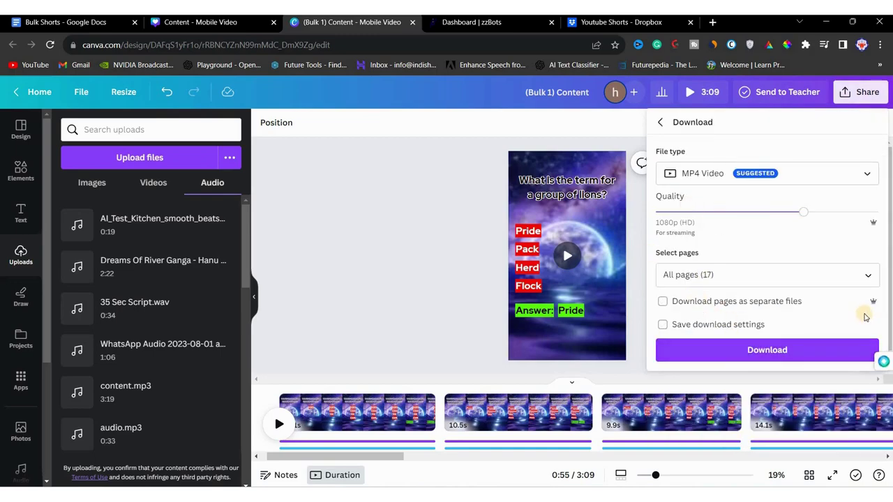
click(663, 301)
click(744, 359)
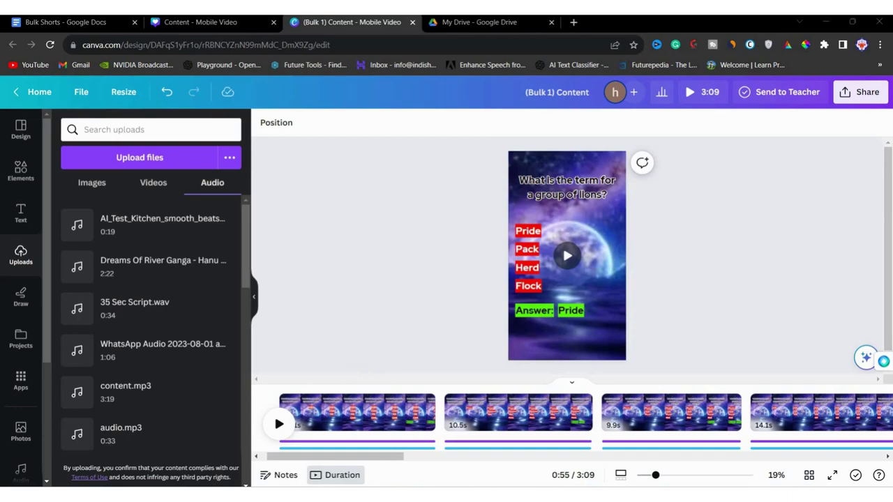
Extract the (Bulk 1) Content zip in Downloads into a folder of 17 items.
key(alt+Tab)
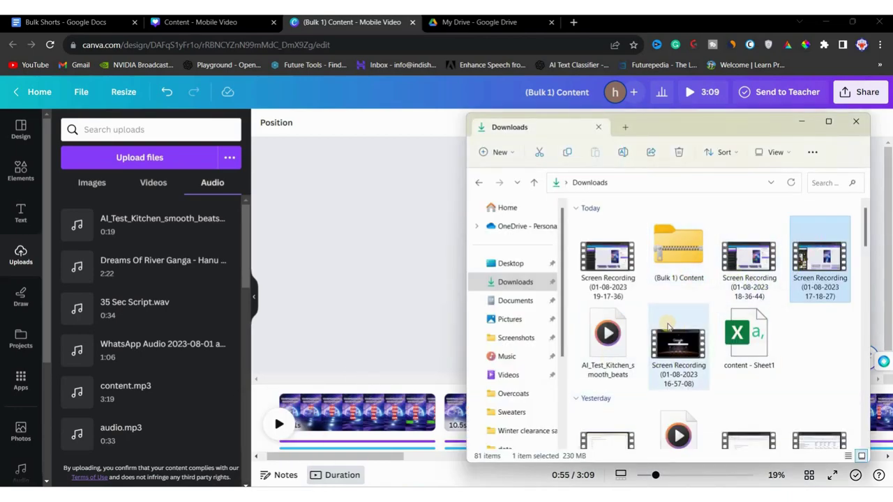
click(671, 277)
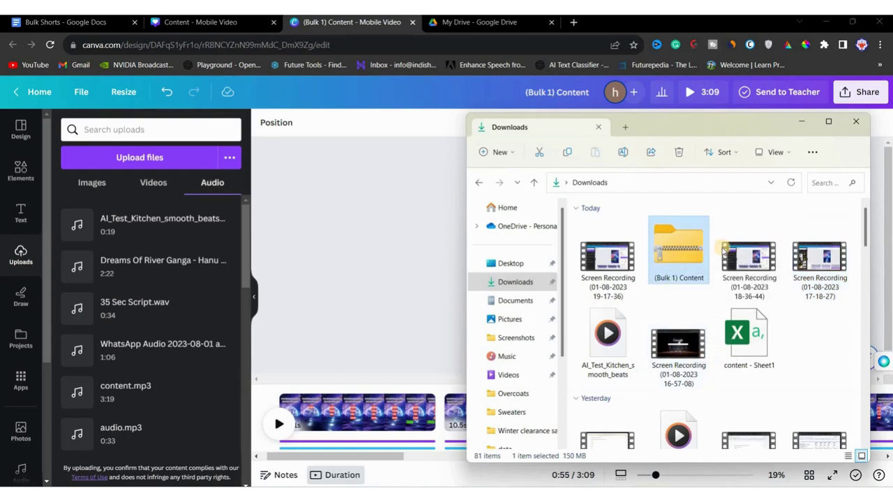
click(813, 153)
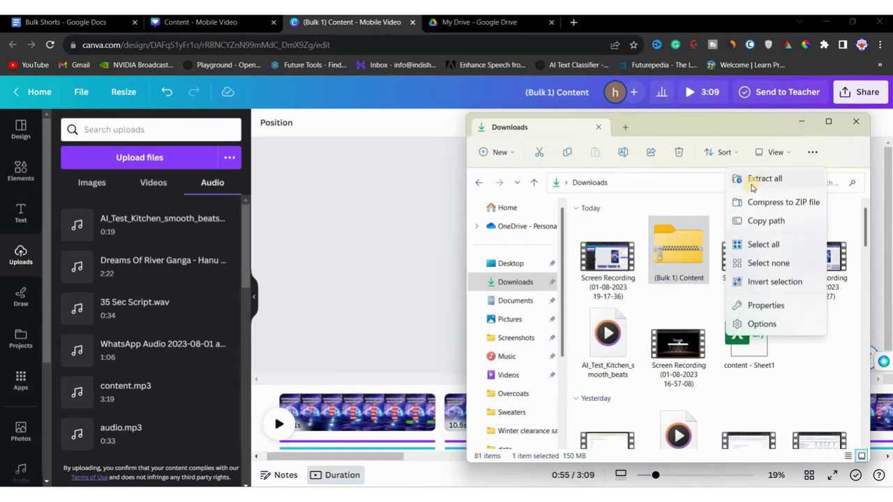
click(753, 187)
click(542, 375)
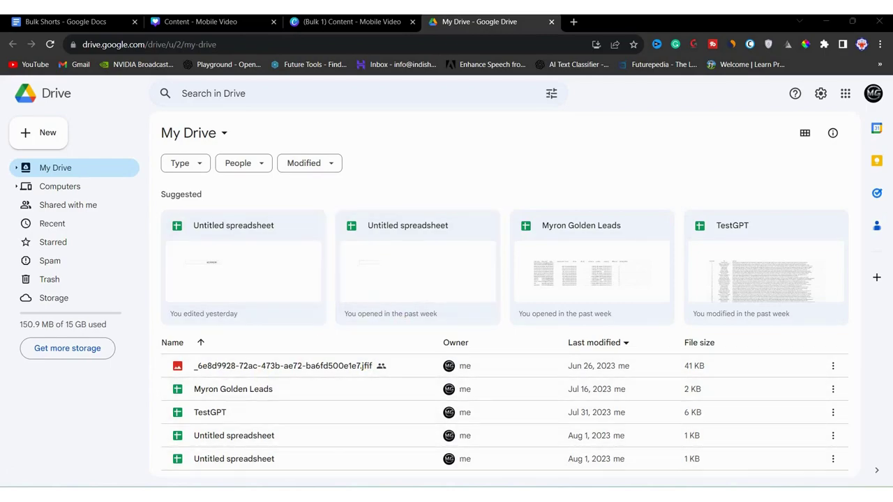
Drag the extracted (Bulk 1) Content folder into Google Drive's My Drive to upload it.
mouse_move(292, 456)
click(280, 404)
drag(608, 328, 313, 387)
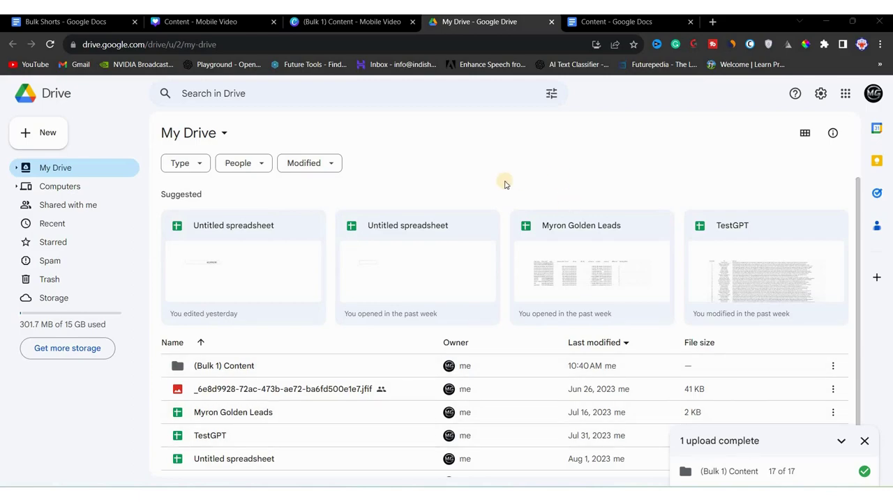
Go to buffer.com in a new browser tab.
click(712, 21)
text(buffer.com)
key(Return)
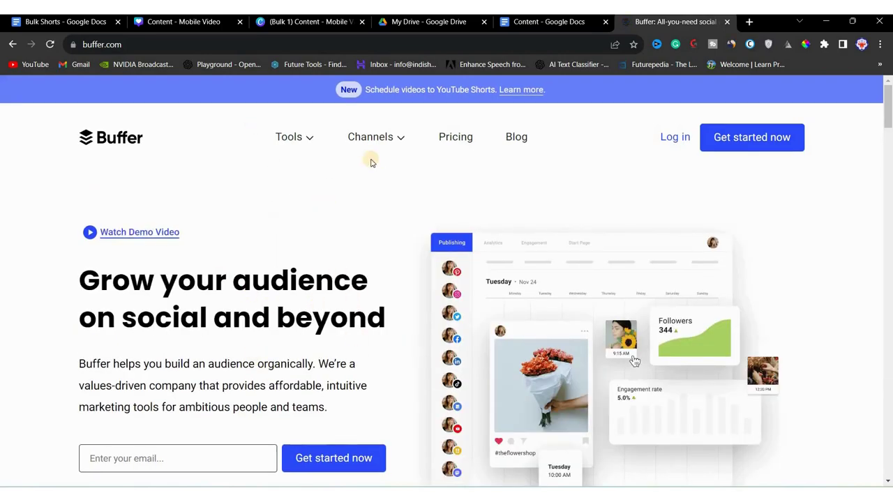
Log in to the Buffer account from the homepage.
drag(347, 91, 495, 88)
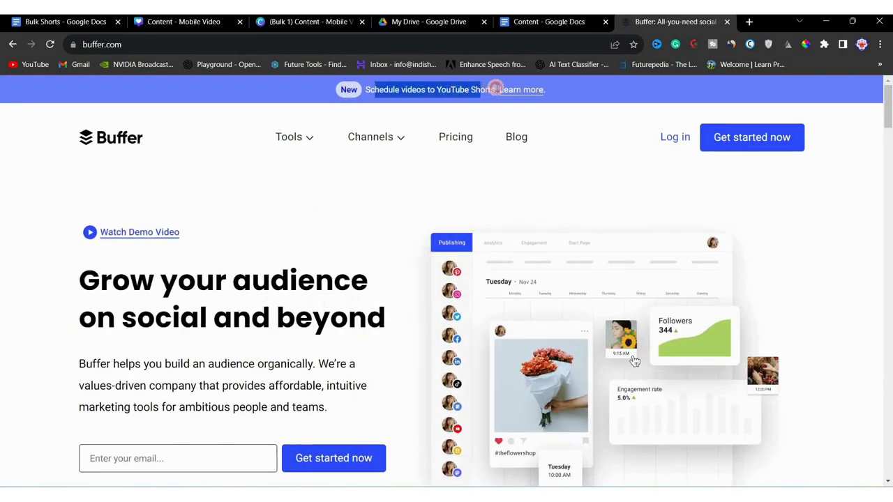
click(342, 208)
scroll(392, 365, down, 4)
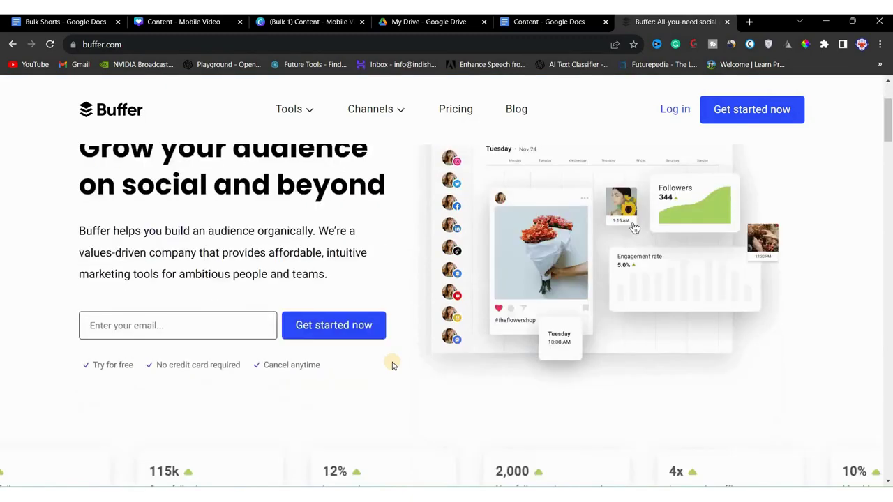
scroll(391, 362, up, 3)
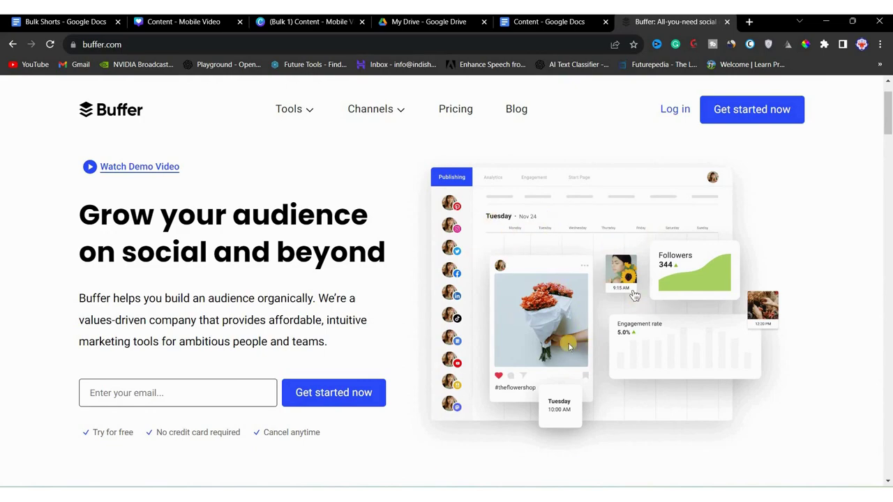
scroll(628, 210, up, 1)
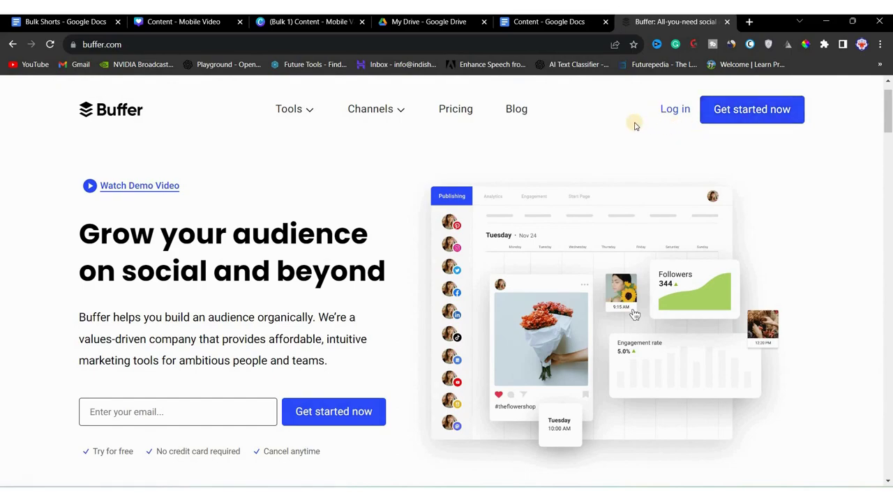
click(669, 114)
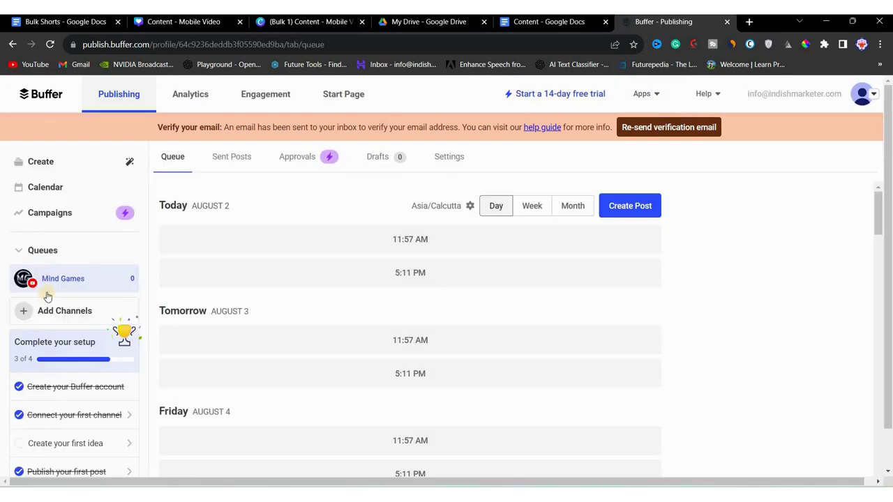
Show the publishing calendar's week view for Jul 30 – Aug 5, 2023.
click(58, 253)
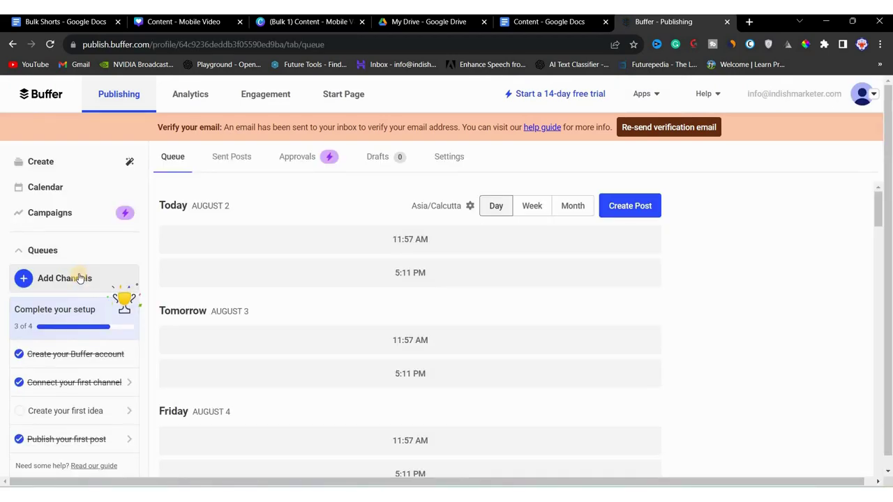
click(80, 278)
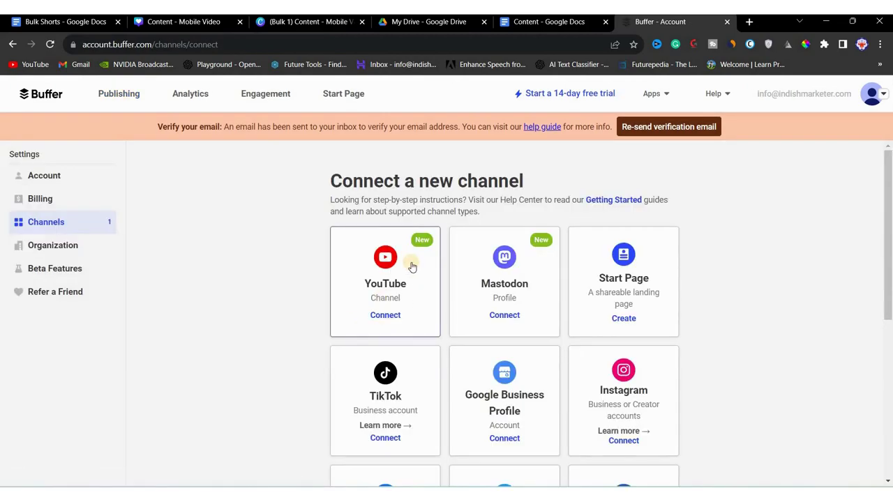
click(388, 320)
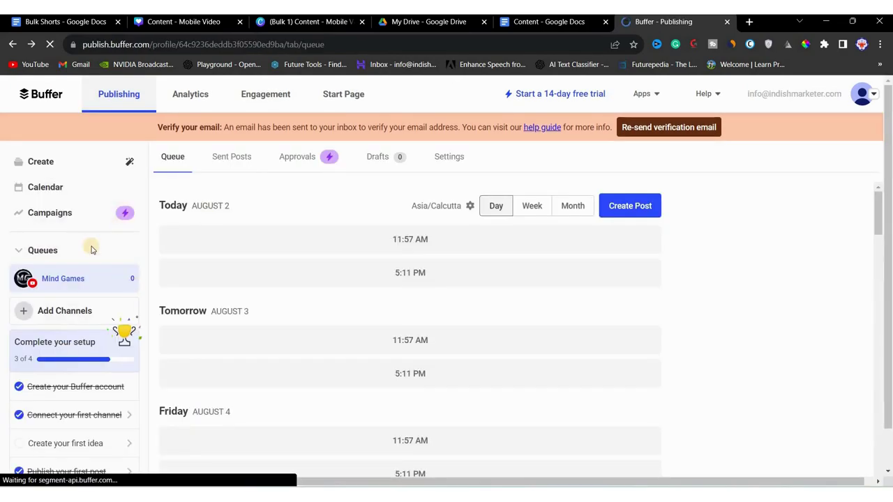
click(49, 188)
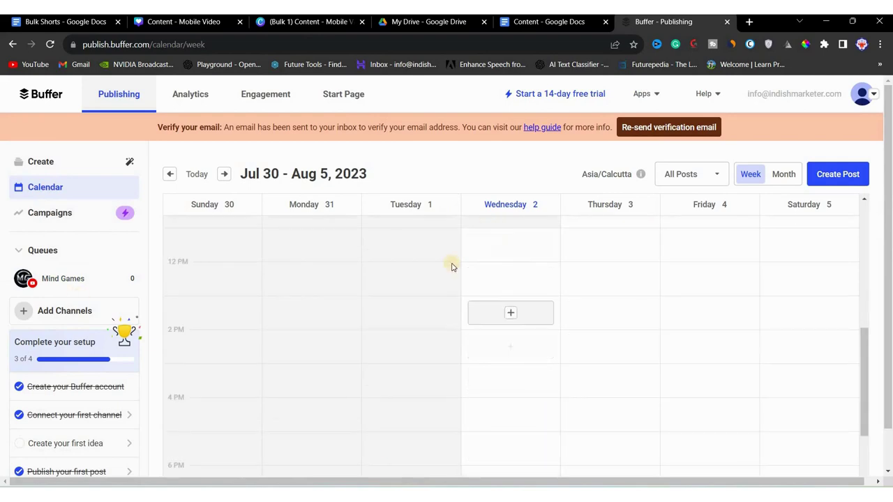
scroll(512, 317, up, 5)
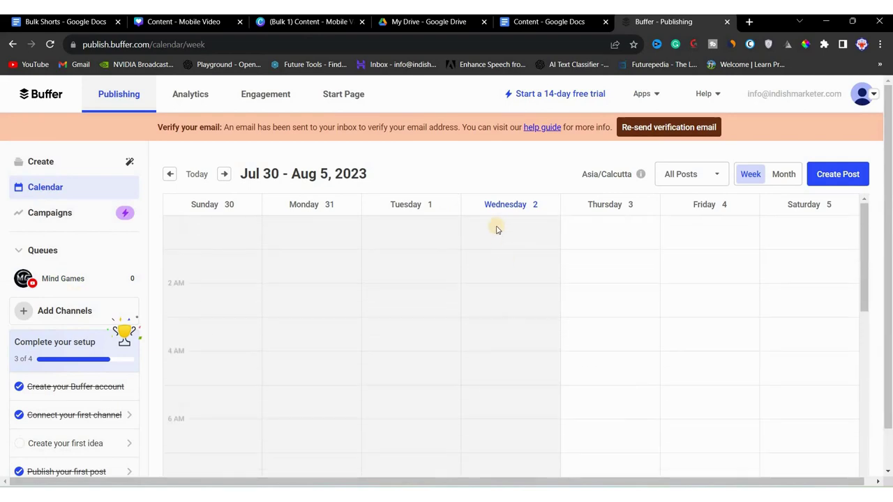
scroll(447, 477, down, 4)
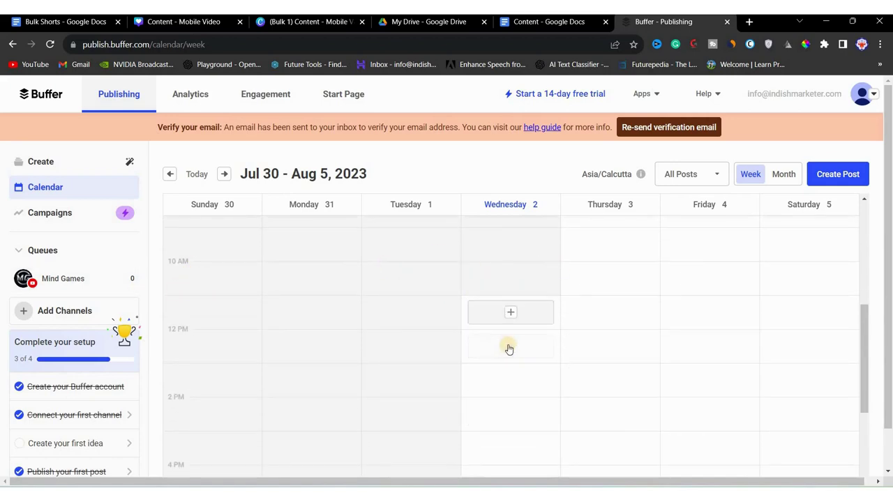
Create a Mind Games Short for Aug 2, 11:13 AM, keeping only #shorts in its text, and show cloud media sources.
scroll(510, 317, up, 1)
click(510, 321)
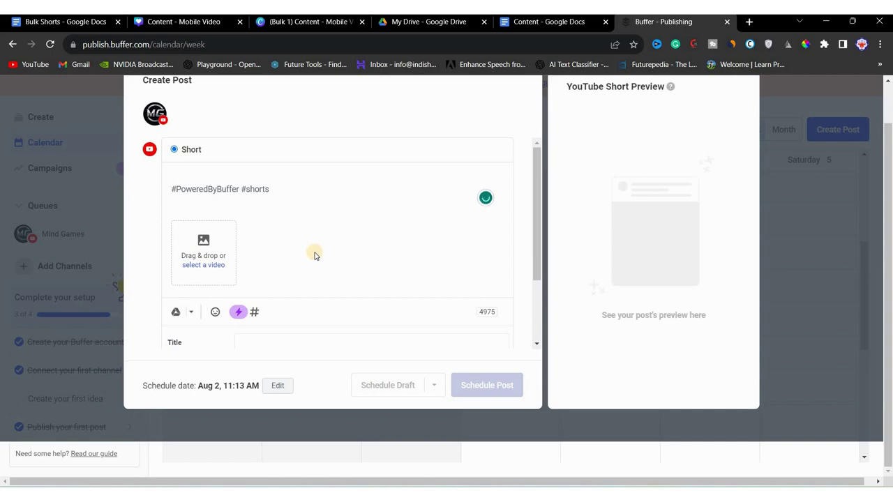
scroll(314, 254, up, 1)
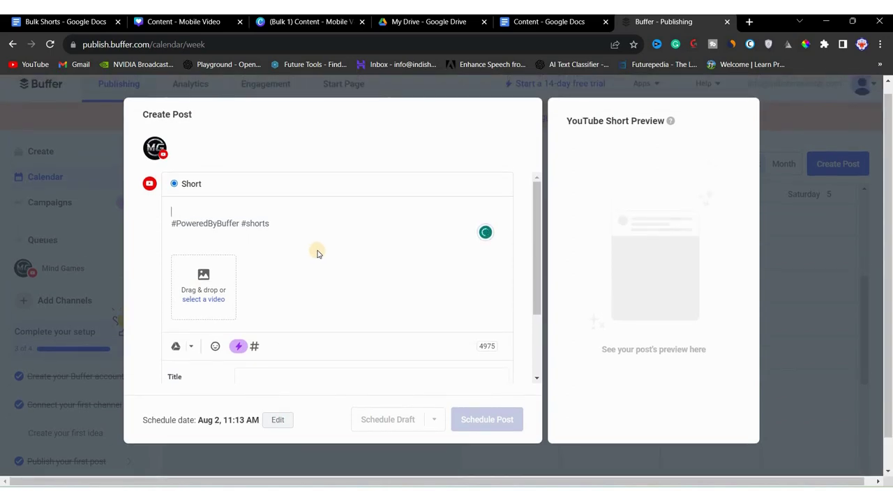
drag(242, 224, 162, 232)
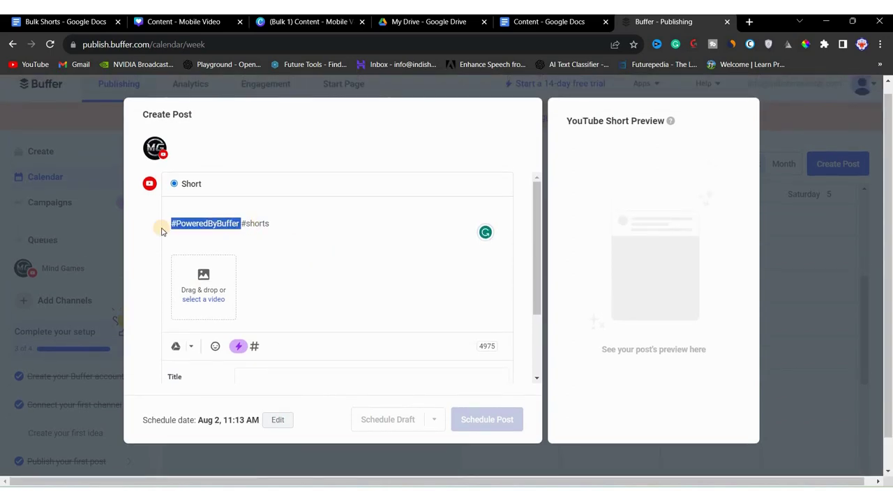
key(BackSpace)
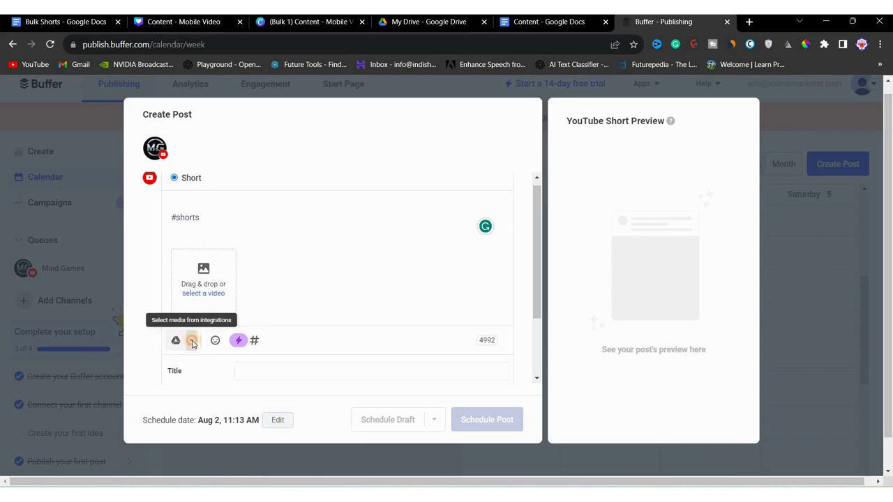
click(192, 341)
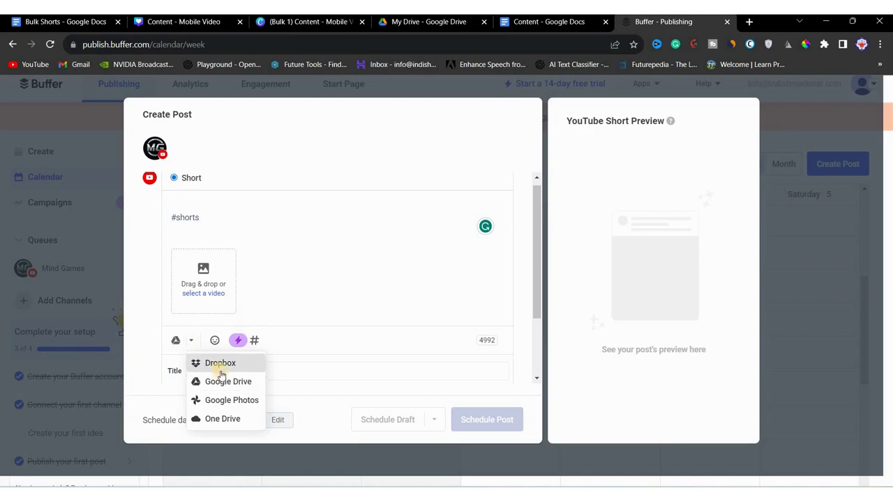
Attach 2.mp4 from the Google Drive (Bulk 1) Content folder to the Short.
click(175, 341)
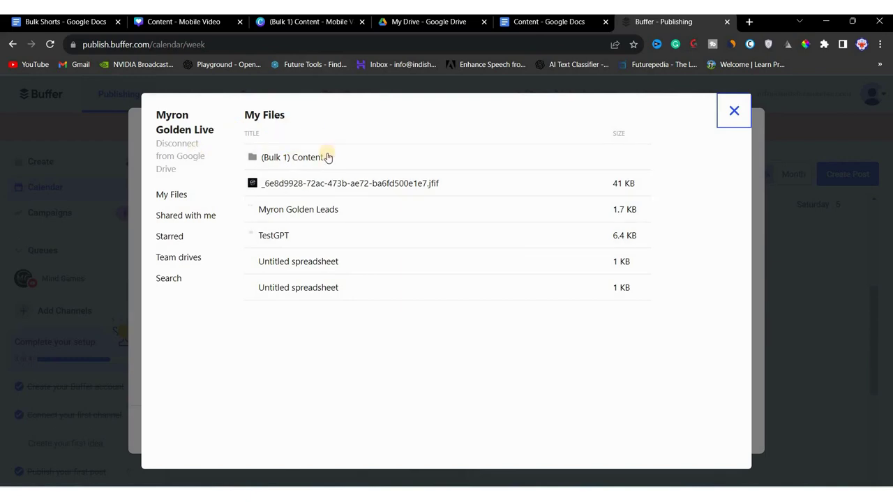
click(324, 154)
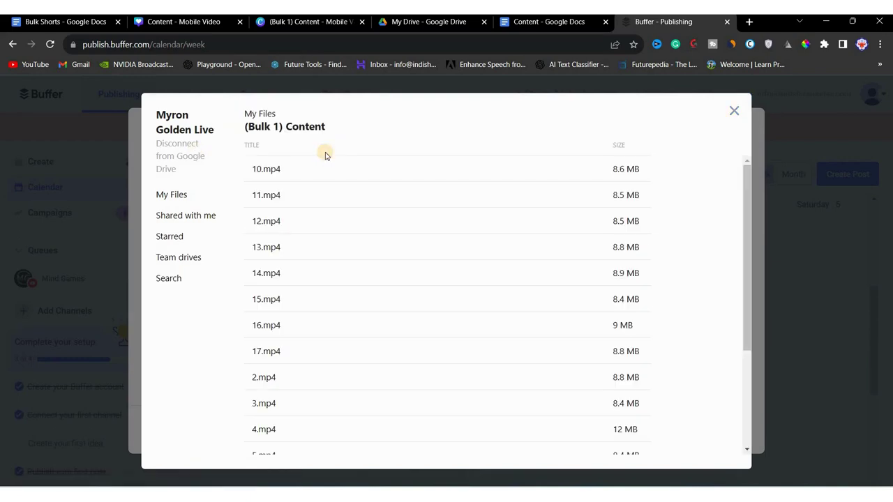
scroll(379, 373, down, 3)
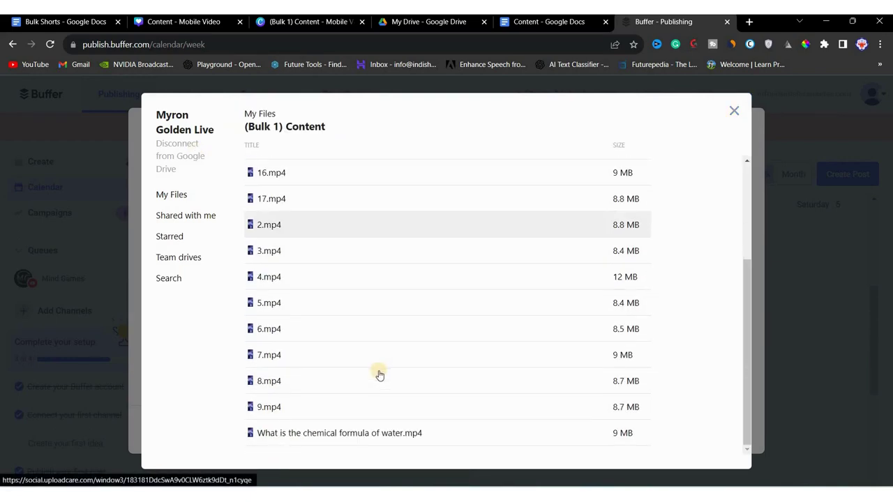
click(313, 236)
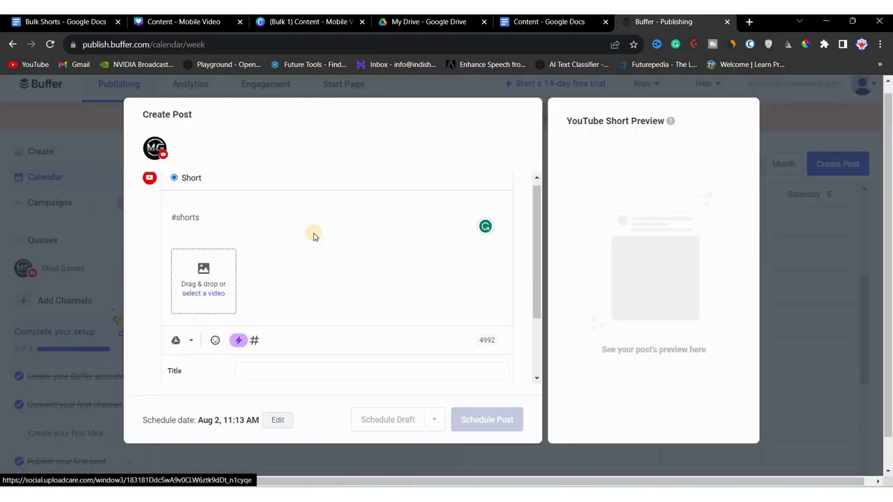
scroll(335, 302, down, 2)
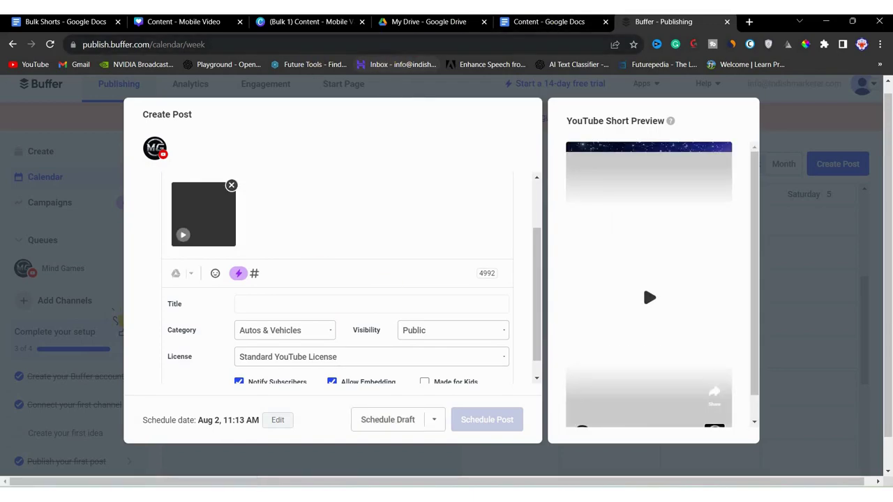
click(537, 22)
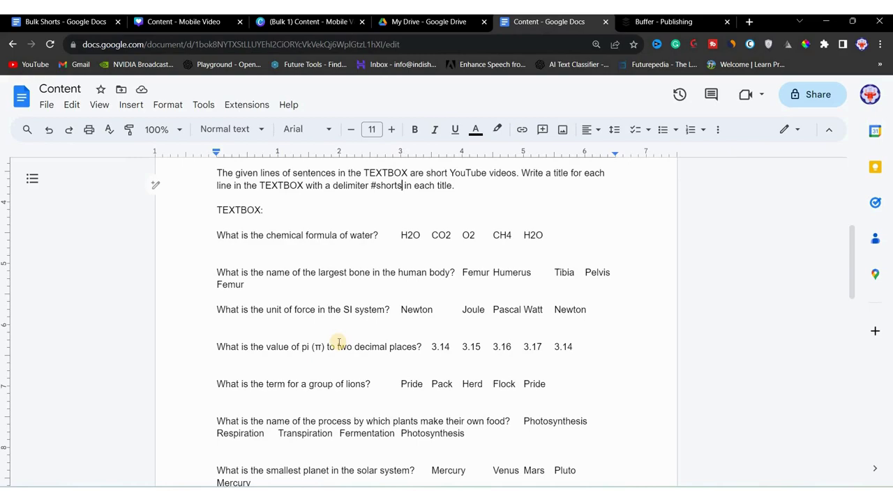
Copy the #shorts title-writing prompt and full quiz question list for ChatGPT.
scroll(217, 175, up, 1)
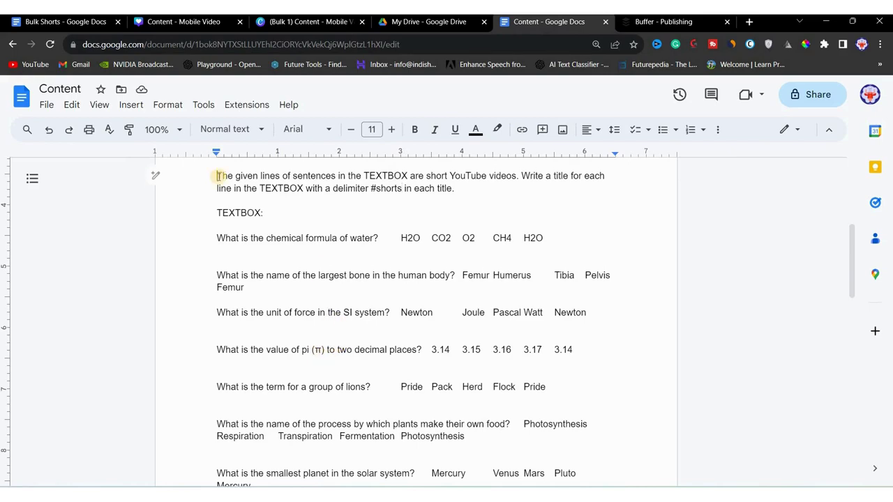
drag(217, 176, 365, 177)
click(217, 250)
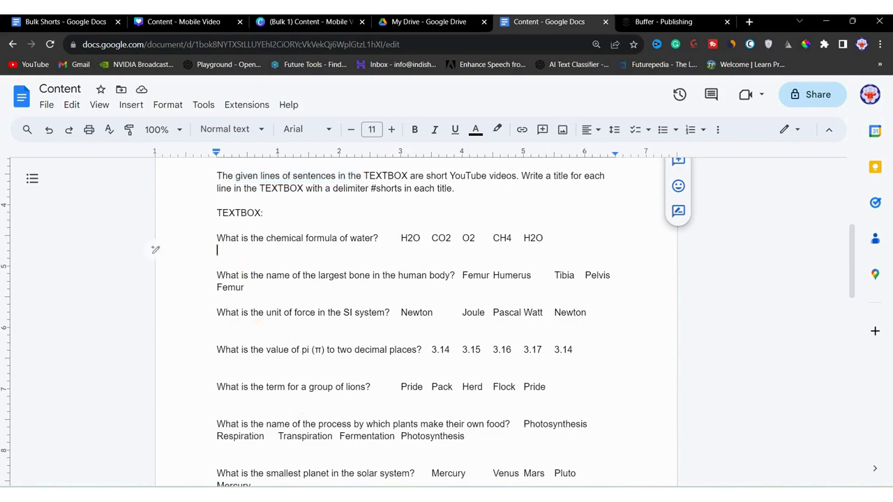
key(ctrl+shift+End)
scroll(416, 279, down, 2)
scroll(415, 279, up, 3)
drag(363, 172, 401, 172)
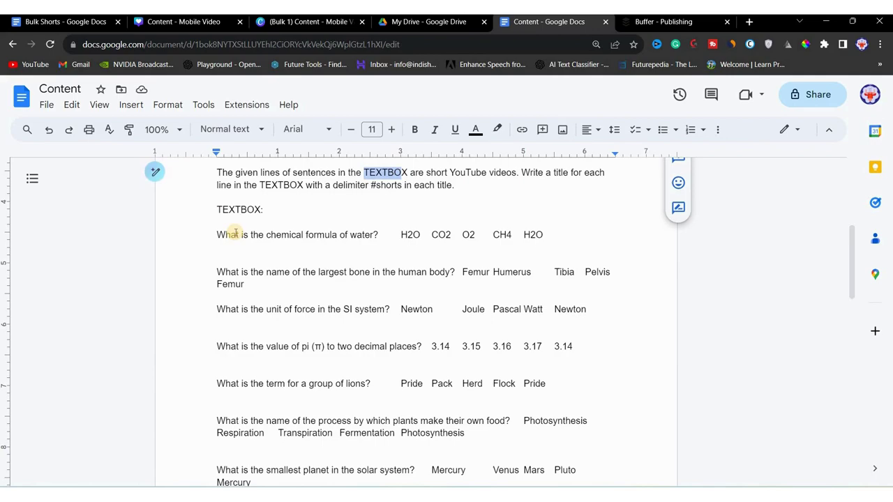
click(227, 267)
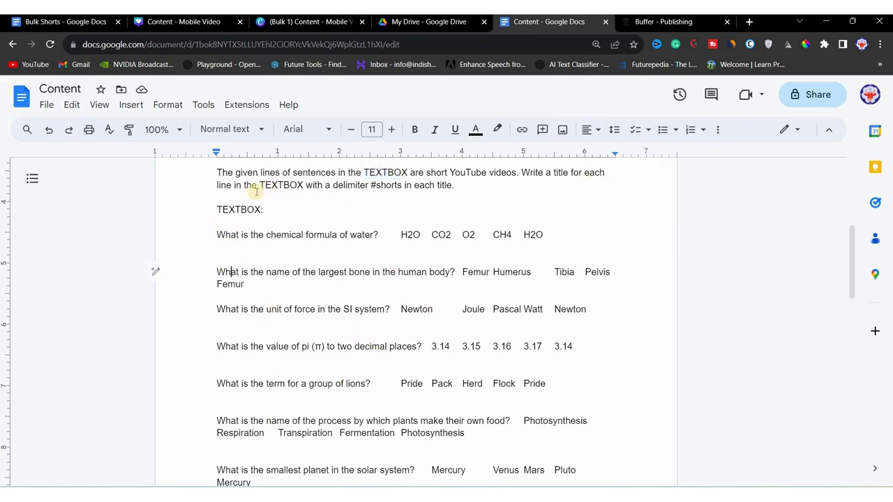
drag(333, 185, 406, 185)
click(403, 185)
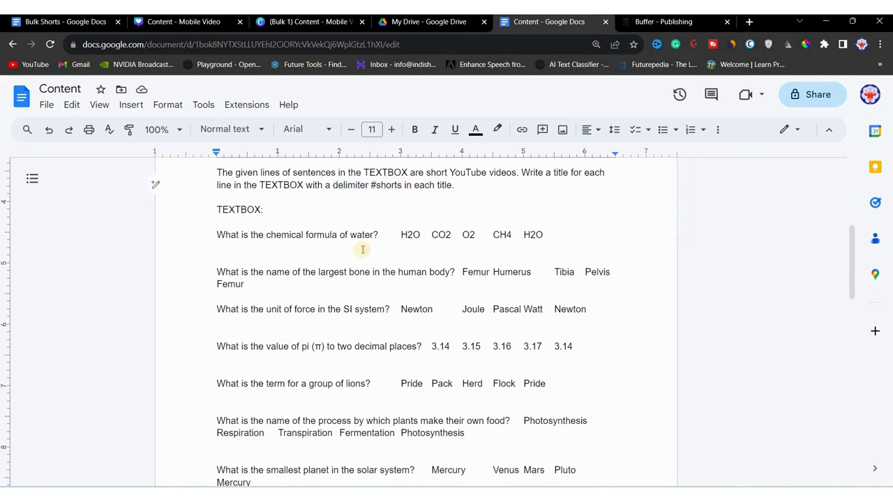
key(ctrl+shift+End)
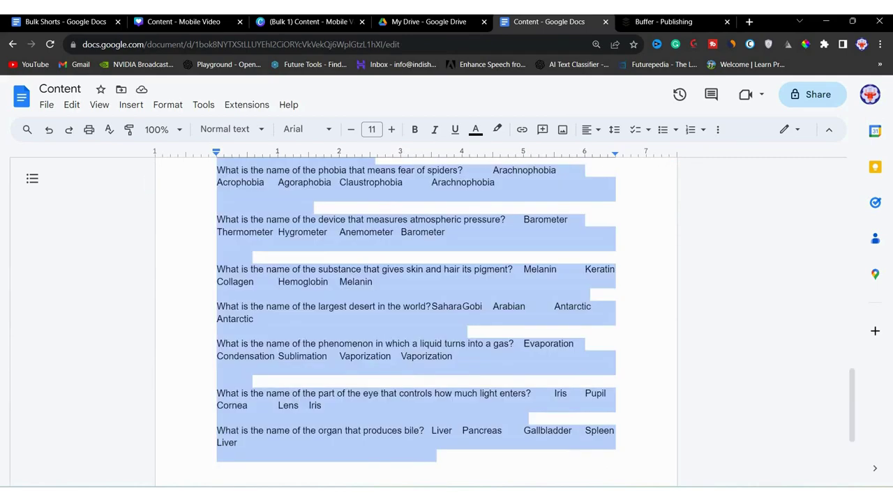
key(alt+Tab)
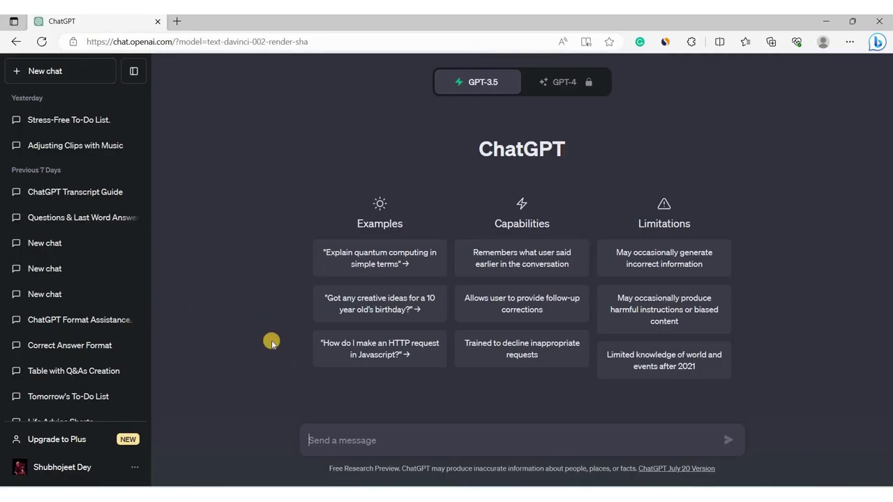
Send the prompt to ChatGPT and paste its 17 #shorts titles into the Content document.
key(ctrl+v)
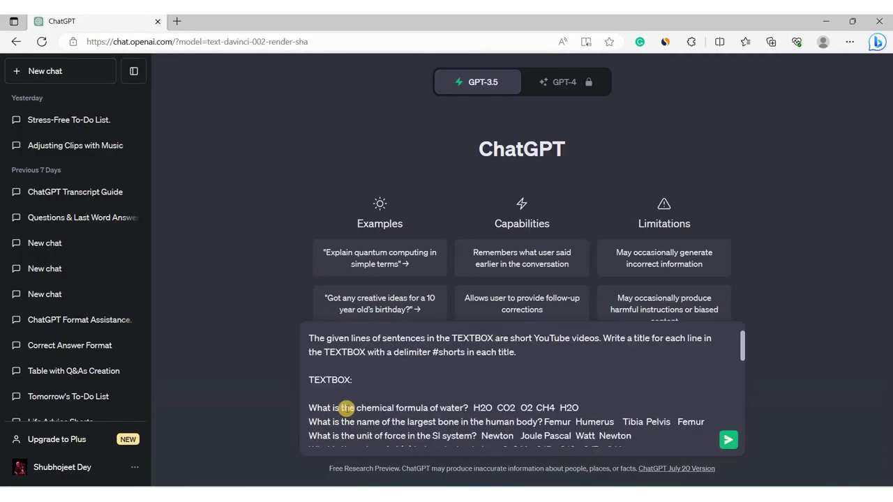
scroll(347, 407, down, 5)
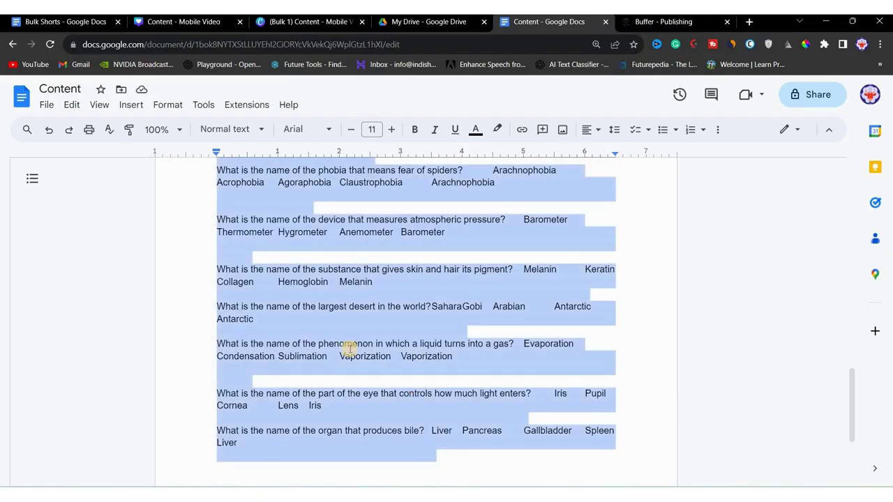
scroll(348, 347, up, 5)
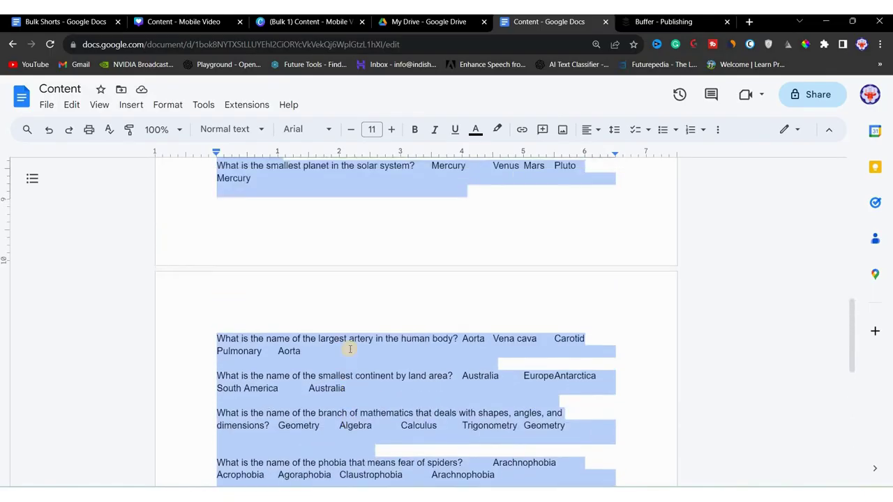
text(1. Chemical Formula of Water #shorts 2. Largest Bone in the Human Body #shorts 3. Unit of Force in the SI System #shorts 4. Value of Pi (π) to Two Decimal Places #shorts 5. Term for a Group of Lions #shorts 6. Process of Plants Making Their Own Food #shorts 7. Smallest Planet in the Solar System #shorts 8. Name of the Largest Artery in the Human Body #shorts 9. Smallest Continent by Land Area #shorts 10. Branch of Mathematics Dealing with Shapes, Angles, and Dimensions #shorts 11. Phobia Meaning Fear of Spiders #shorts 12. Device That Measures Atmospheric Pressure #shorts 13. Substance Giving Skin and Hair Its Pigment #shorts 14. Name of the Largest Desert in the World #shorts 15. Phenomenon of Liquid Turning into Gas #shorts 16. Part of the Eye Controlling Light Entry #shorts 17. Organ That Produces Bile #shorts)
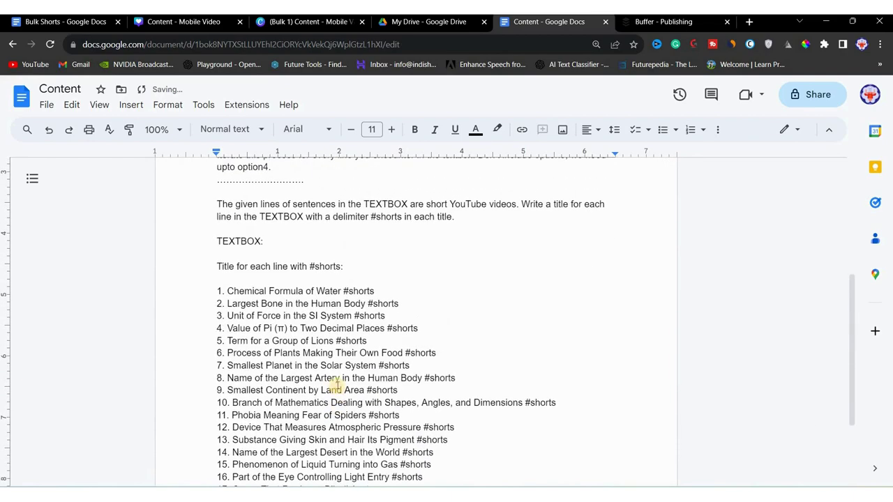
Select the title 'Largest Bone in the Human Body #shorts' and return to the Buffer draft.
scroll(259, 343, up, 3)
scroll(259, 342, down, 4)
drag(227, 252, 404, 253)
key(ctrl+c)
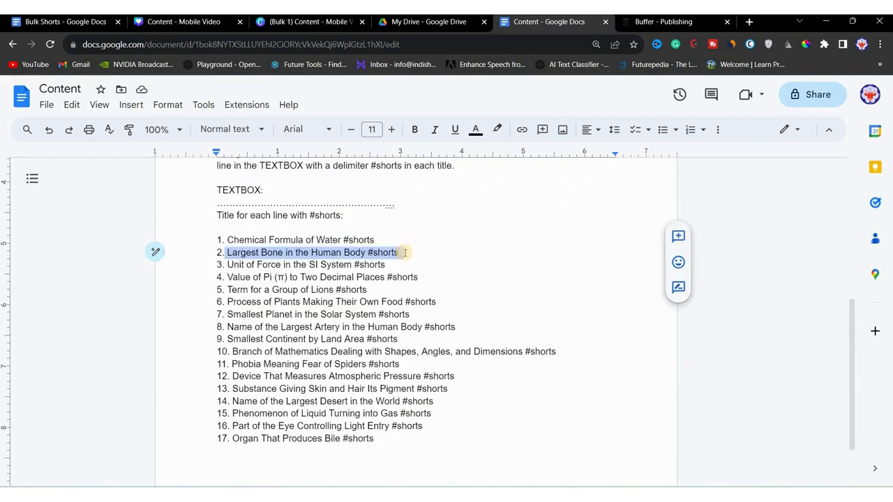
key(ctrl+Tab)
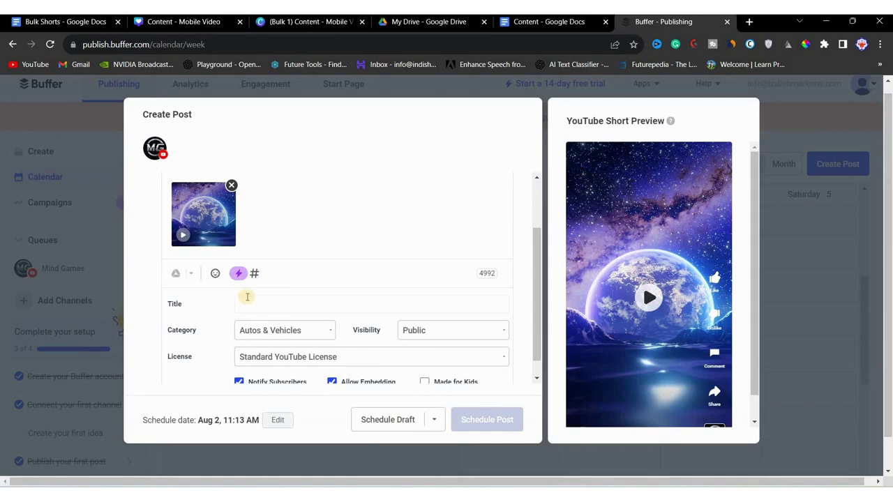
Title the Short 'Largest Bone in the Human Body #shorts' with category Science & Technology.
key(ctrl+v)
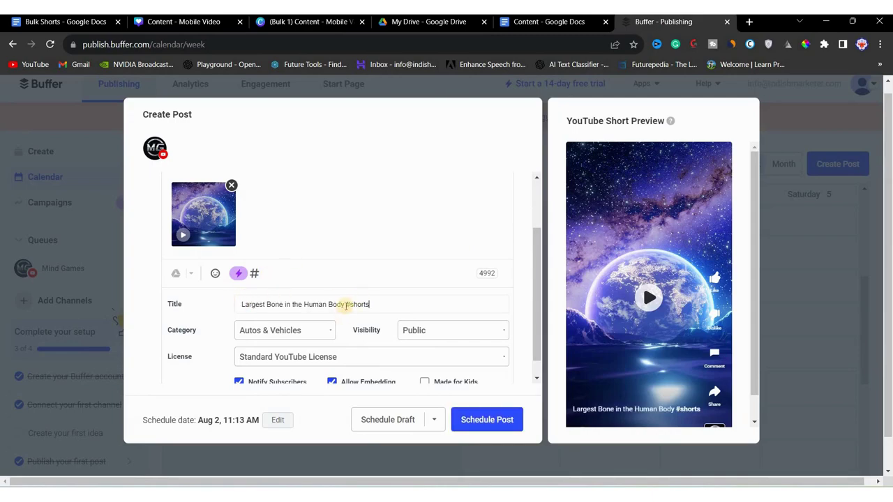
scroll(385, 302, down, 1)
click(284, 310)
scroll(286, 251, down, 5)
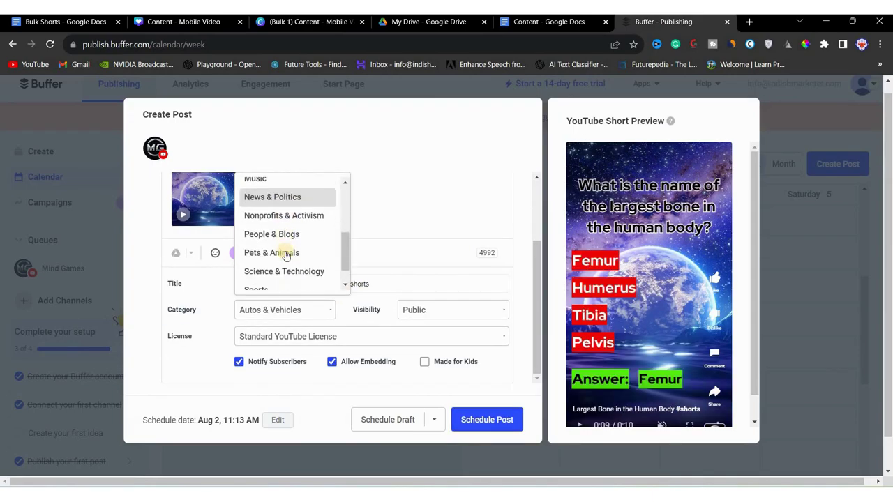
click(290, 248)
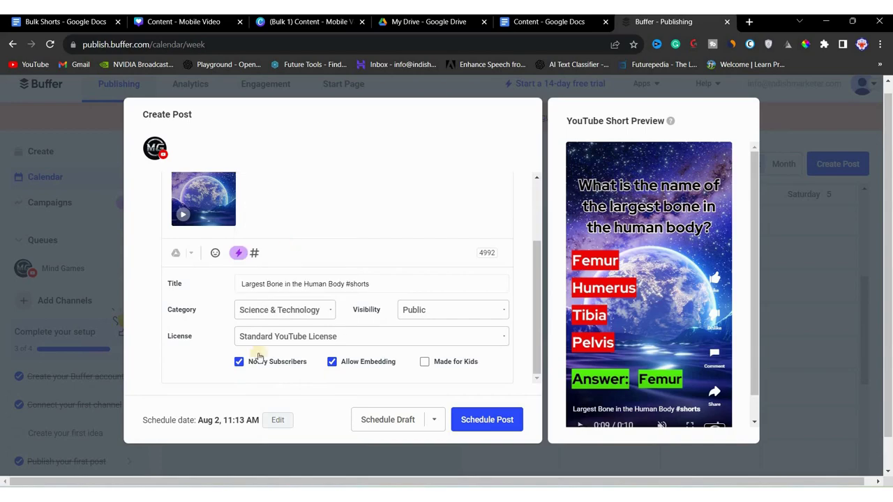
Keep the Aug 2, 11:13 AM date and schedule the post.
scroll(278, 391, down, 1)
click(278, 387)
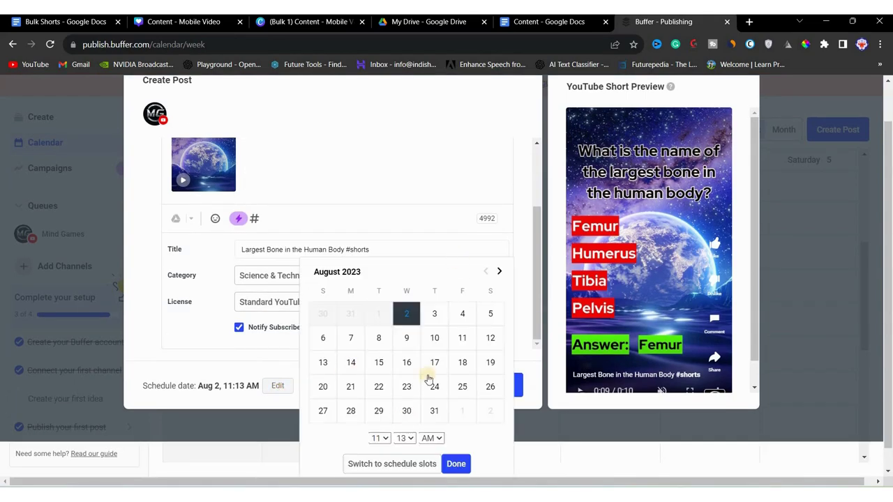
scroll(381, 399, down, 1)
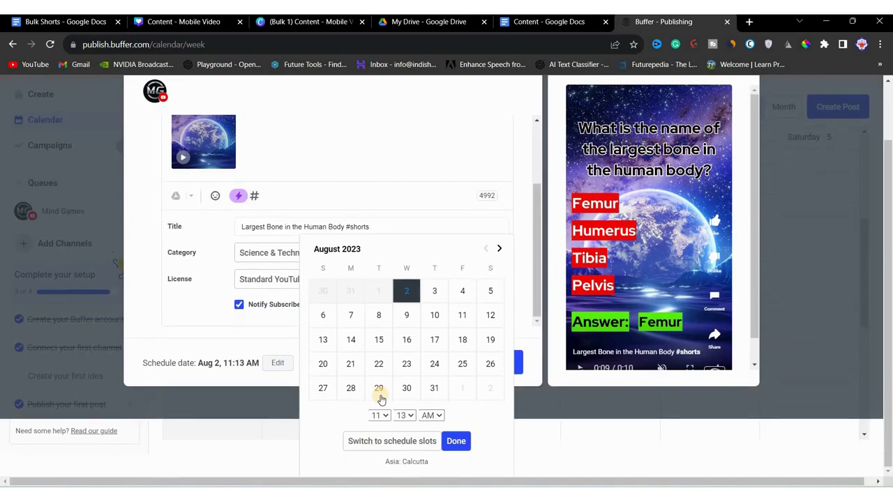
scroll(381, 399, up, 1)
click(427, 183)
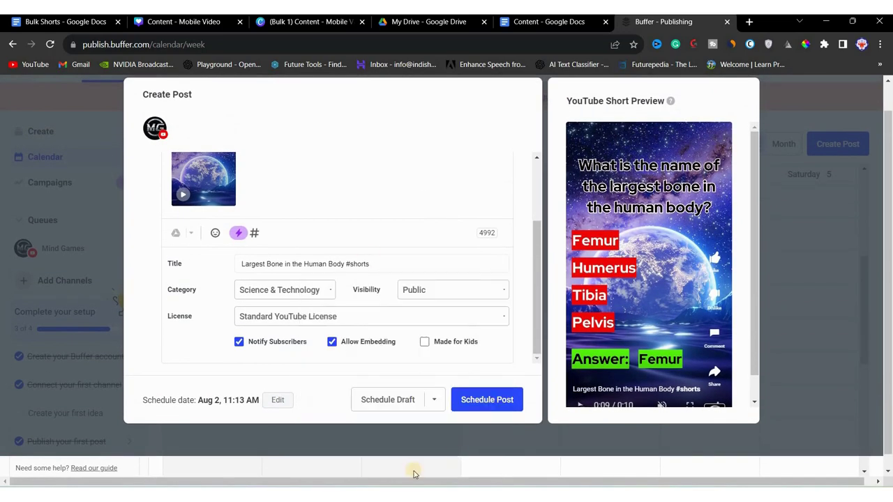
click(435, 401)
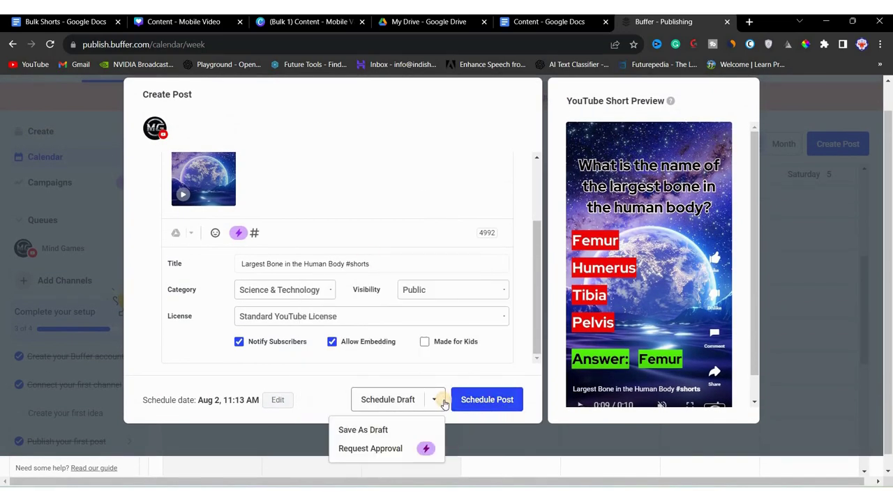
click(421, 156)
click(512, 400)
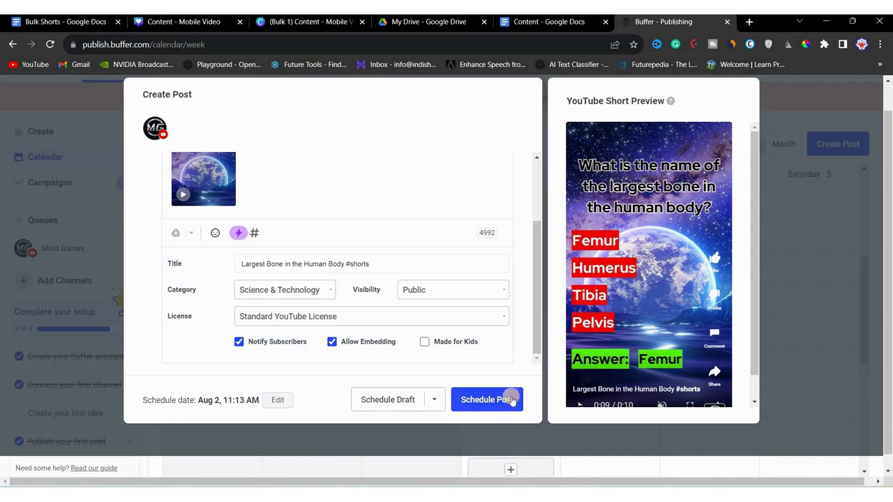
click(470, 404)
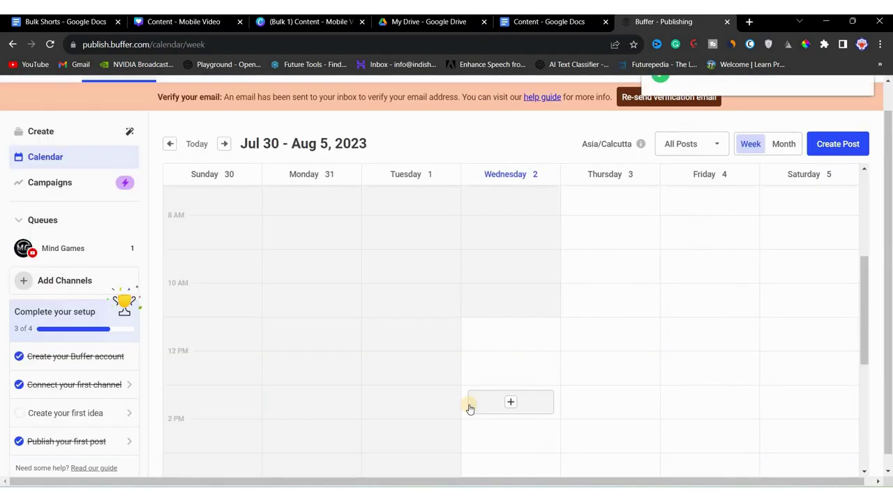
Start another Wednesday Short post with the next quiz video from Google Drive.
scroll(462, 260, down, 1)
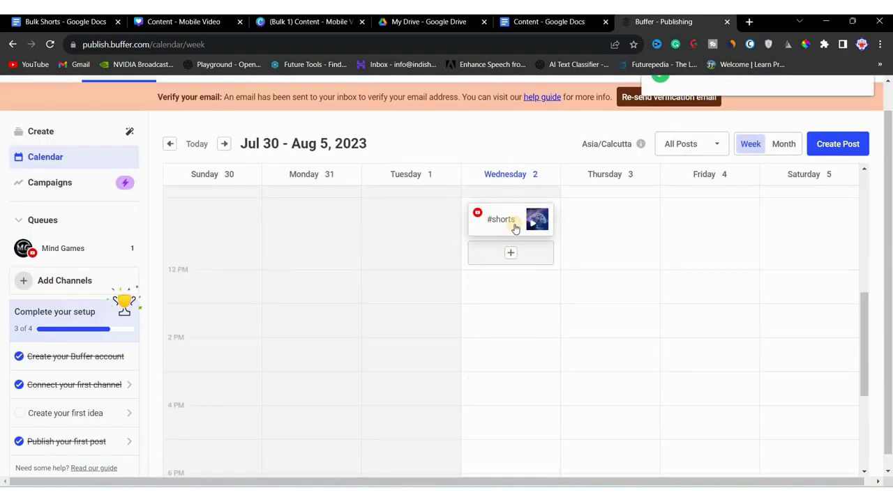
mouse_move(515, 229)
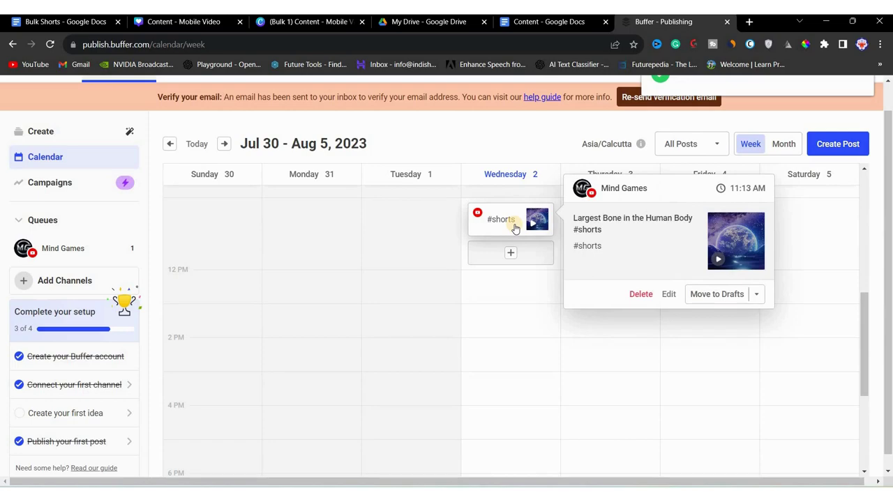
scroll(512, 313, up, 1)
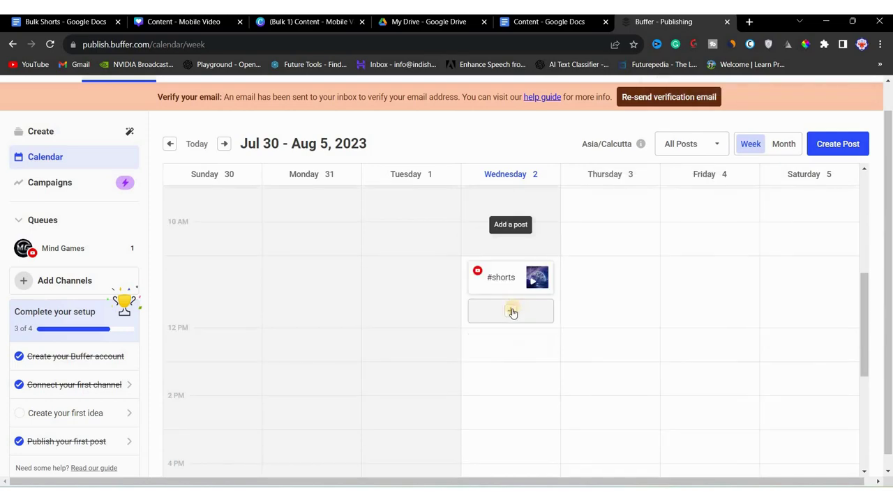
click(512, 311)
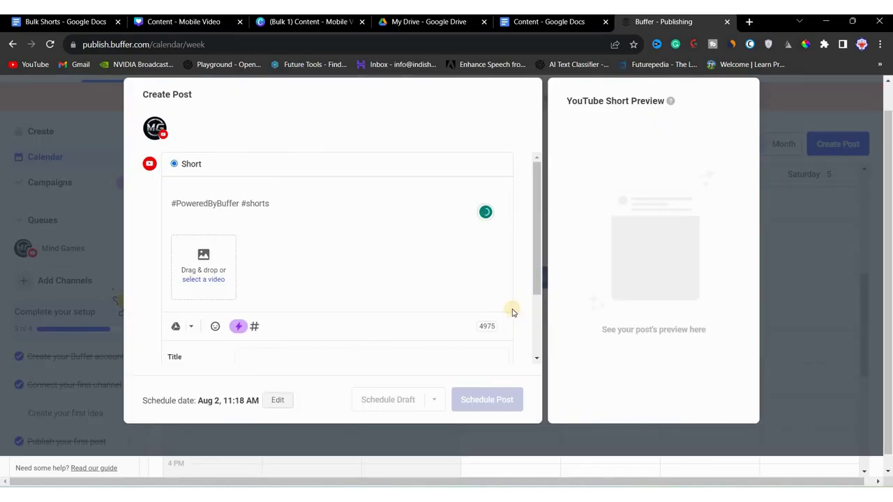
click(175, 327)
click(305, 369)
Title it 'Unit of Force in the SI System #shorts' and schedule it.
key(ctrl+shift+Tab)
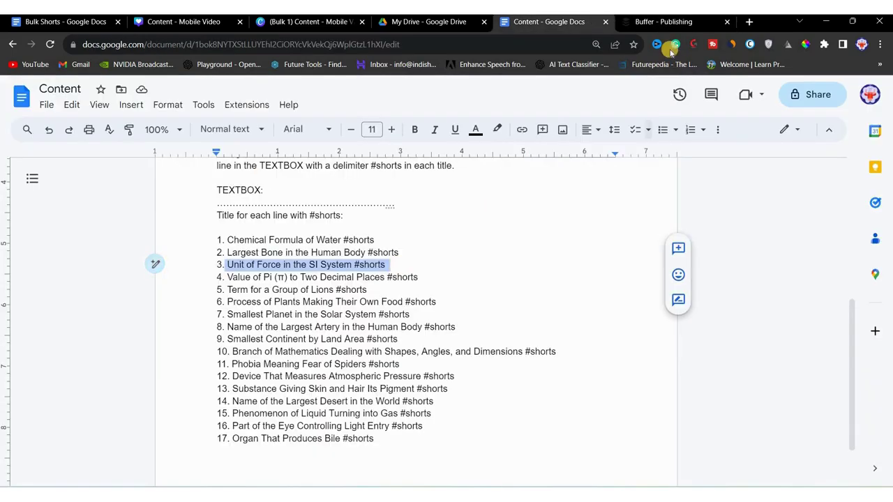
click(661, 23)
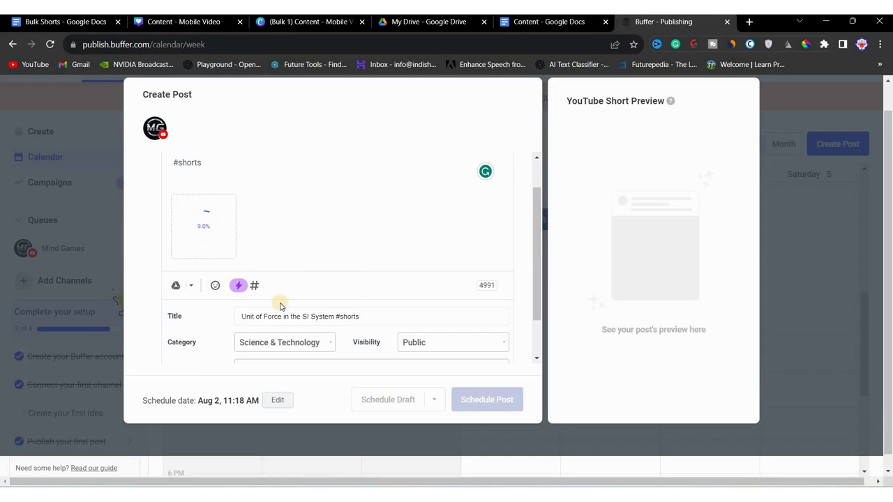
scroll(280, 306, down, 3)
click(474, 390)
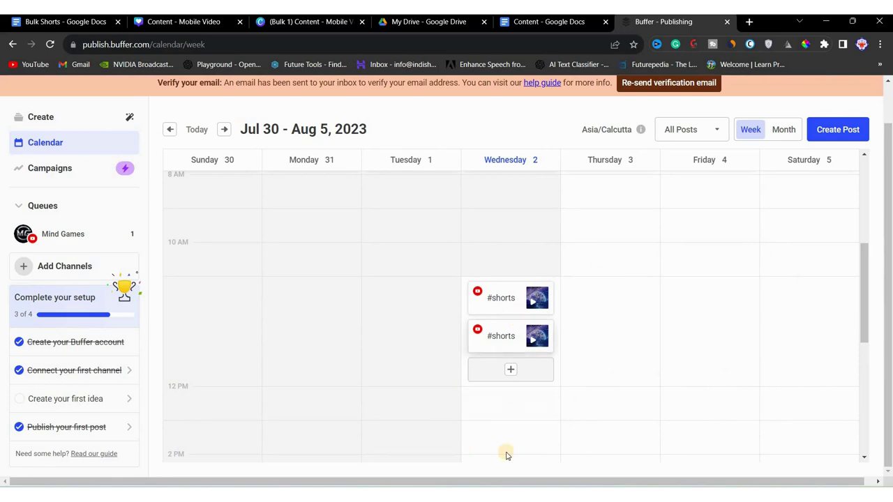
scroll(503, 404, down, 2)
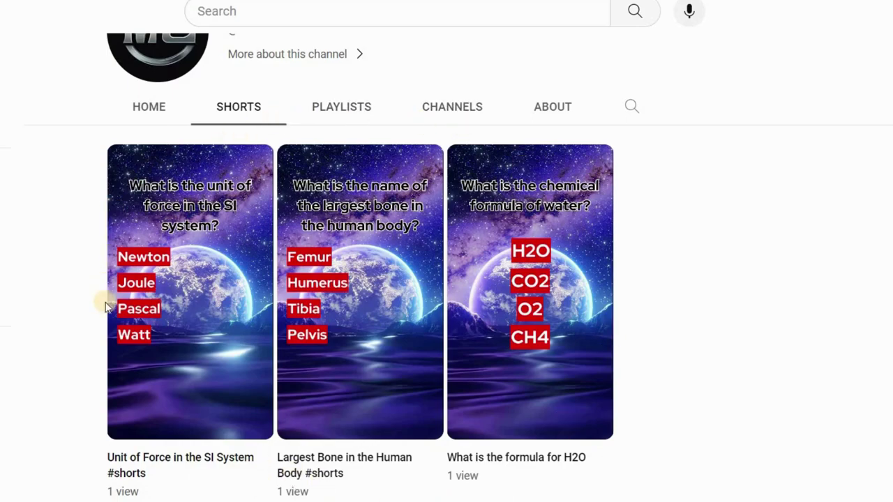
Scroll the channel's Shorts tab to view the three published quiz Shorts, each with 1 view.
scroll(342, 494, down, 1)
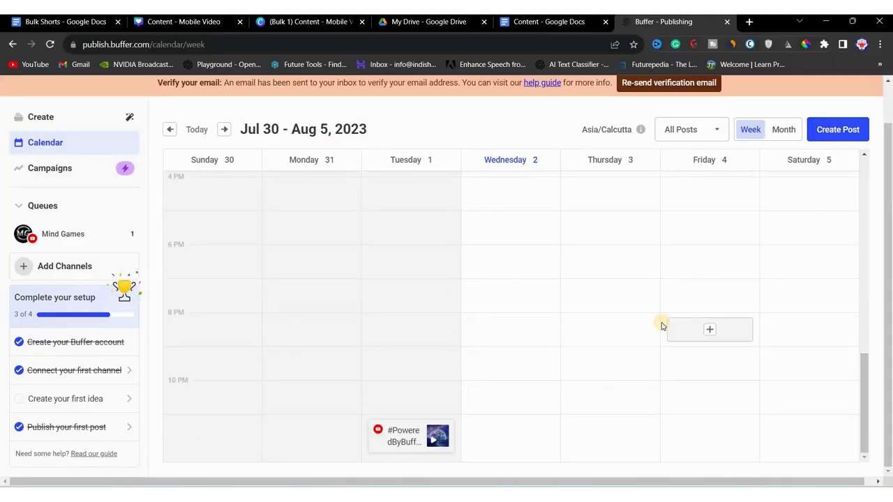
scroll(601, 296, up, 3)
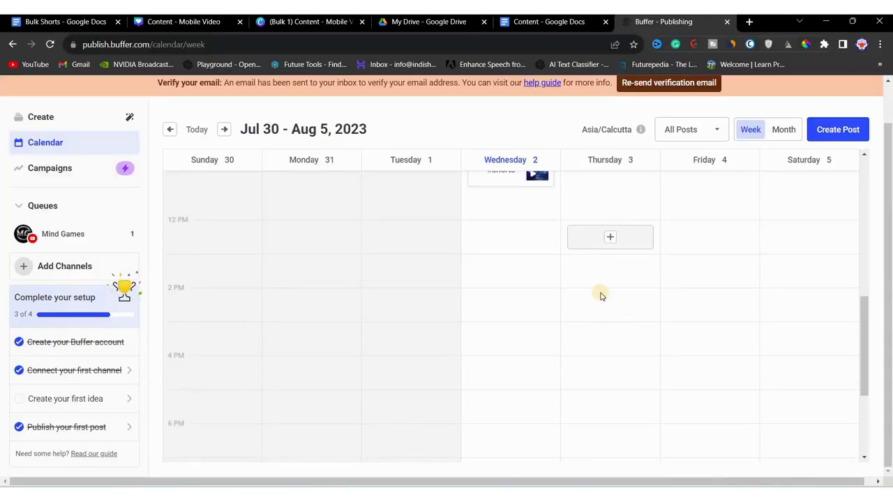
scroll(578, 342, up, 2)
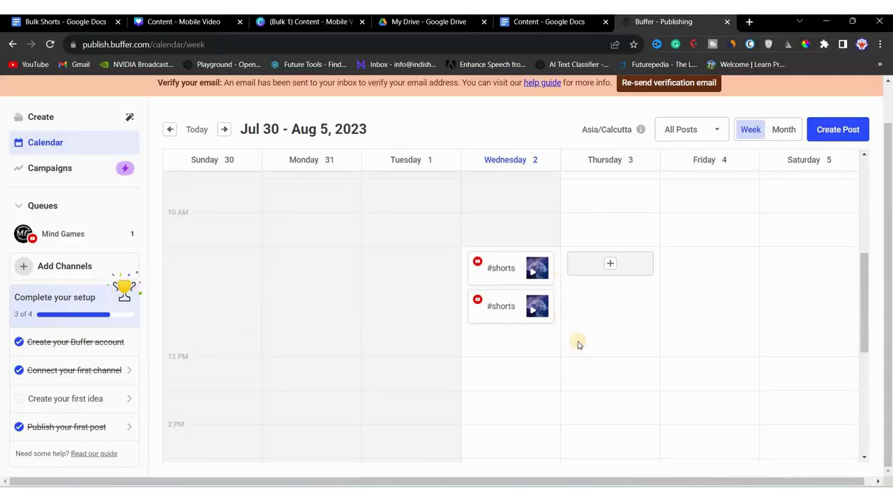